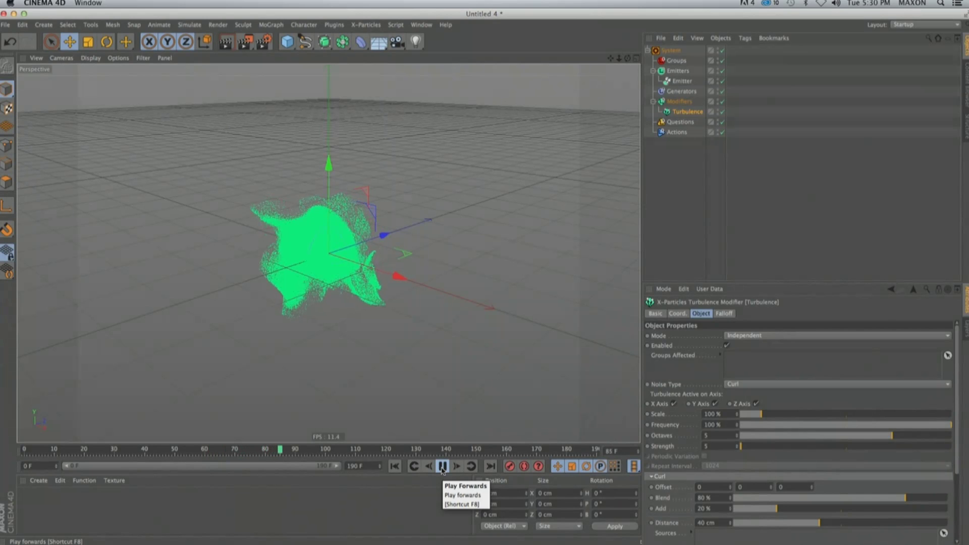
Stop the particle simulation, replay it from the first frame, and stop it at about frame 92.
click(442, 467)
click(399, 468)
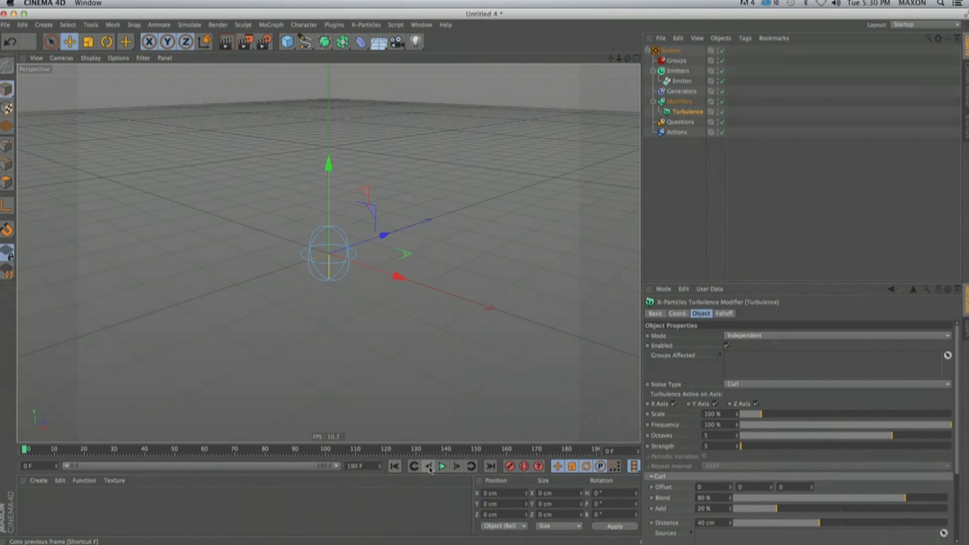
click(442, 467)
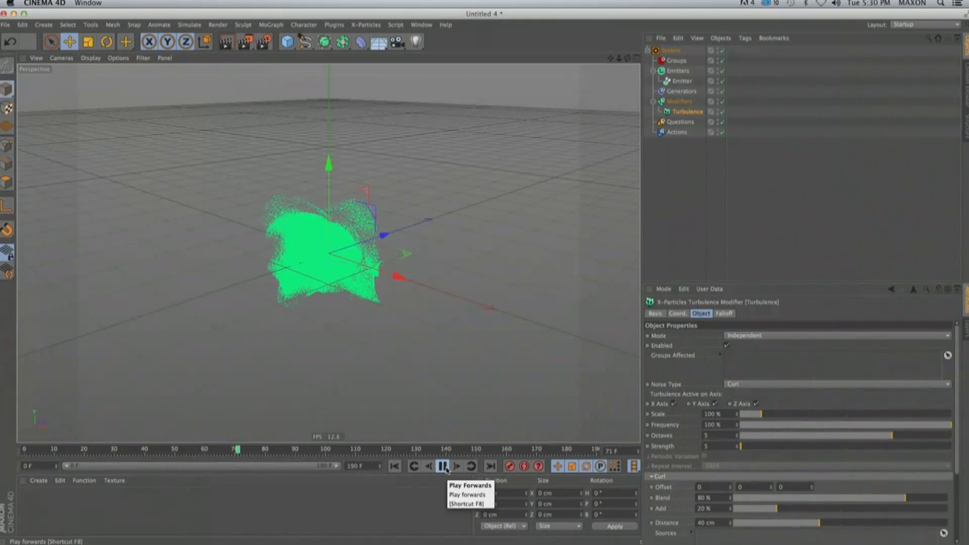
click(443, 467)
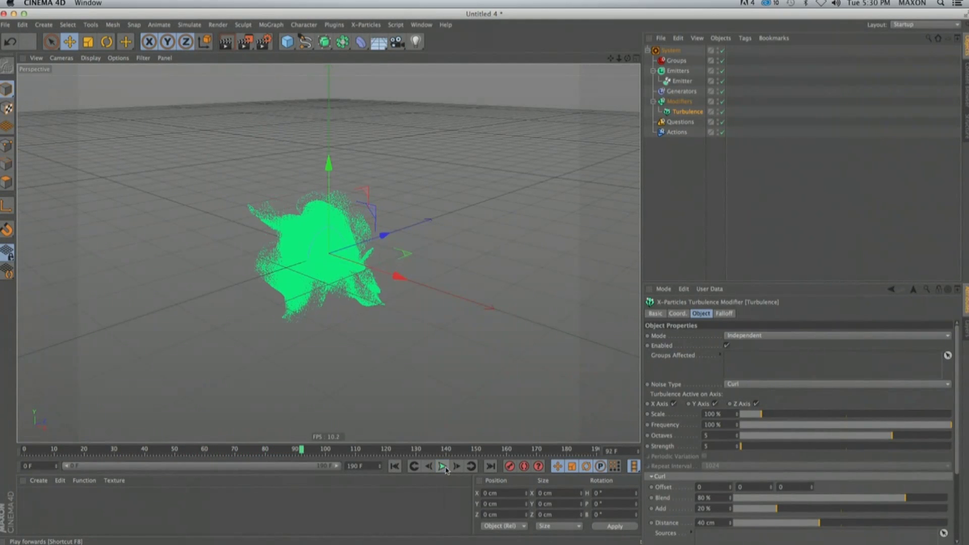
Set the Emitter's particle display Color Mode to Gradient (Parameter).
click(683, 81)
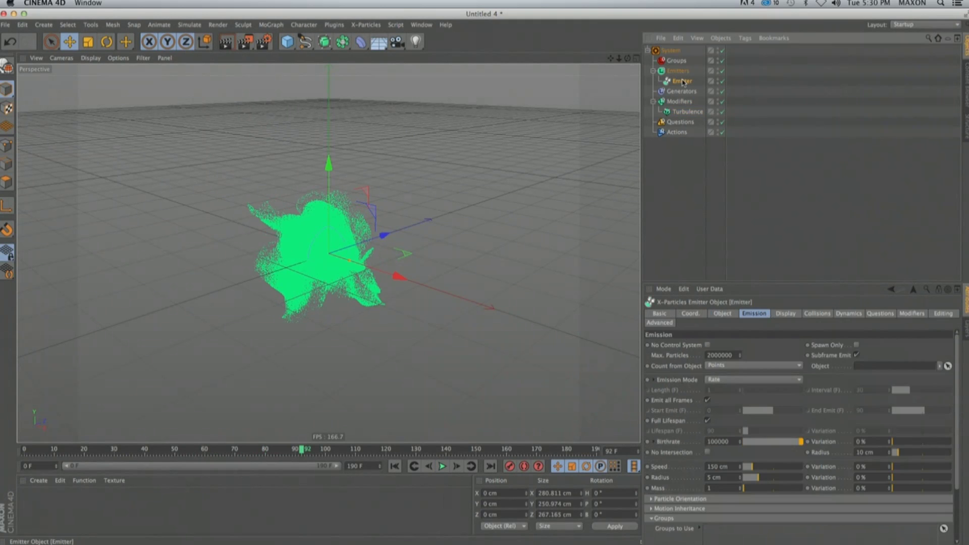
click(787, 314)
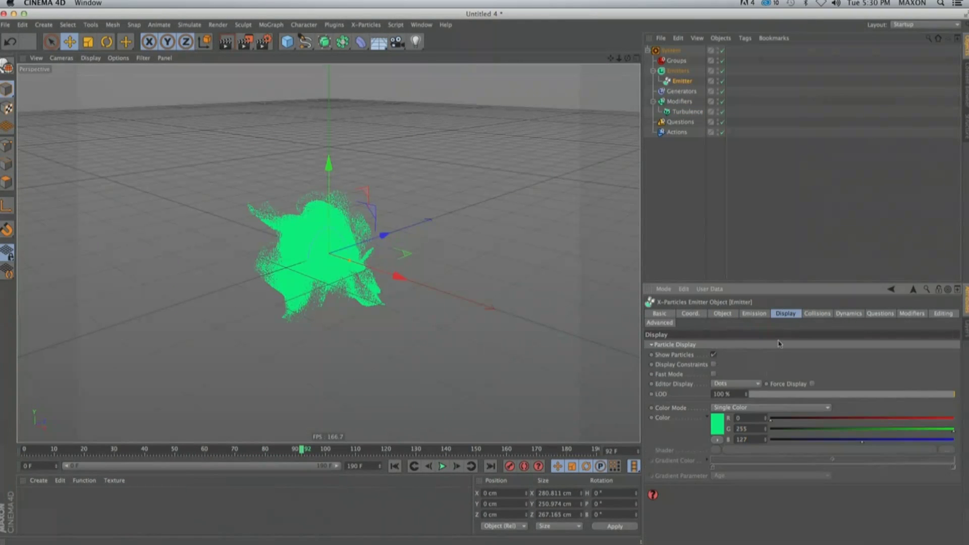
click(759, 407)
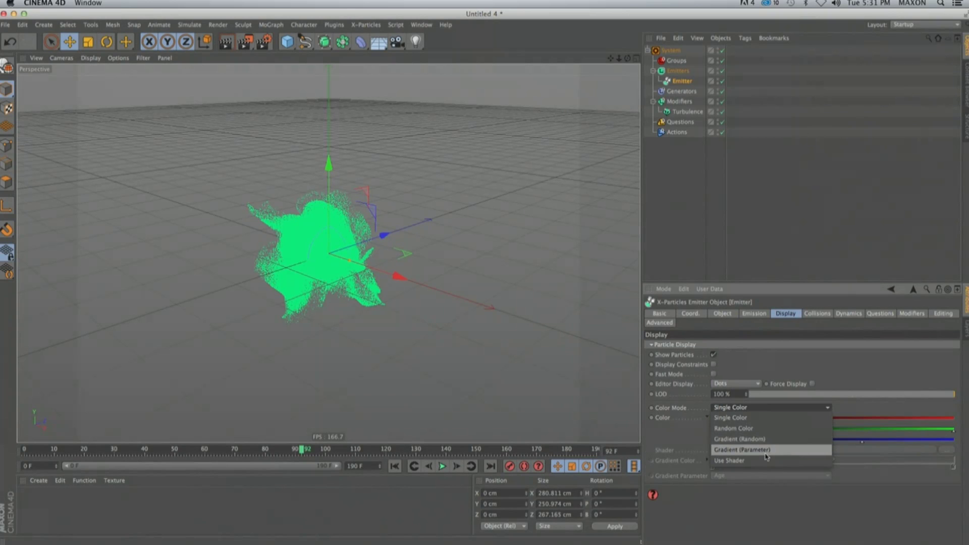
click(727, 450)
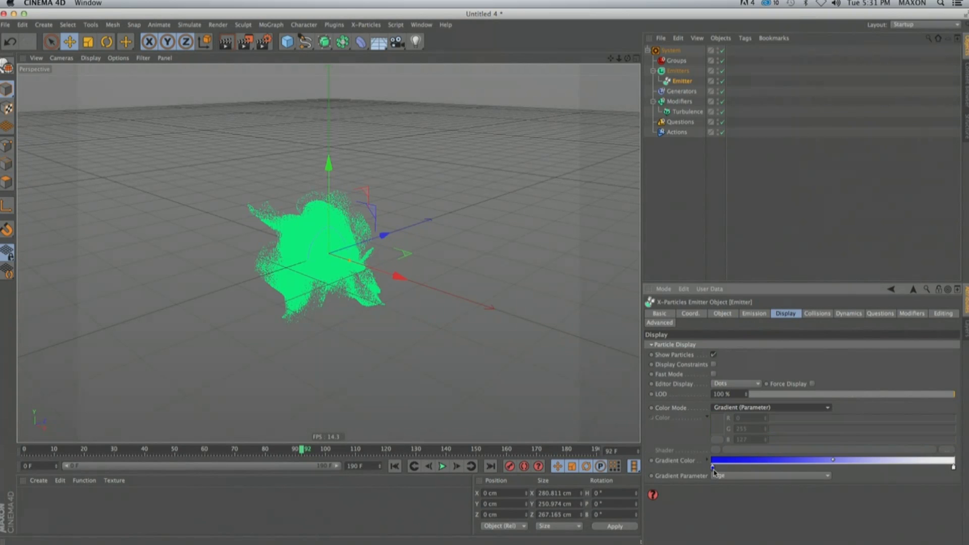
Recolor the blue knot of the Emitter's Gradient Color to a lighter, less saturated blue.
double_click(712, 468)
click(698, 451)
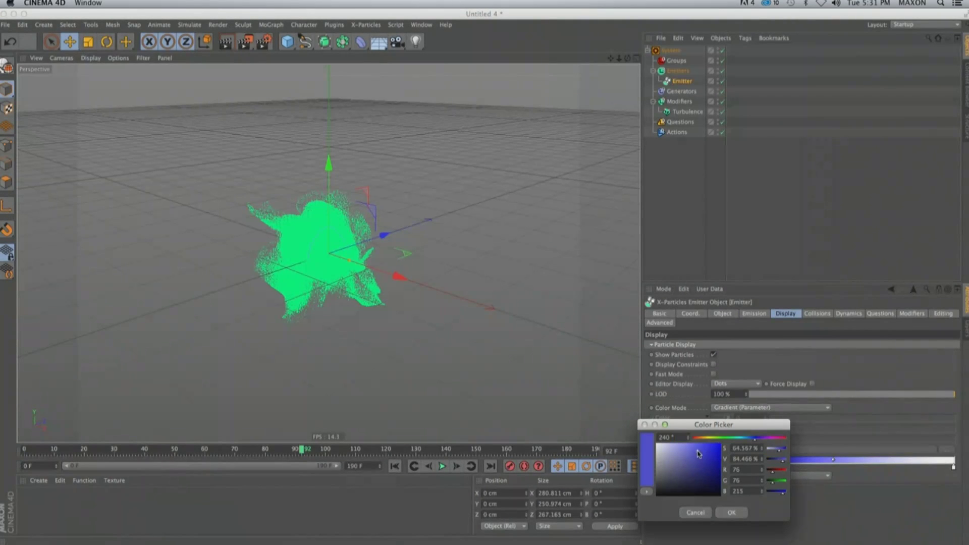
drag(751, 441, 748, 440)
click(728, 512)
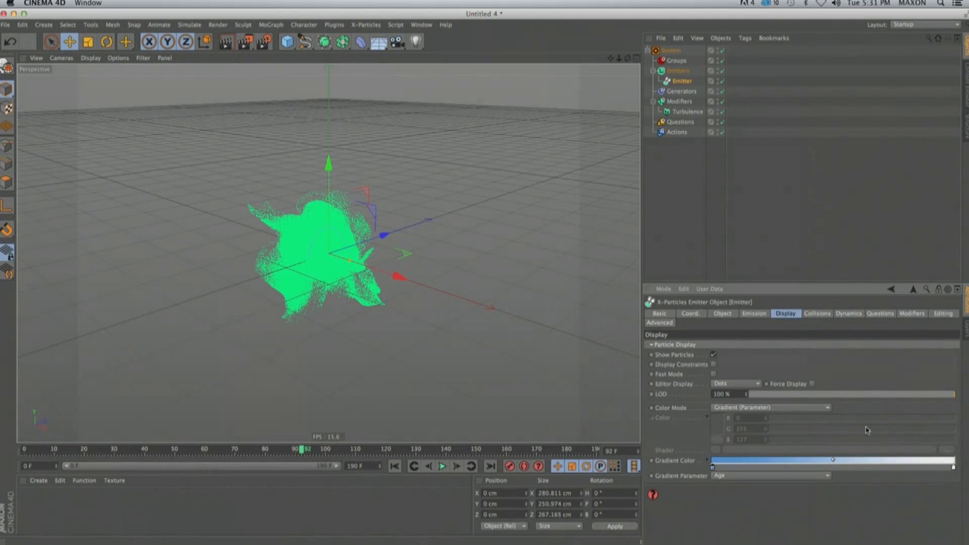
Run the recolored particle simulation from the start and stop it at about frame 111 for a closer view.
click(394, 466)
click(444, 467)
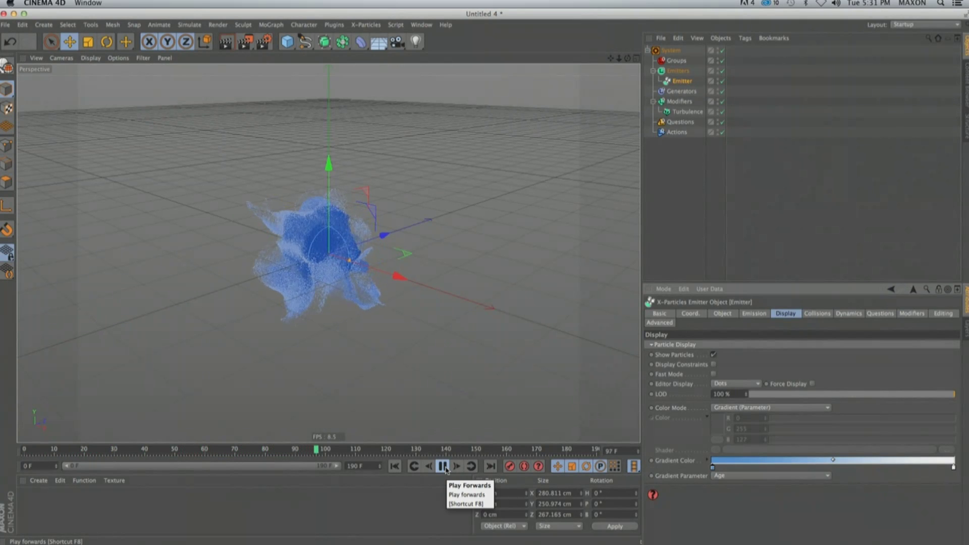
click(443, 467)
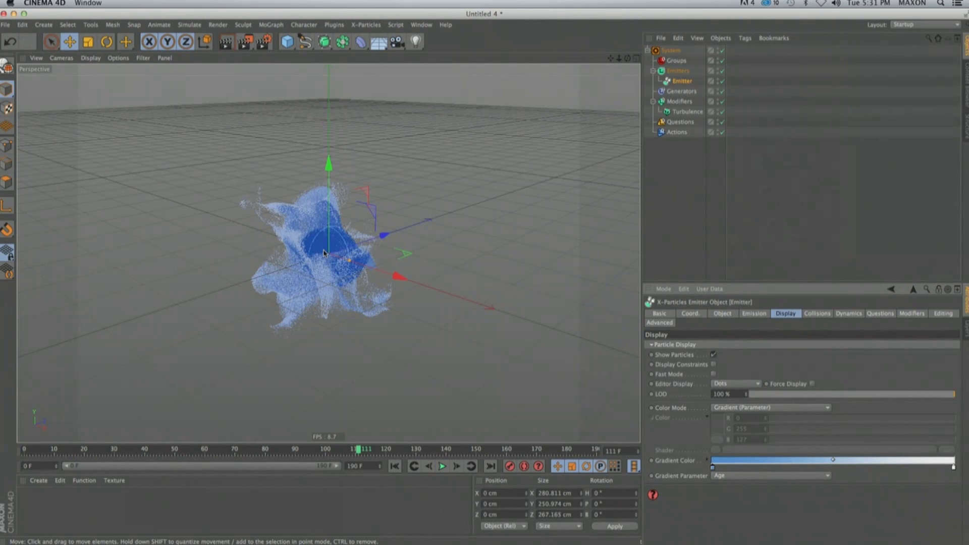
scroll(324, 252, up, 5)
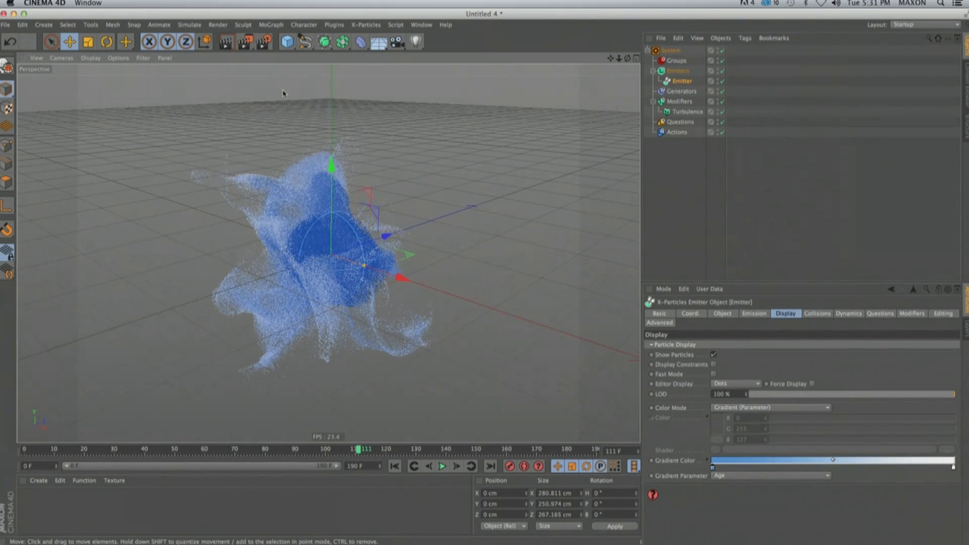
In the render settings, choose the Krakatoa renderer and enable Force Additive Mode in its options.
click(263, 42)
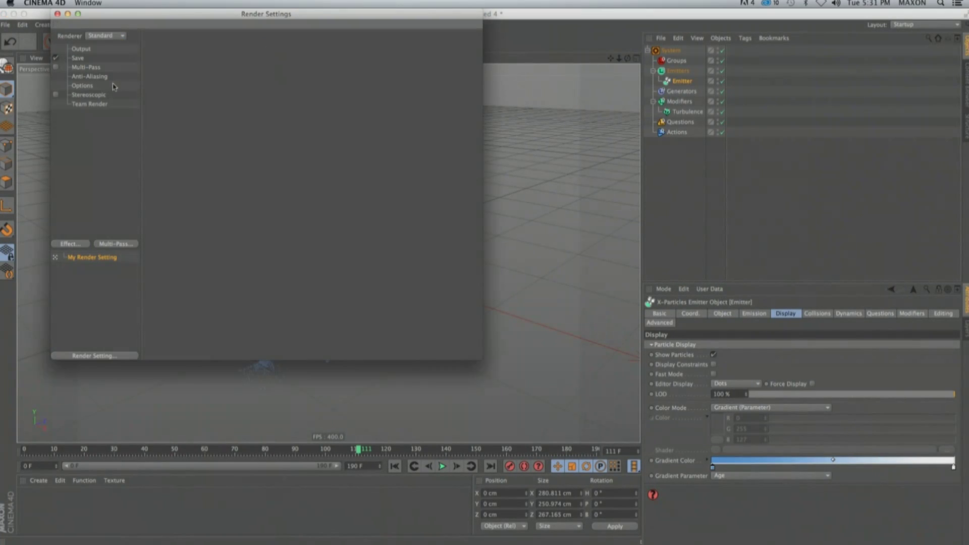
click(106, 36)
click(108, 107)
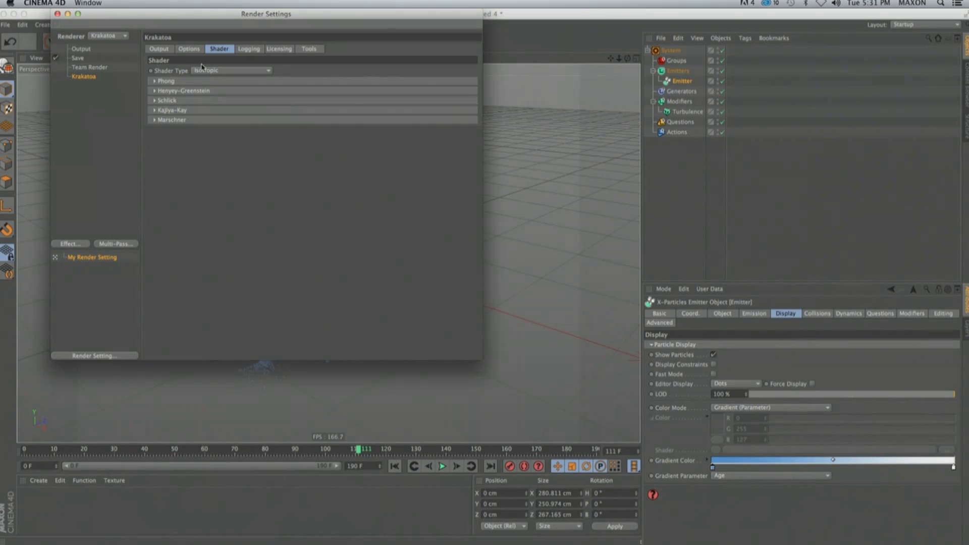
click(190, 49)
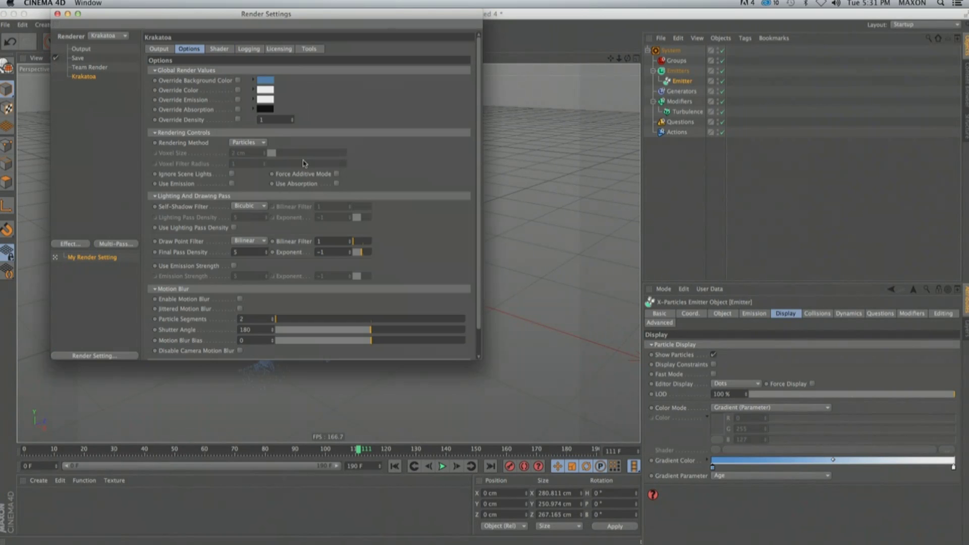
click(337, 175)
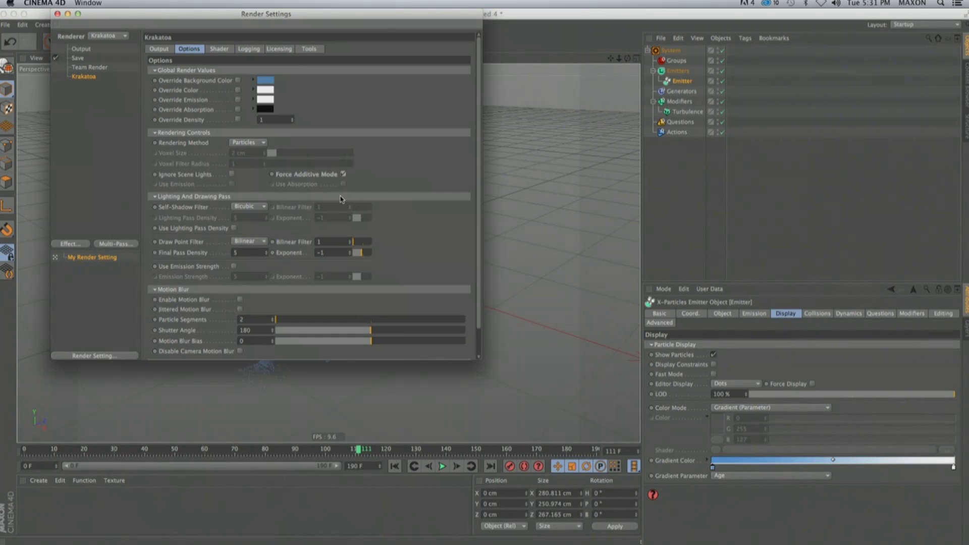
drag(341, 23, 697, 75)
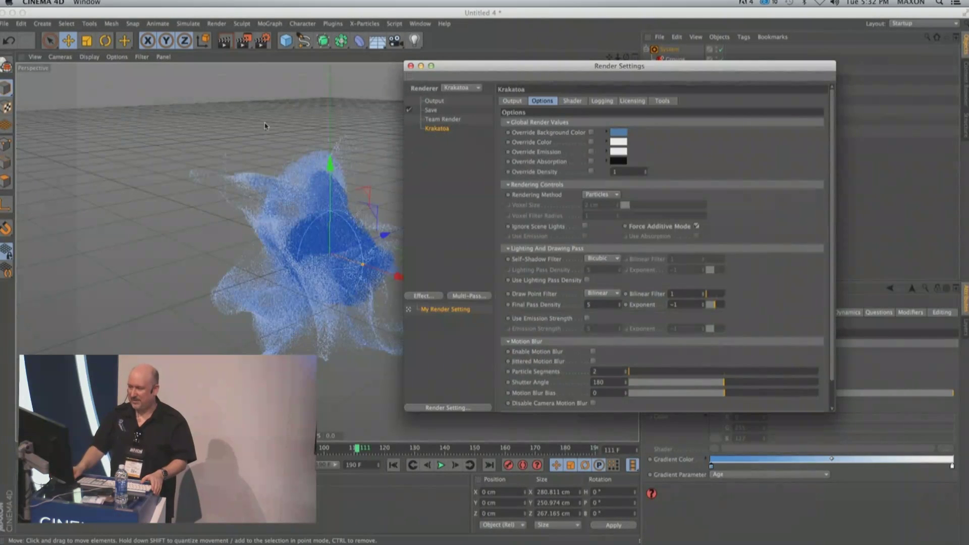
Render the current frame to the Picture Viewer and try to add a Krakatoa X-Particles Source.
key(shift+r)
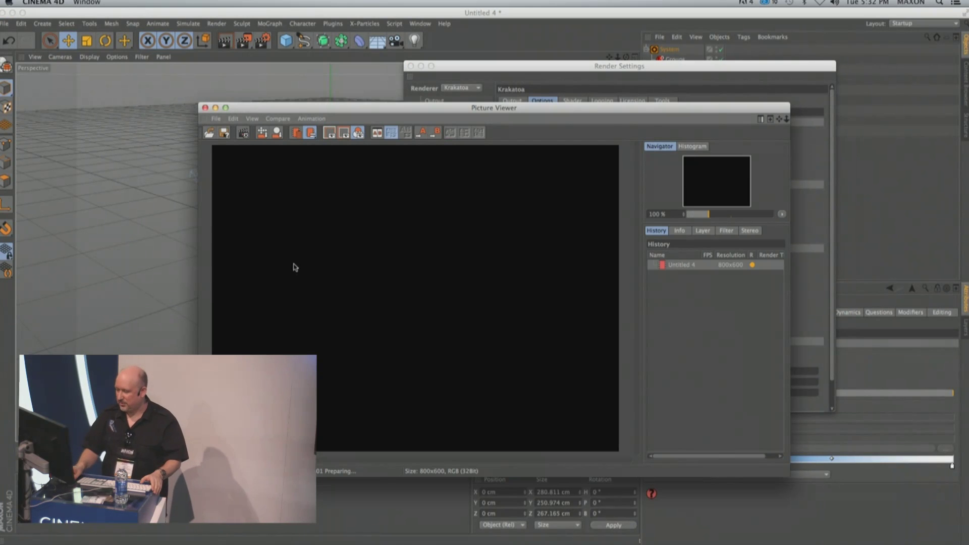
click(333, 23)
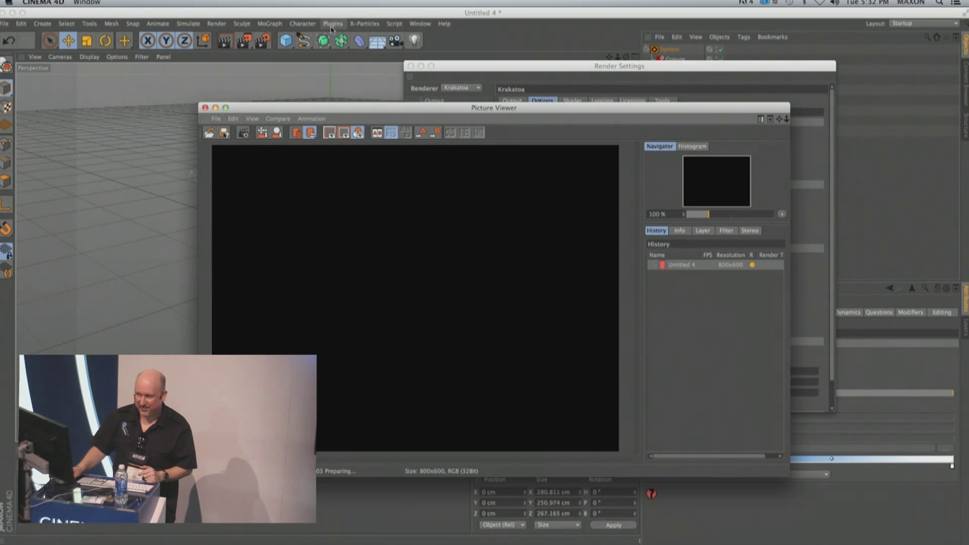
mouse_move(365, 78)
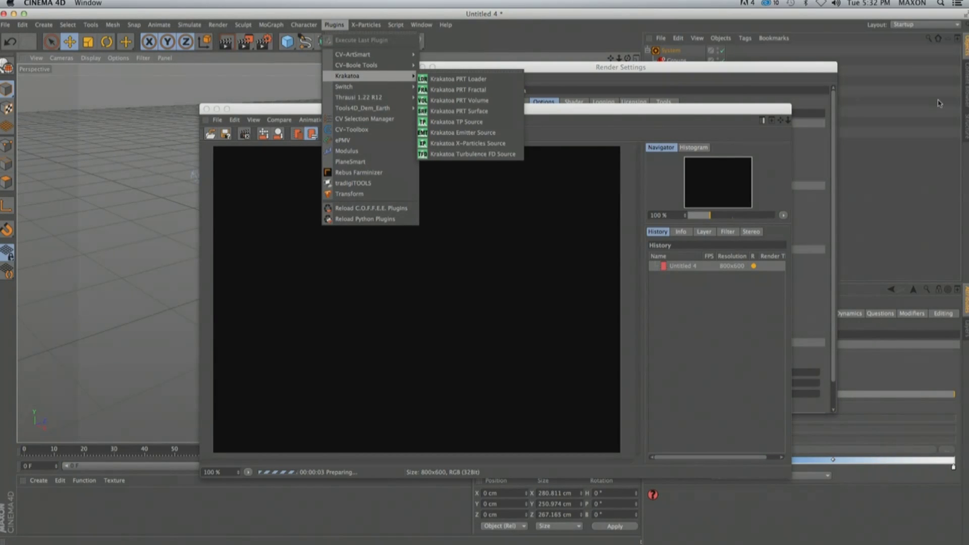
click(478, 147)
drag(727, 112, 595, 202)
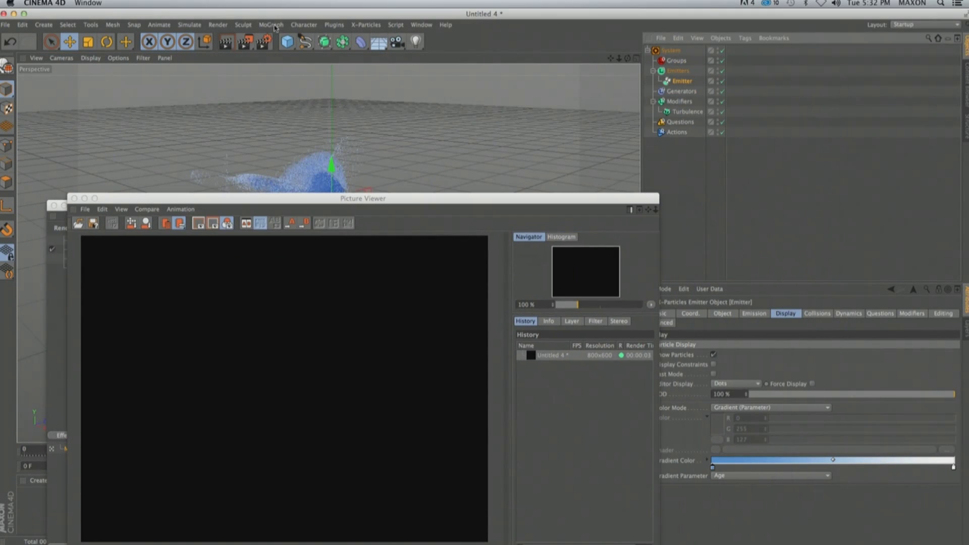
Detach the list of Krakatoa plugin commands and dock it as a bar above the viewport.
click(334, 25)
mouse_move(353, 76)
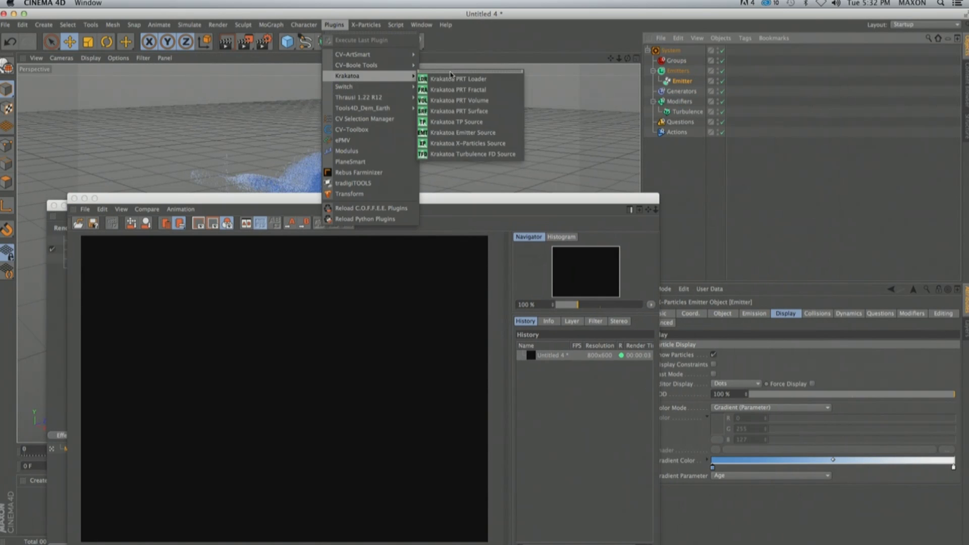
click(438, 73)
drag(439, 74, 187, 66)
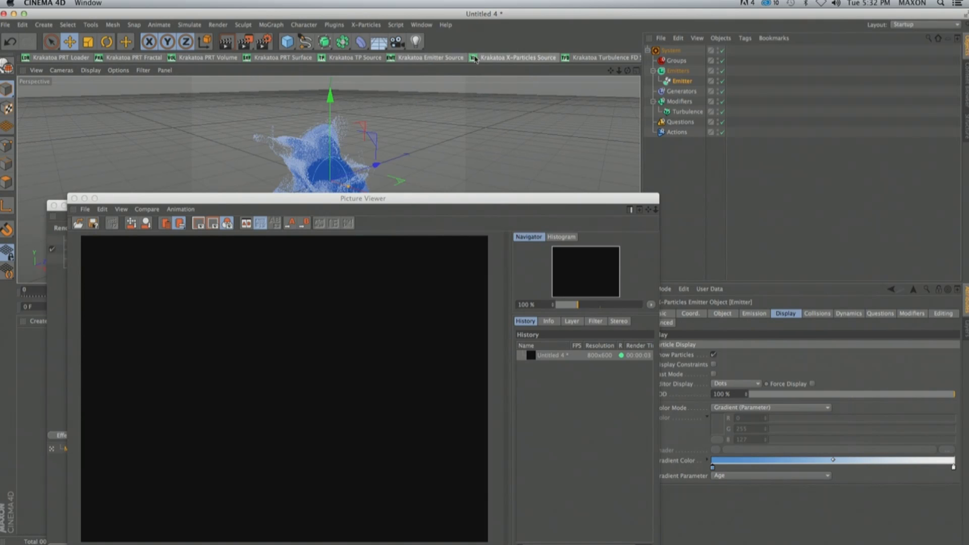
Add a Krakatoa X-Particles Source to the scene and render the frame to the Picture Viewer.
click(494, 59)
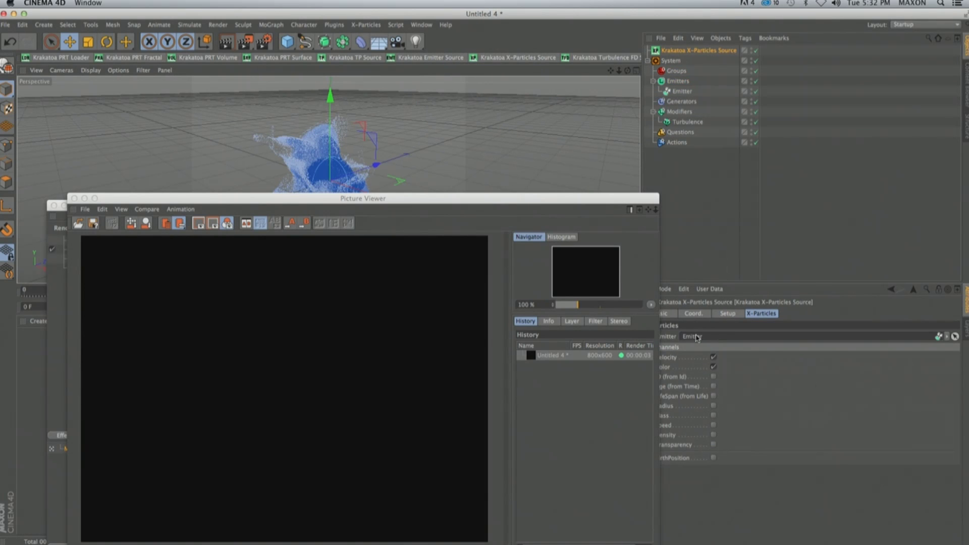
drag(384, 198, 463, 124)
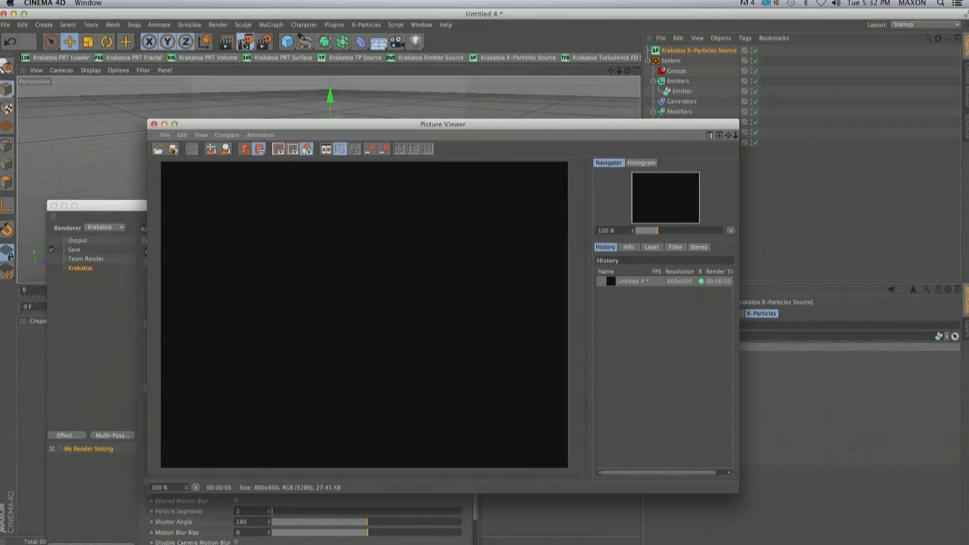
click(244, 42)
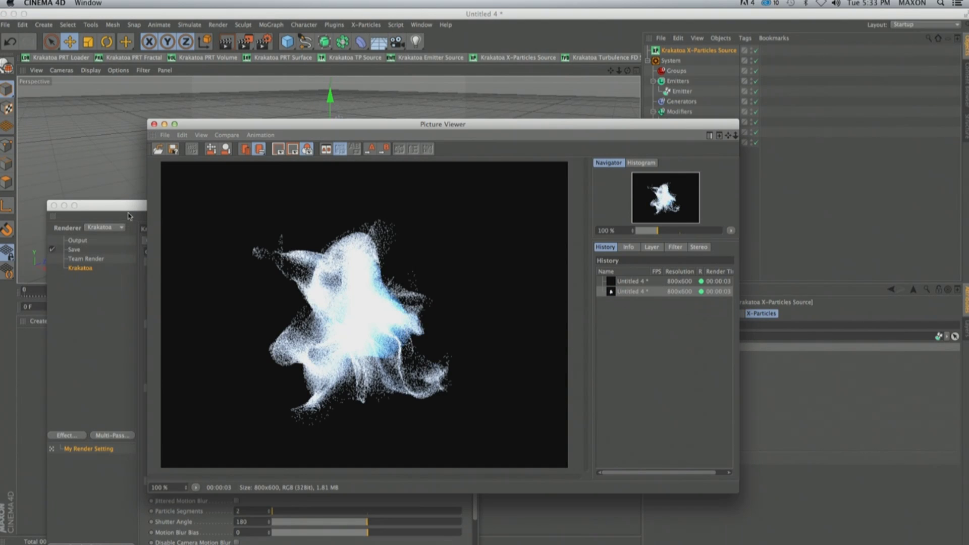
Set the Final Pass Density exponent to -2 in the Krakatoa options and render the frame again.
drag(130, 213, 98, 150)
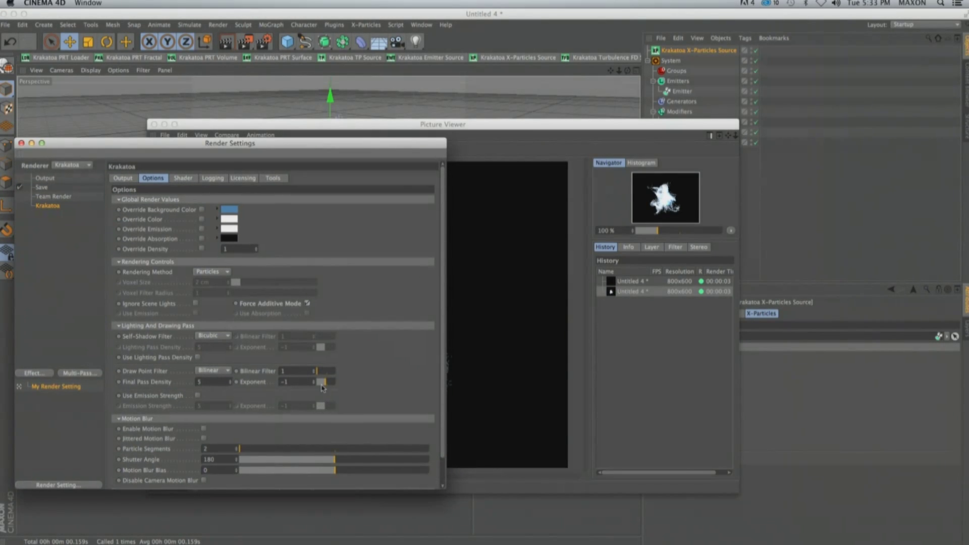
click(325, 385)
click(245, 41)
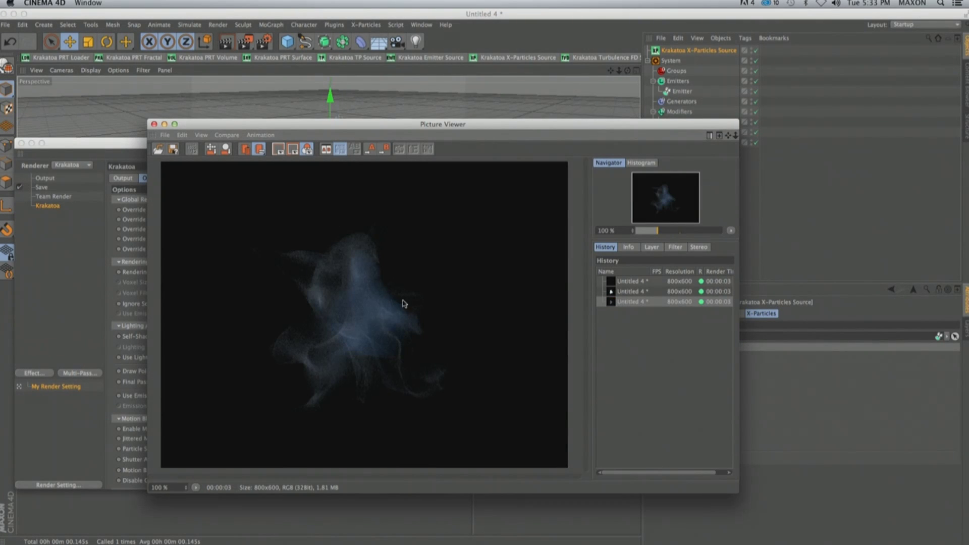
Set Krakatoa's Final Pass Density to 1 and render the frame again.
drag(399, 125, 481, 105)
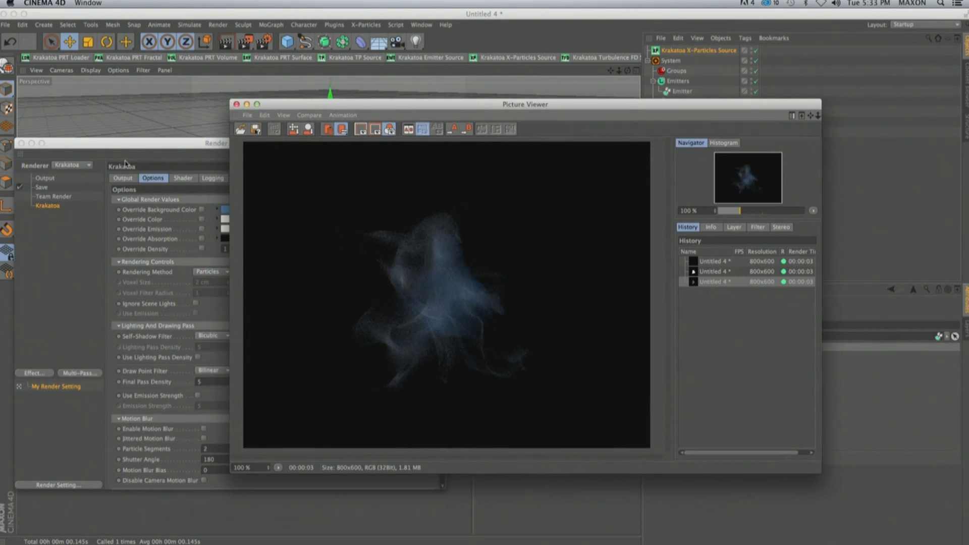
click(168, 154)
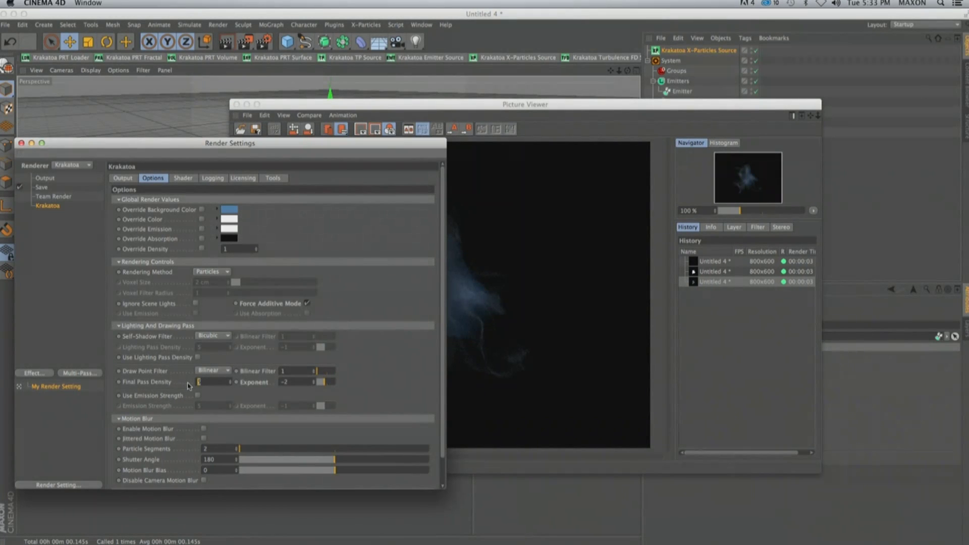
click(245, 42)
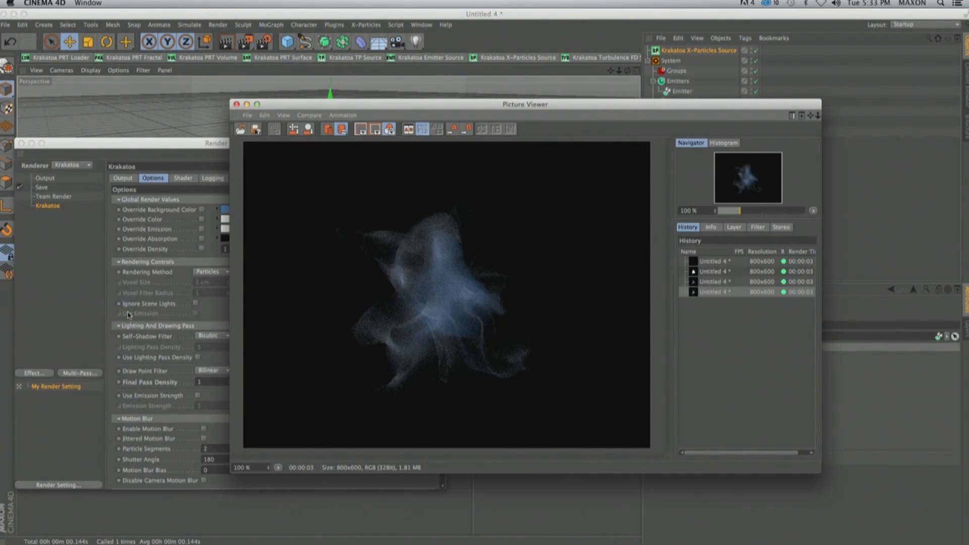
Enable Krakatoa motion blur with 8 particle segments and a shutter angle of 360.
click(203, 429)
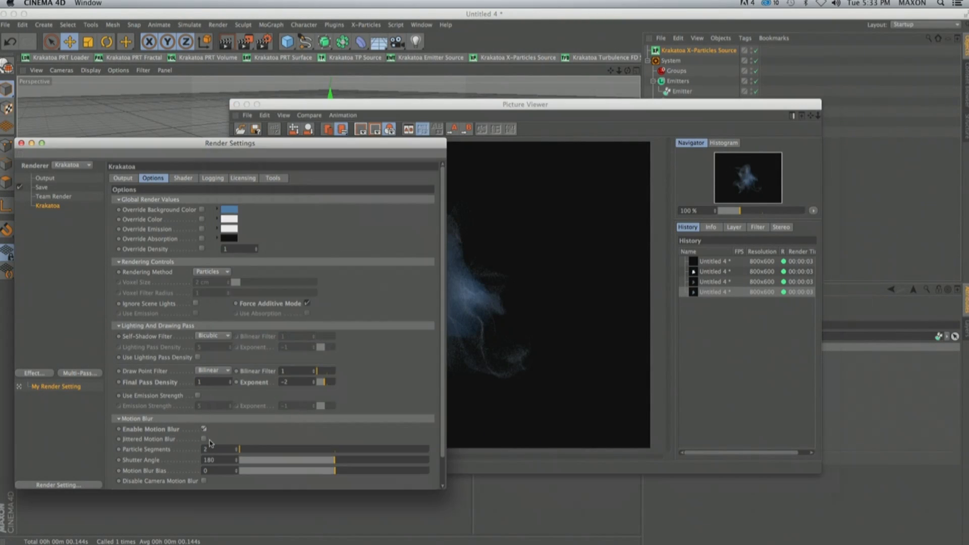
click(251, 449)
drag(251, 450, 258, 450)
drag(335, 460, 464, 460)
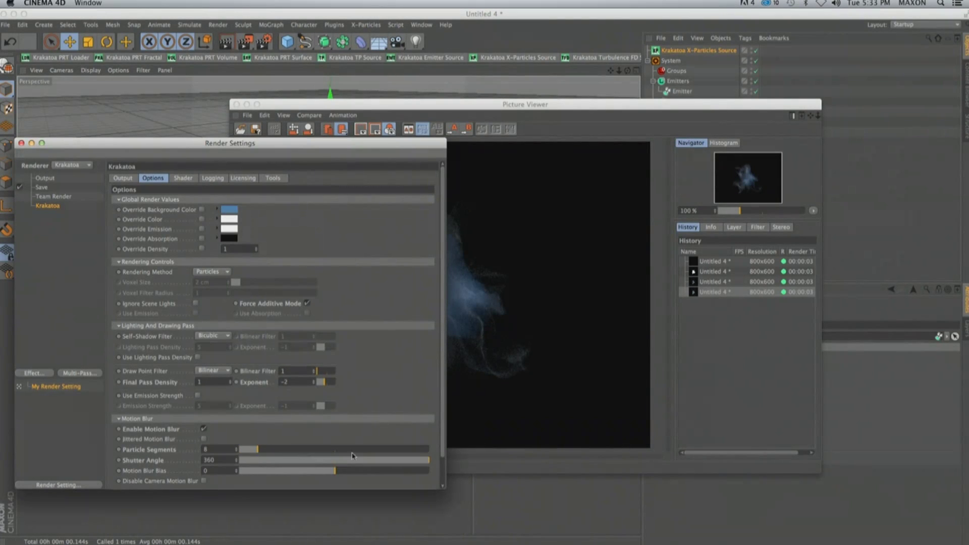
Render the frame with motion blur to the Picture Viewer and inspect the result at 125 % zoom.
click(245, 42)
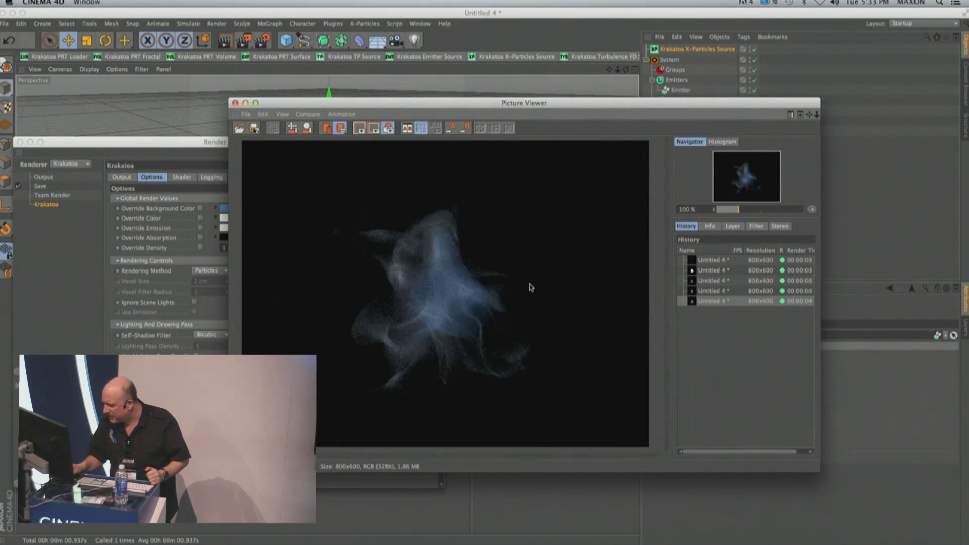
scroll(483, 302, up, 2)
scroll(485, 302, down, 1)
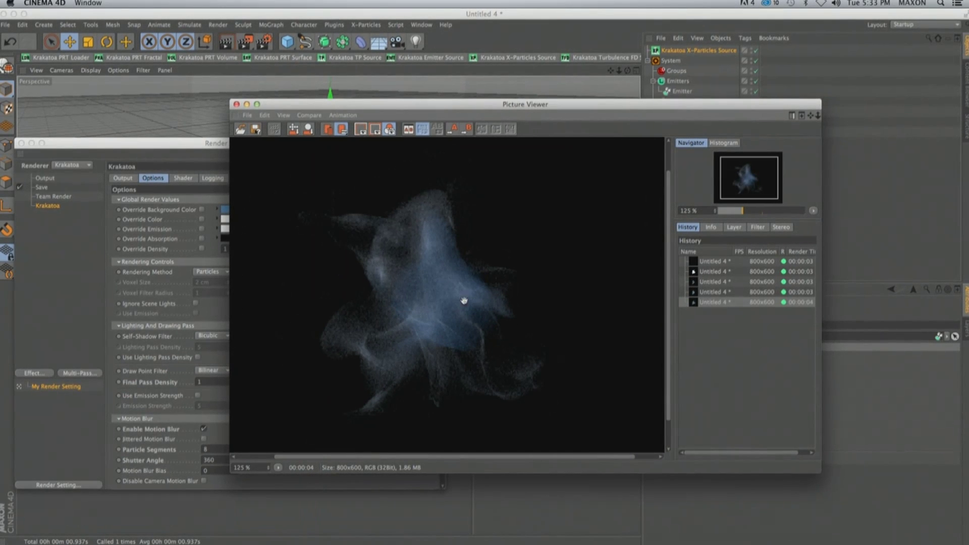
Enable Krakatoa's jittered motion blur and open the Console for the render statistics.
drag(398, 108, 593, 105)
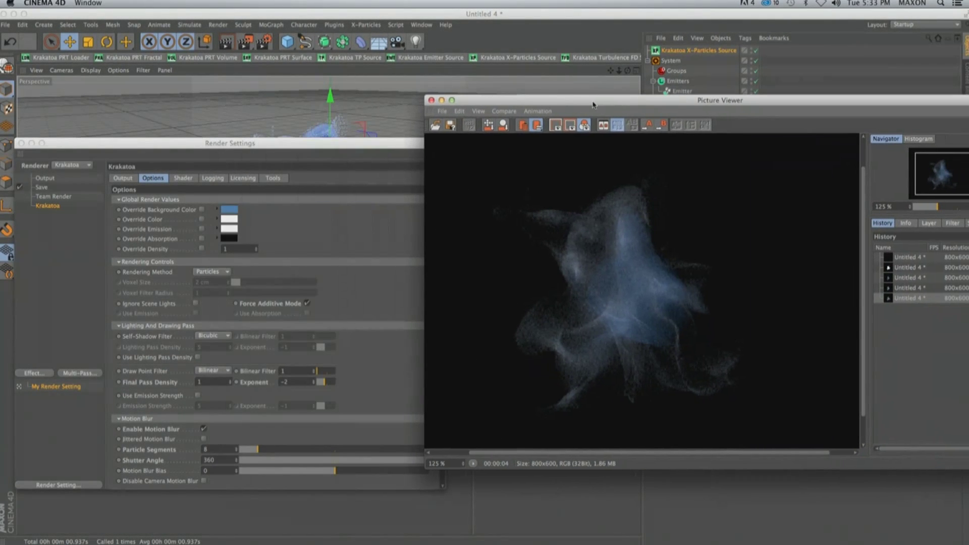
click(204, 440)
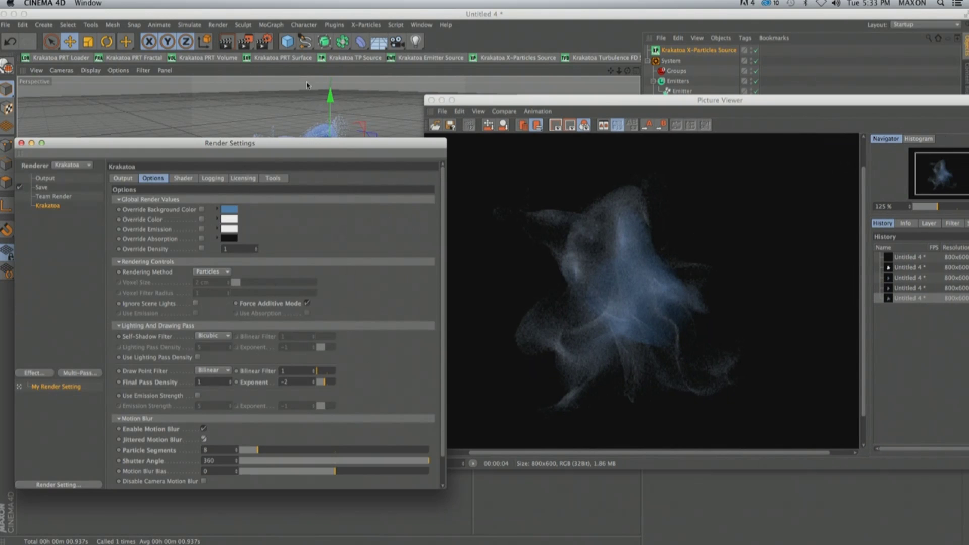
click(396, 25)
click(409, 57)
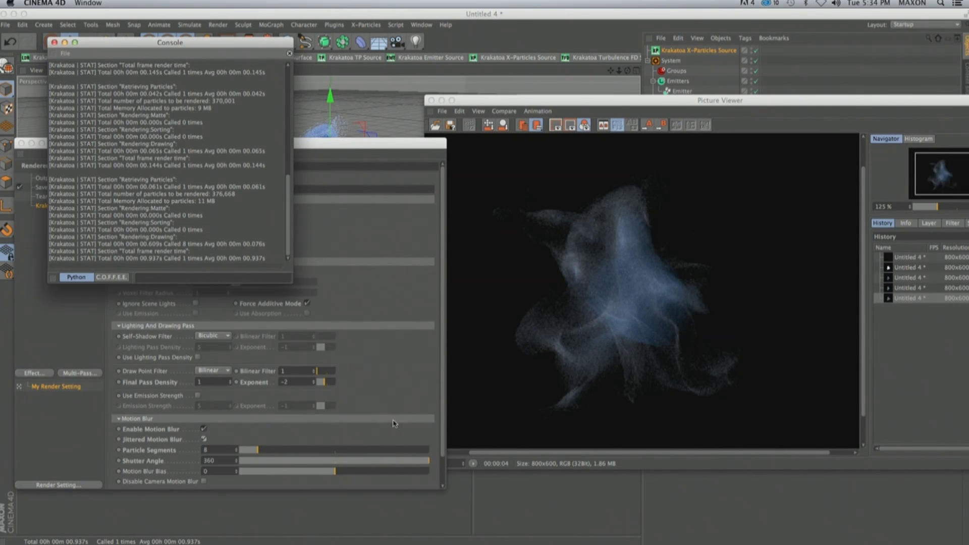
Set the motion blur shutter angle to 3600 and render the frame to the Picture Viewer.
click(221, 460)
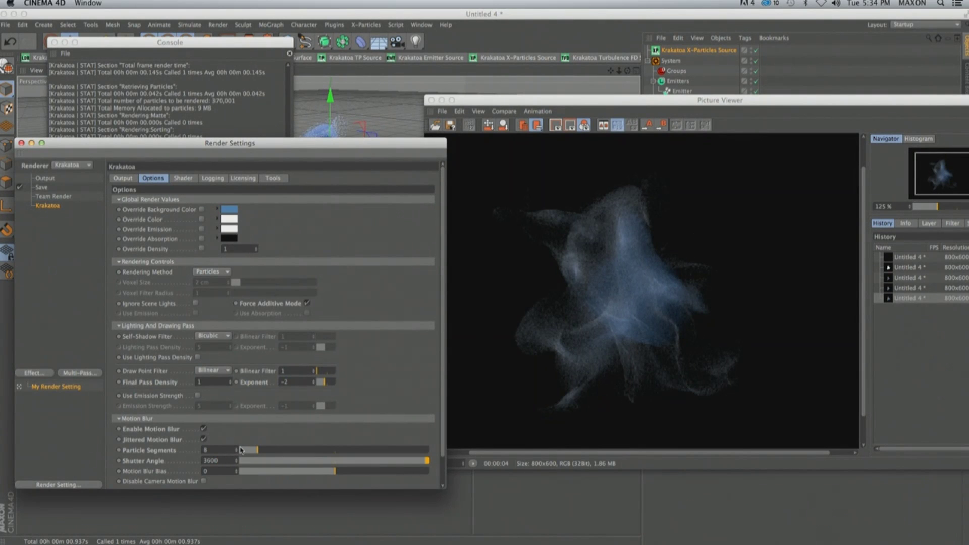
click(246, 43)
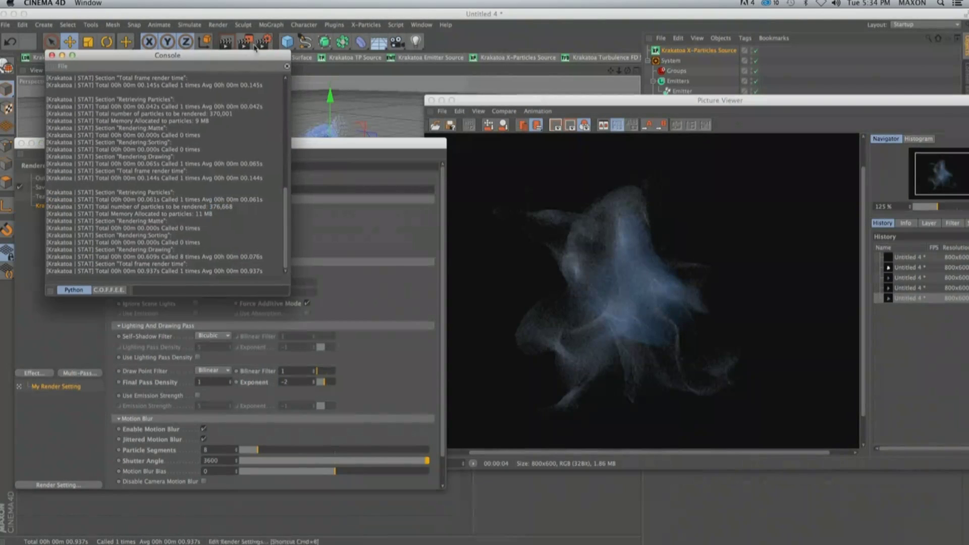
drag(598, 101, 469, 54)
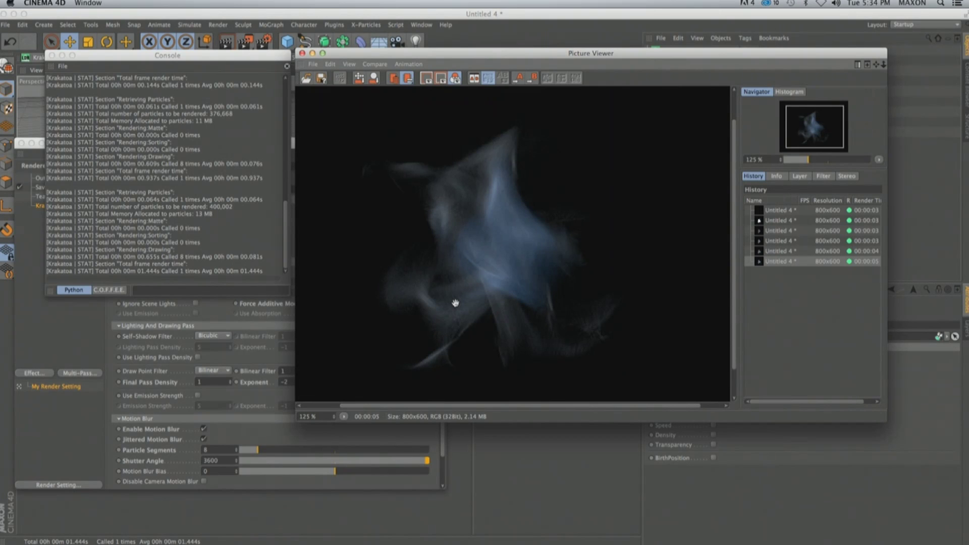
Switch to Finder and view an example particle image from the first artist's folder in USER EXAMPLES, closing it when done.
key(super+Tab)
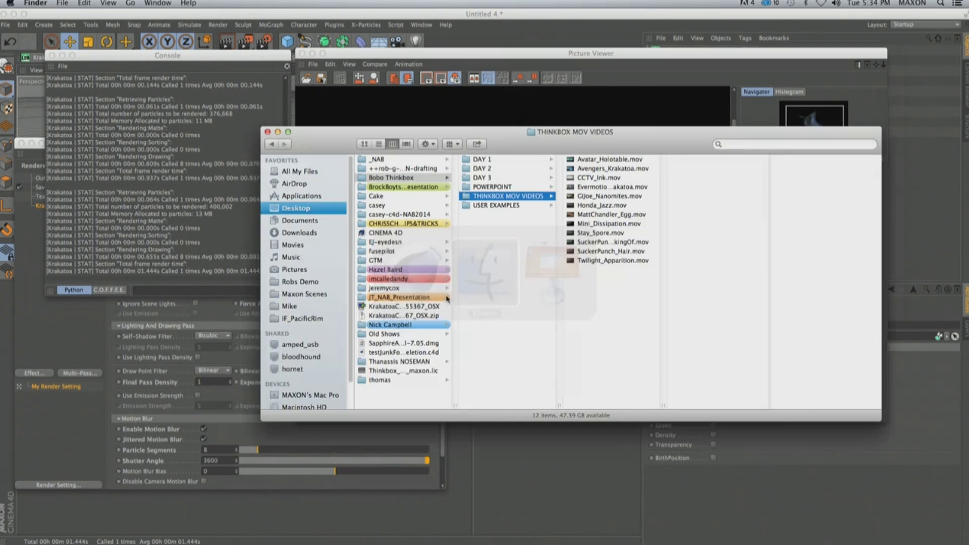
click(404, 182)
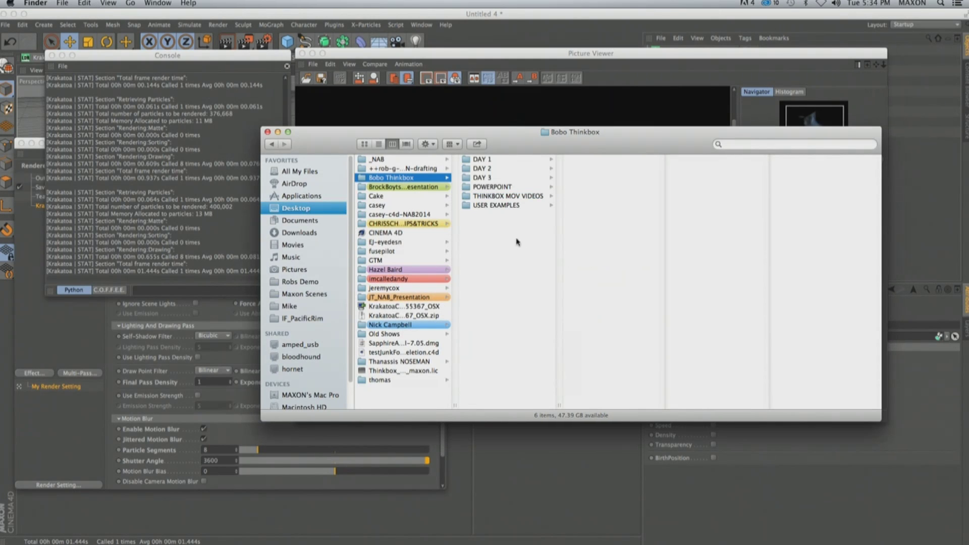
click(500, 207)
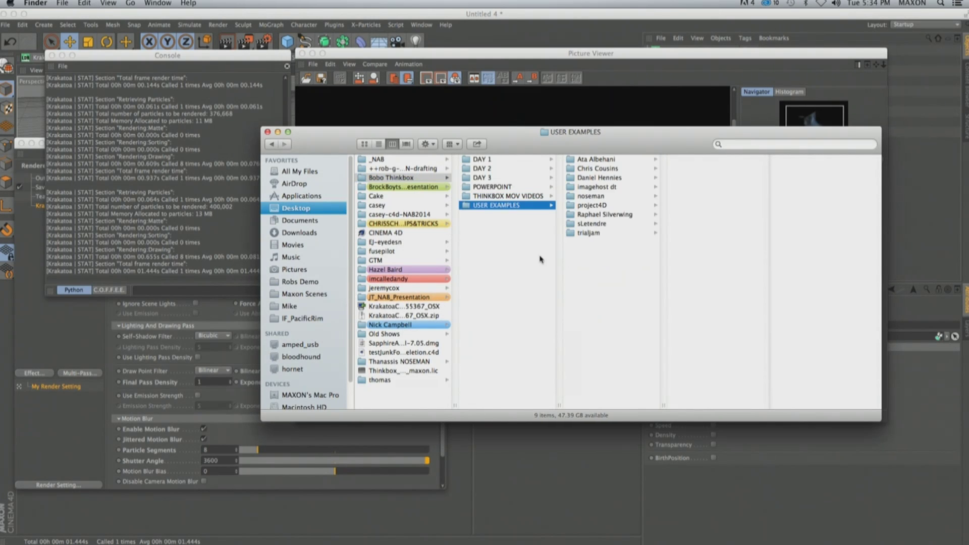
click(600, 160)
double_click(706, 169)
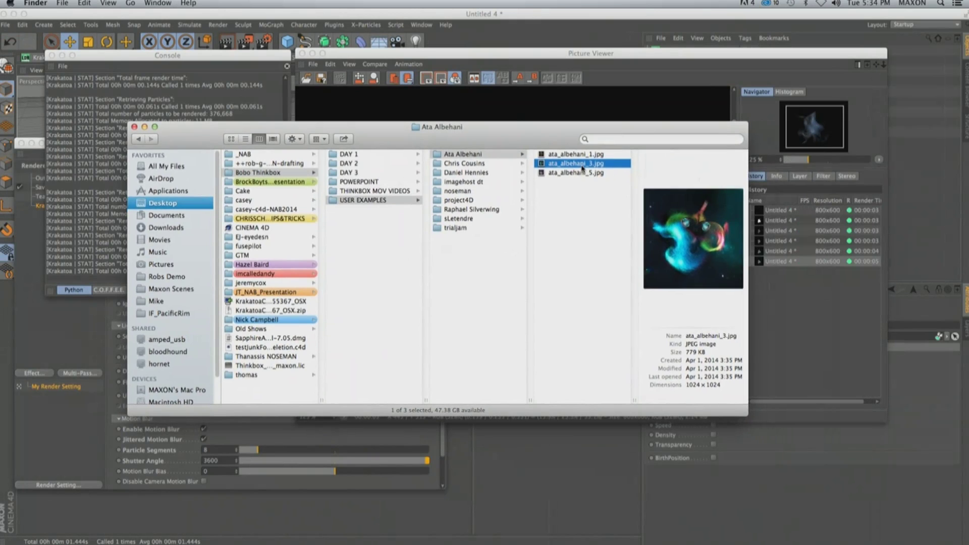
double_click(583, 168)
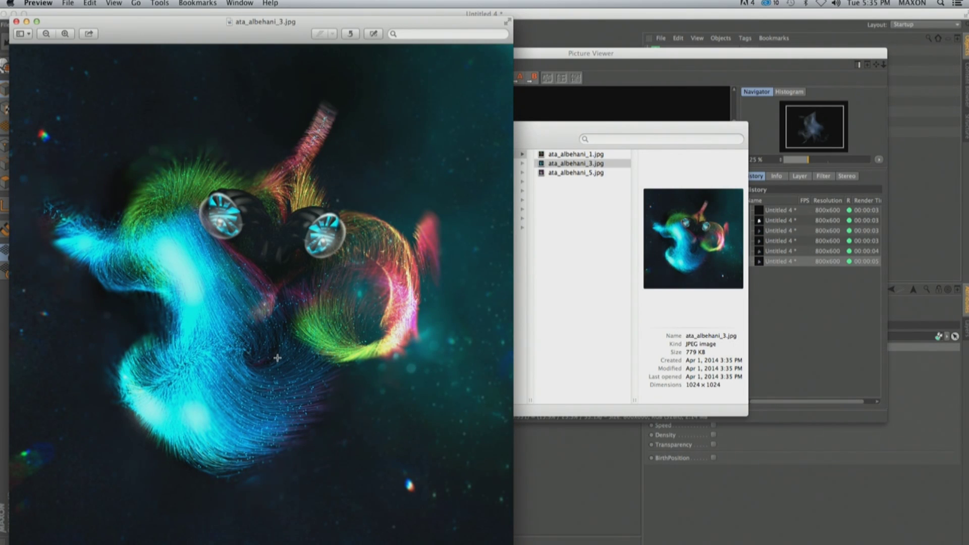
click(16, 22)
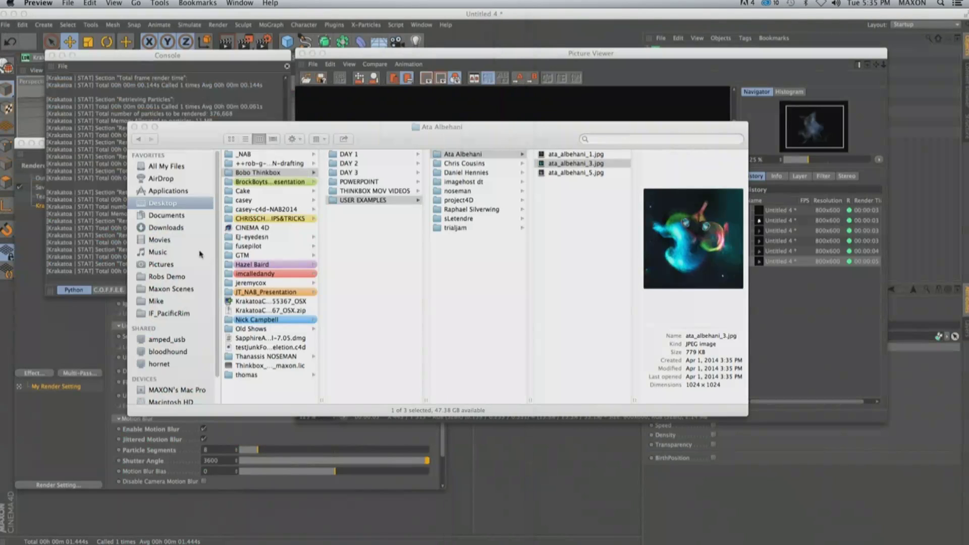
click(199, 254)
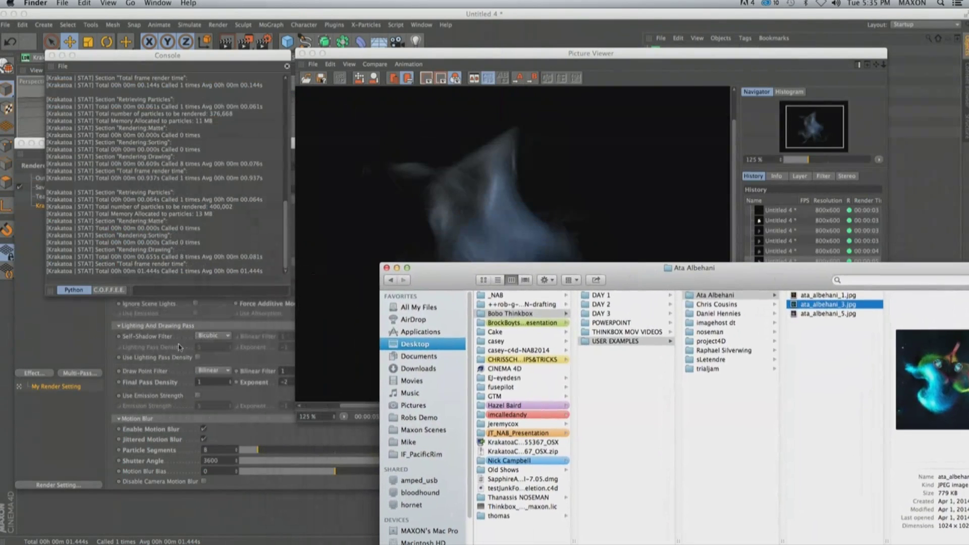
Return to Cinema 4D and set Krakatoa's motion blur shutter angle to 7200.
click(268, 433)
click(192, 462)
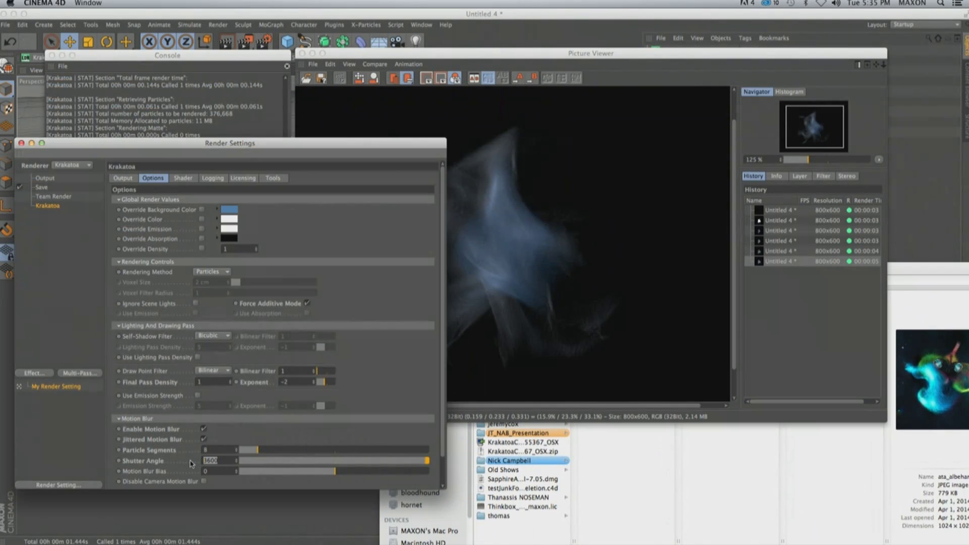
text(720)
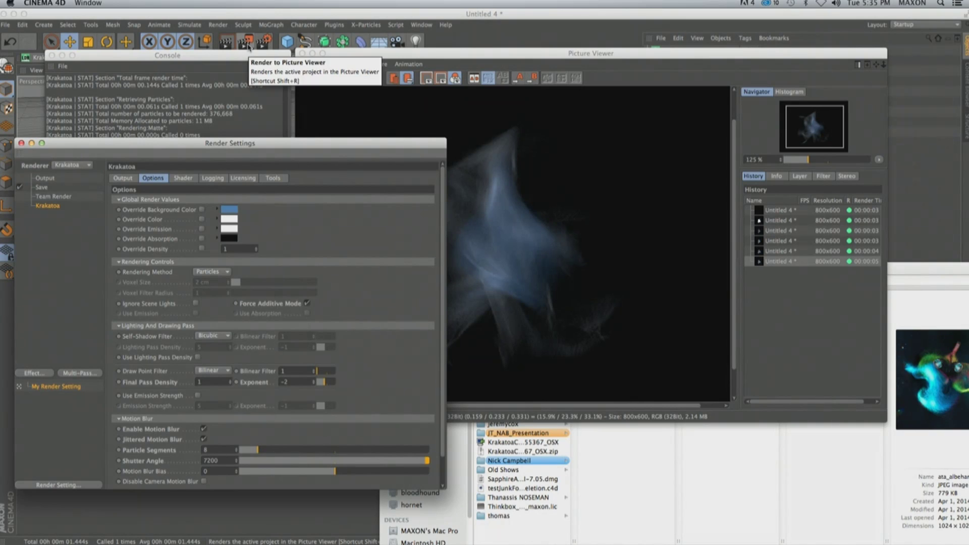
Set the Final Pass Density exponent to -1 and render the frame to the Picture Viewer.
click(325, 385)
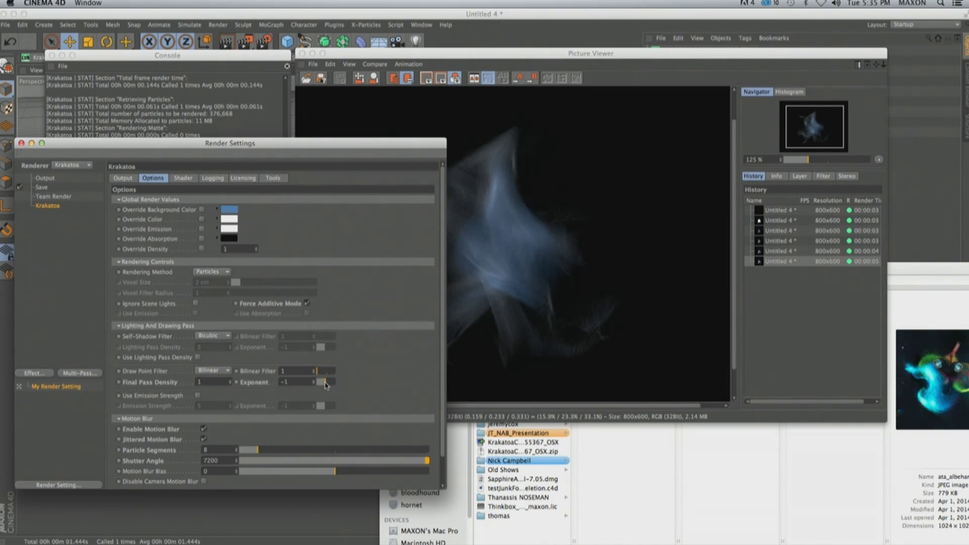
click(202, 382)
click(243, 45)
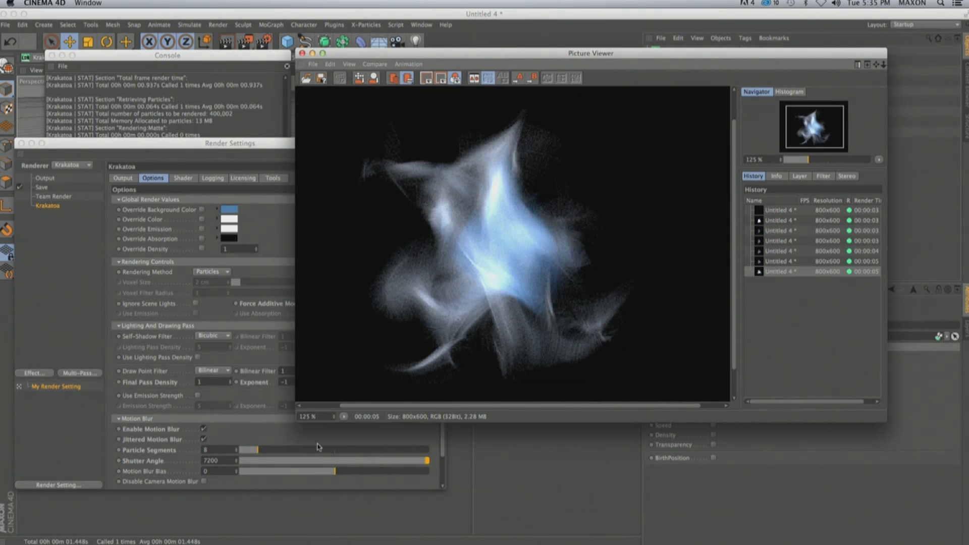
Raise the motion blur particle segments to 32 and render the frame again.
drag(317, 447, 331, 453)
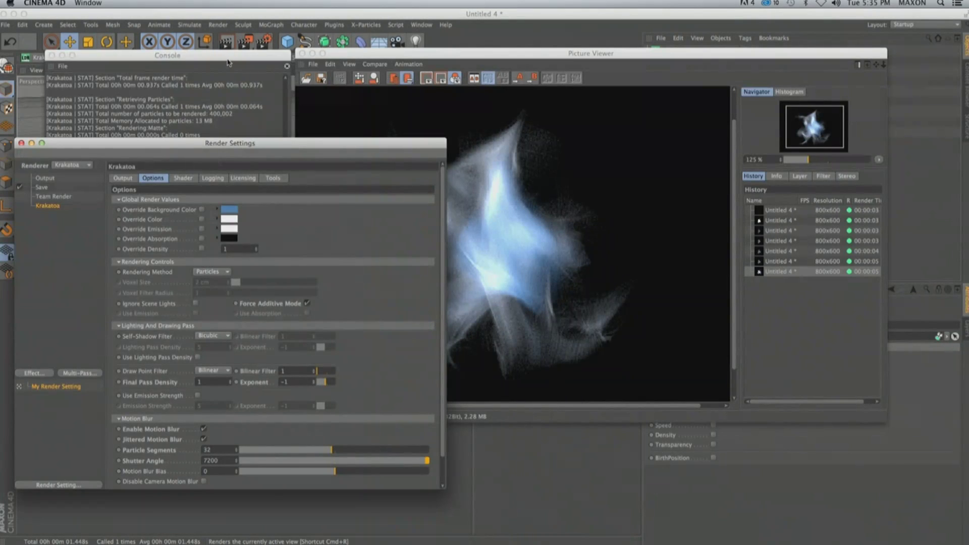
click(202, 116)
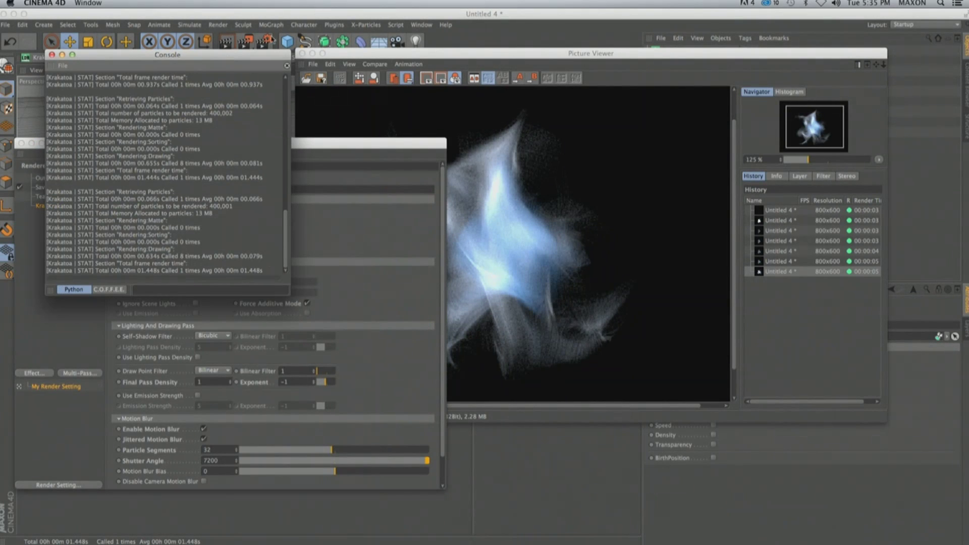
click(249, 46)
click(249, 45)
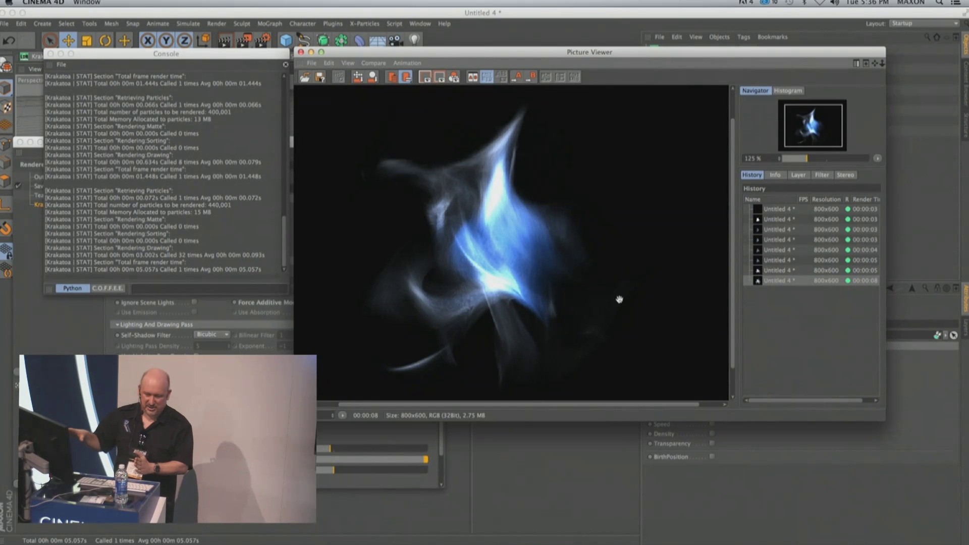
Set Krakatoa's Render To output to Save Particles to File Sequence and expand the Save Particles options.
key(super+b)
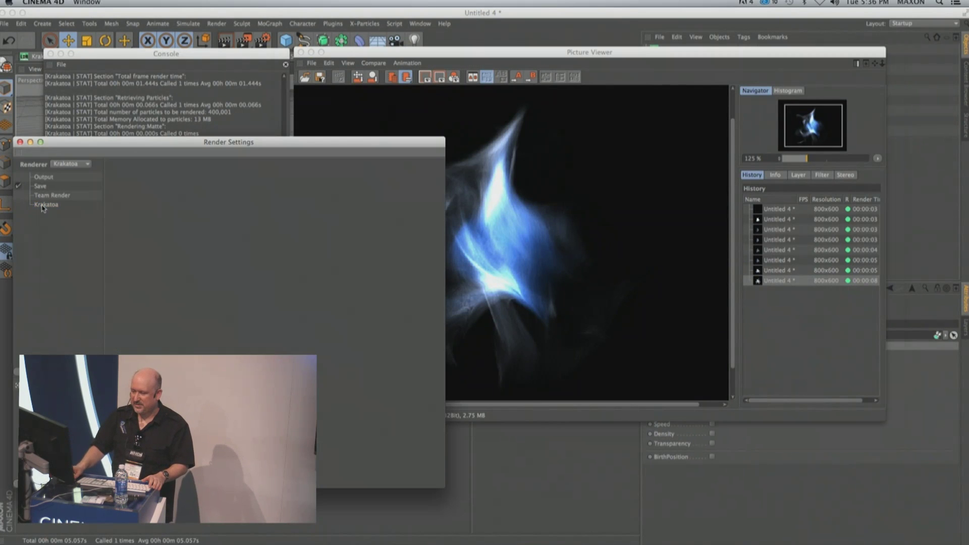
click(45, 204)
click(123, 177)
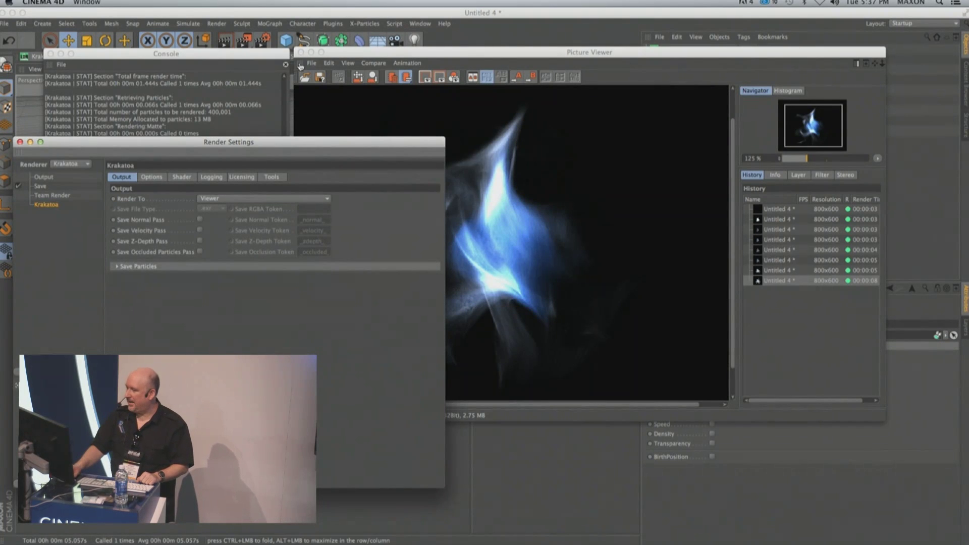
click(301, 52)
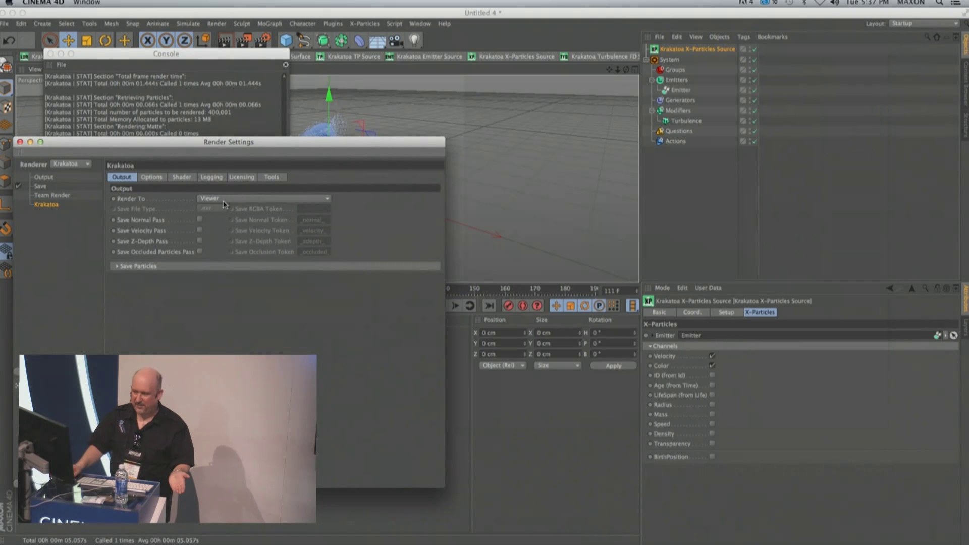
click(227, 202)
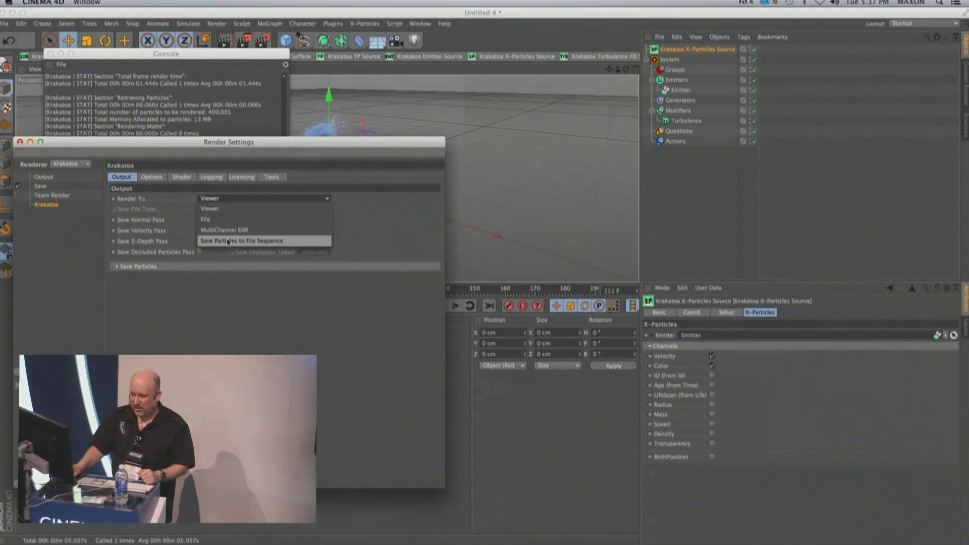
click(228, 242)
click(190, 268)
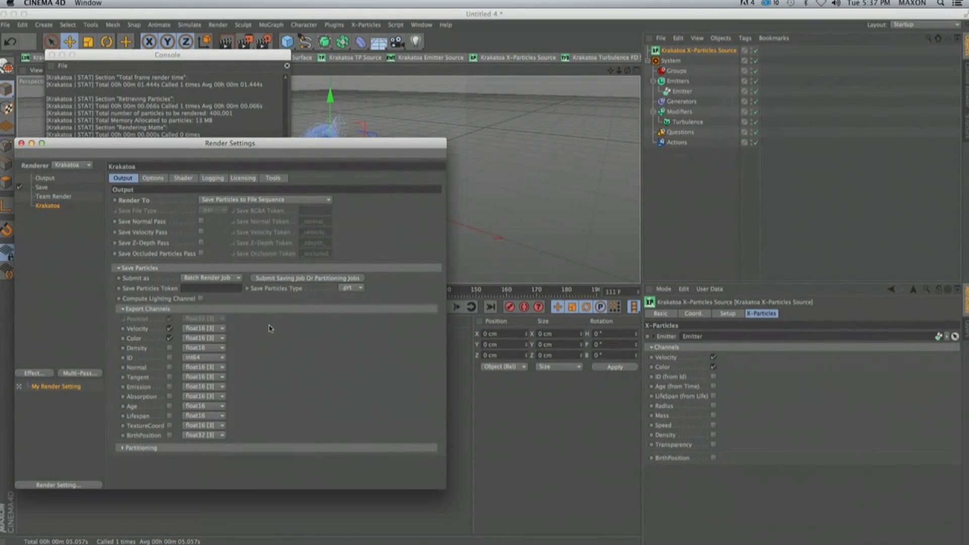
Set the regular image save path to a file named test in the DAY 2 XParticles folder.
click(44, 178)
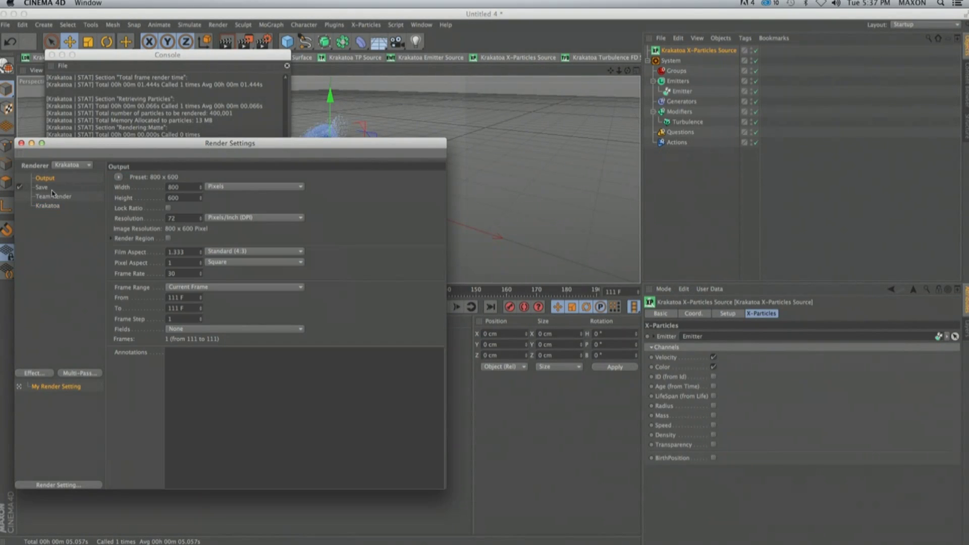
click(48, 188)
click(433, 198)
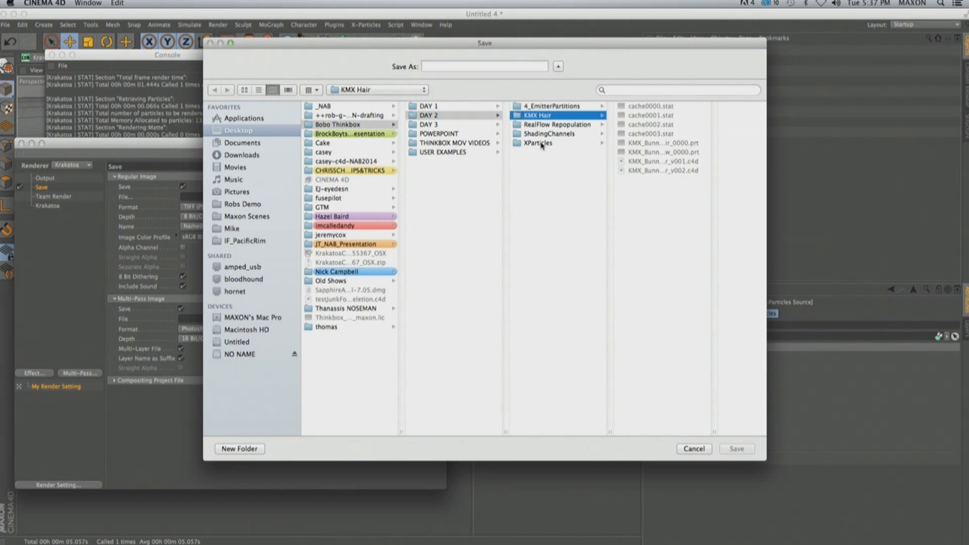
click(540, 144)
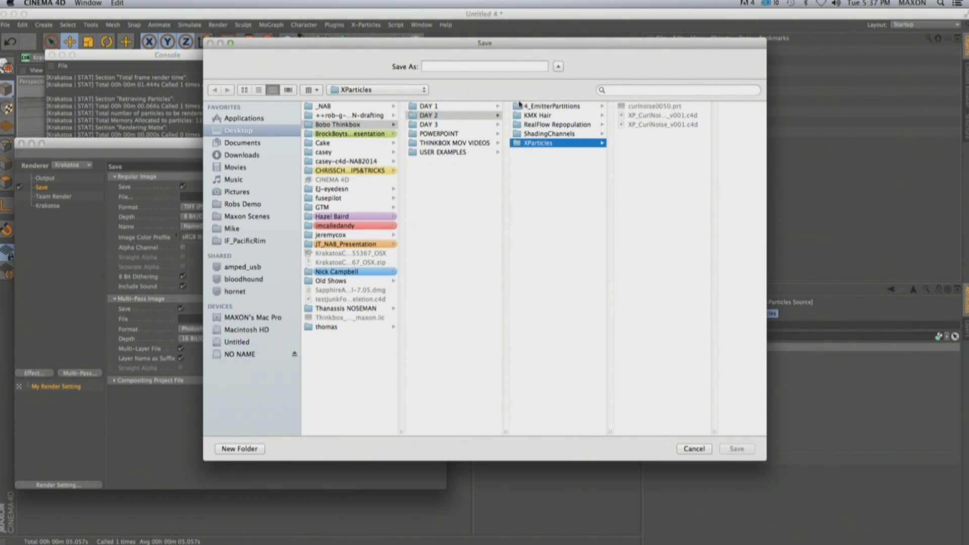
click(446, 65)
text(test)
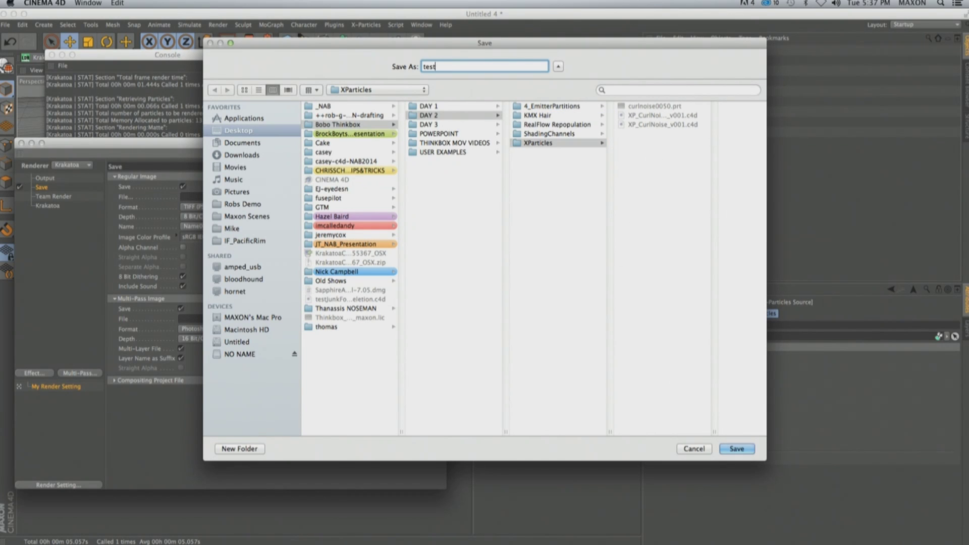
click(736, 449)
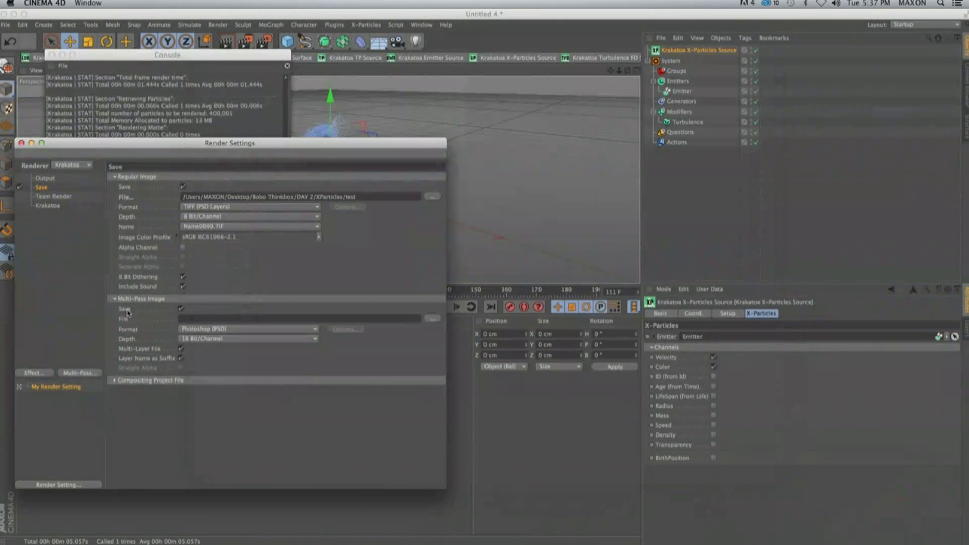
Enable the Age export channel in Krakatoa's output and the Age and LifeSpan channels on the Krakatoa X-Particles Source.
click(48, 206)
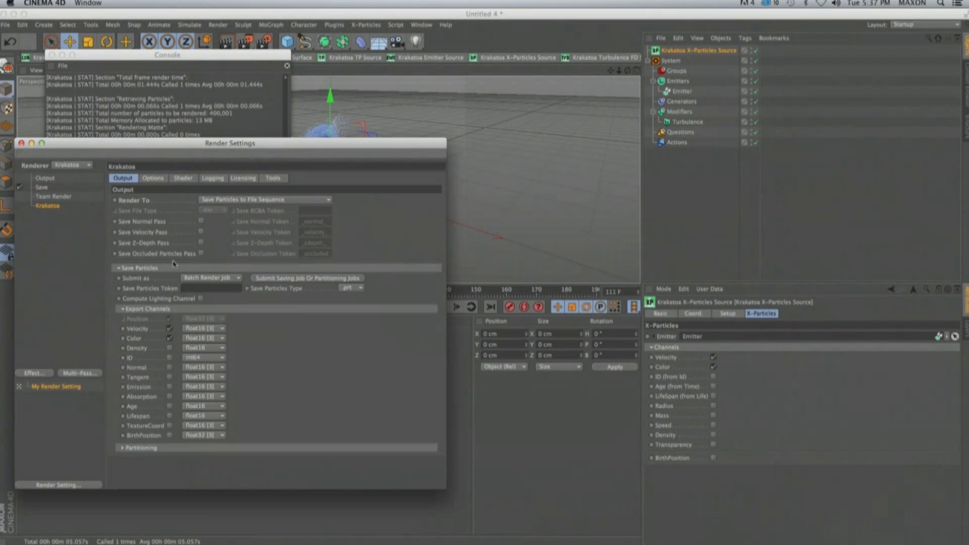
click(170, 406)
click(713, 386)
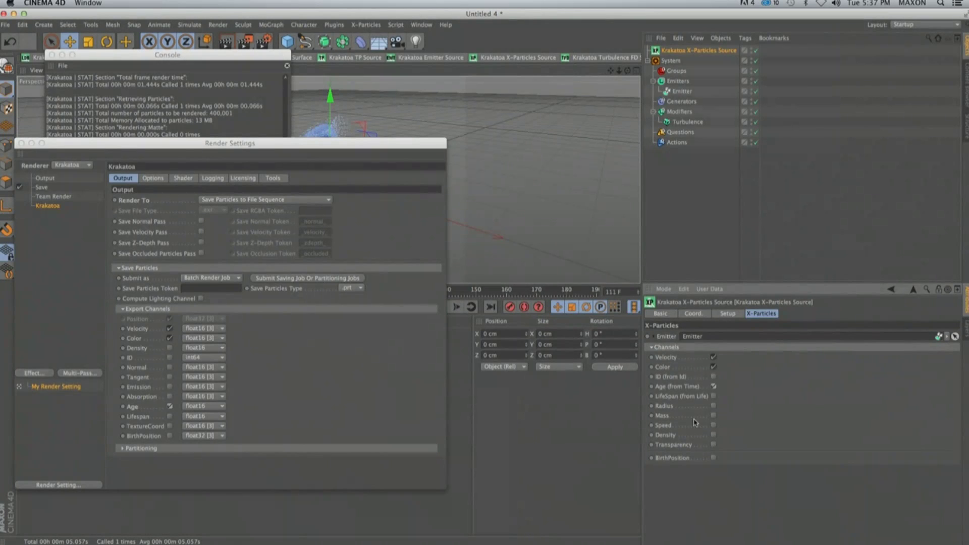
click(714, 396)
Render the current frame to write the particle file and check the Console log for the saved file.
drag(212, 147, 468, 121)
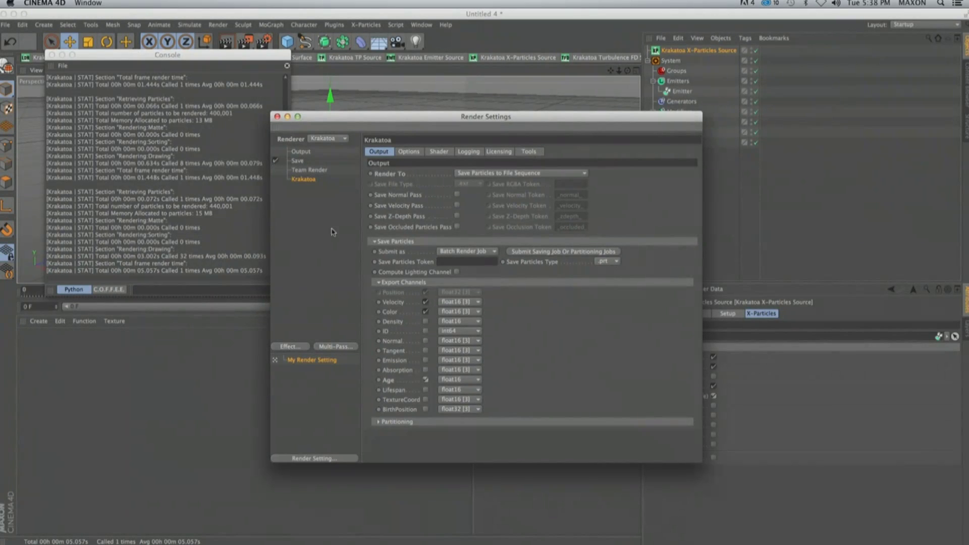
key(shift+r)
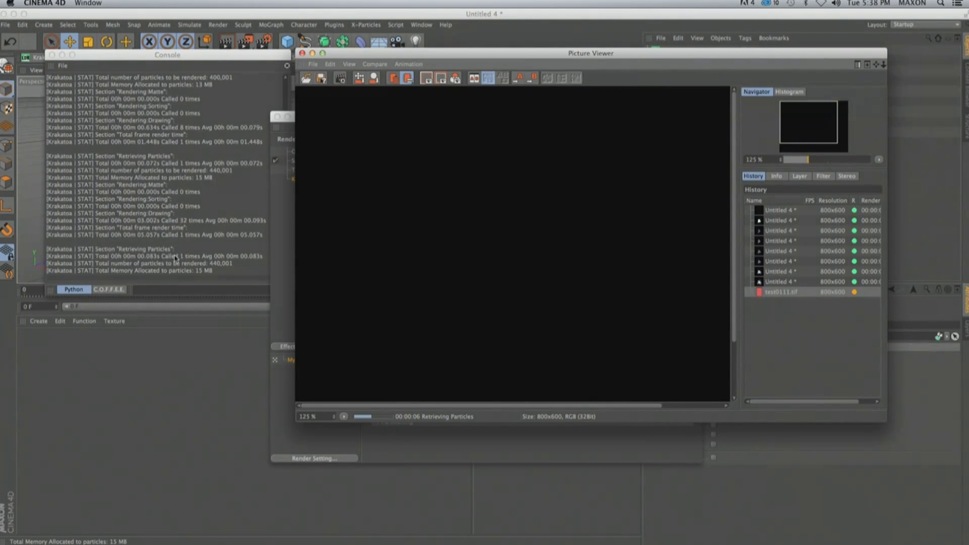
click(160, 258)
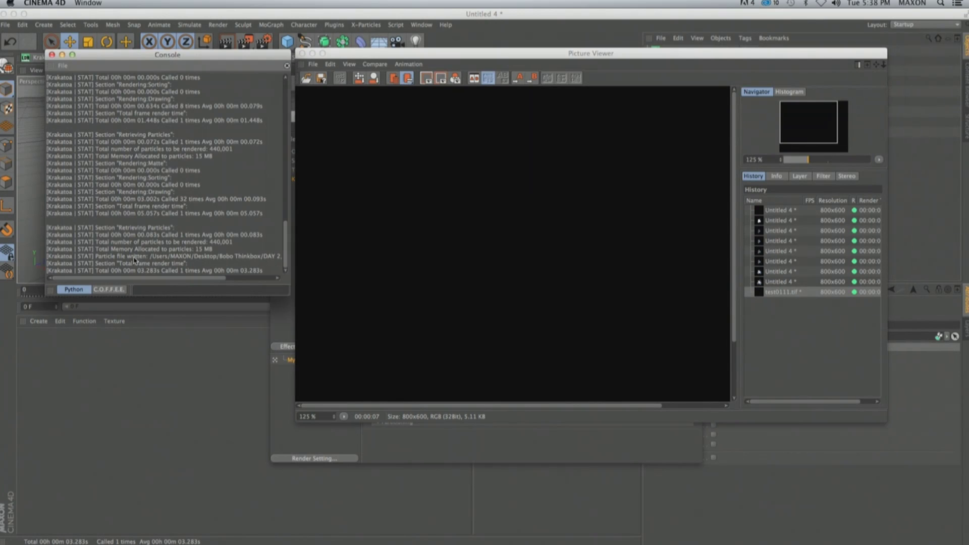
Widen the Console to read the written particle file's full path and disable the Krakatoa X-Particles Source.
drag(290, 269, 443, 279)
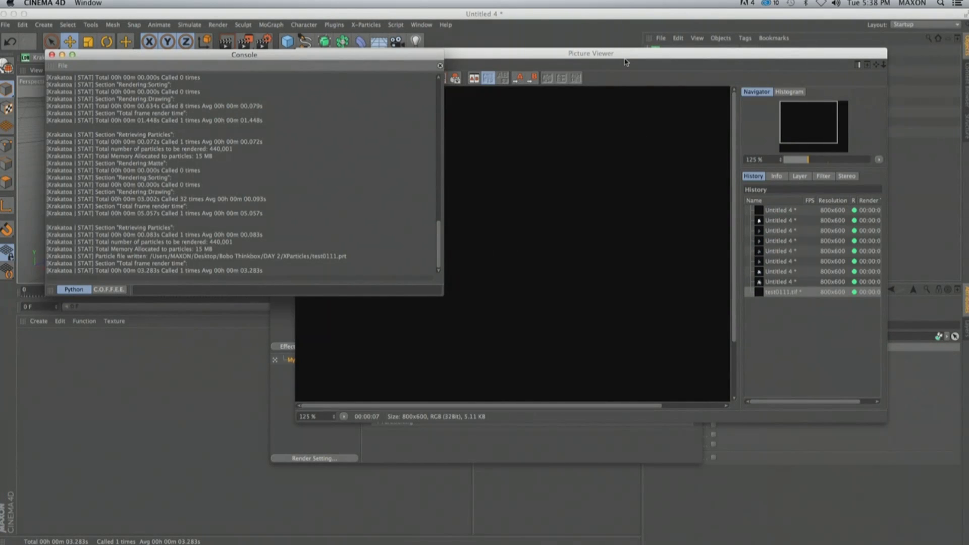
drag(625, 62, 563, 319)
click(757, 64)
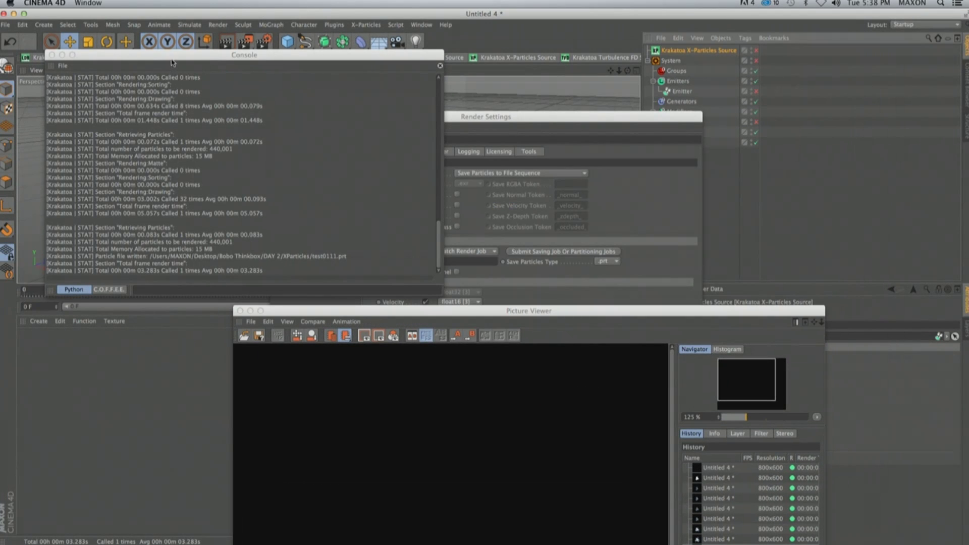
Add a Krakatoa PRT Loader and load test0111.prt from the DAY 2 XParticles folder as its particle file.
drag(172, 54, 160, 111)
click(61, 57)
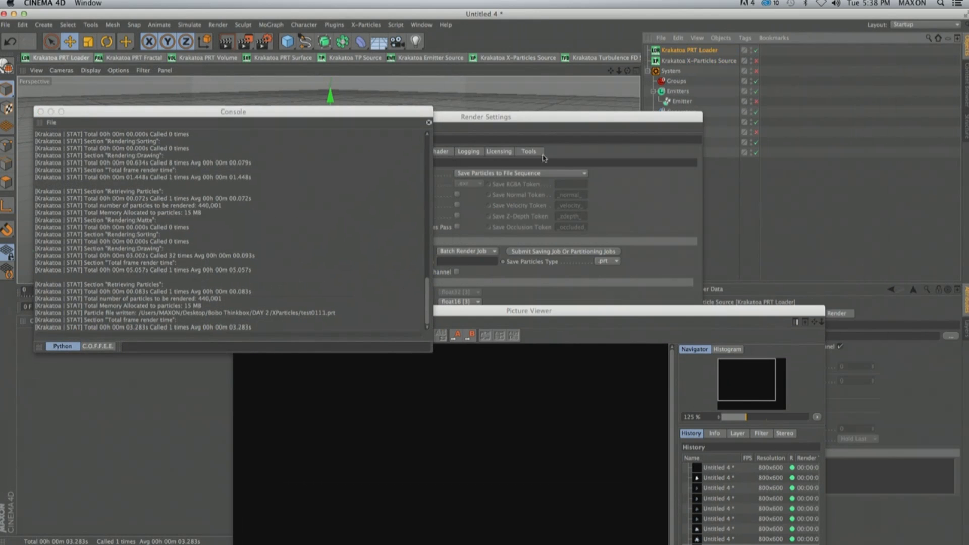
click(772, 315)
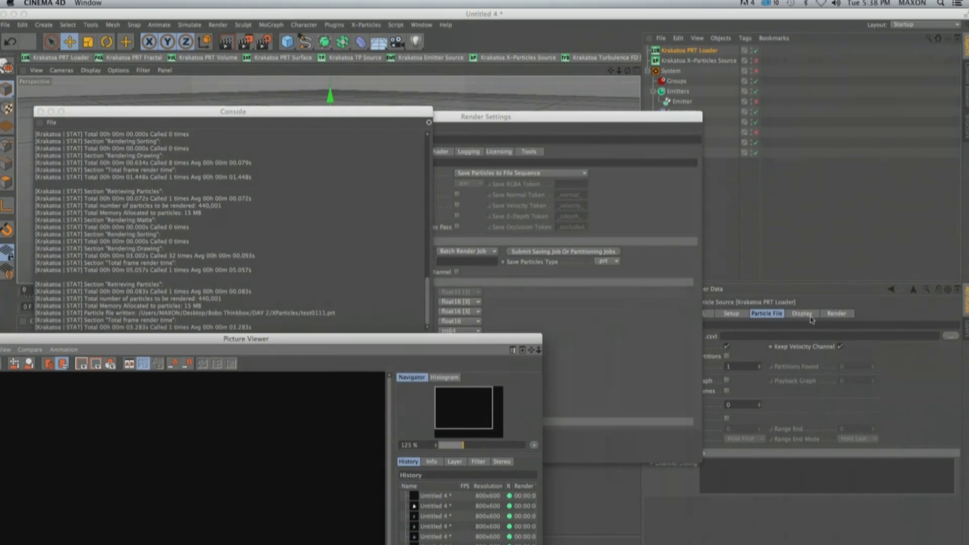
click(951, 337)
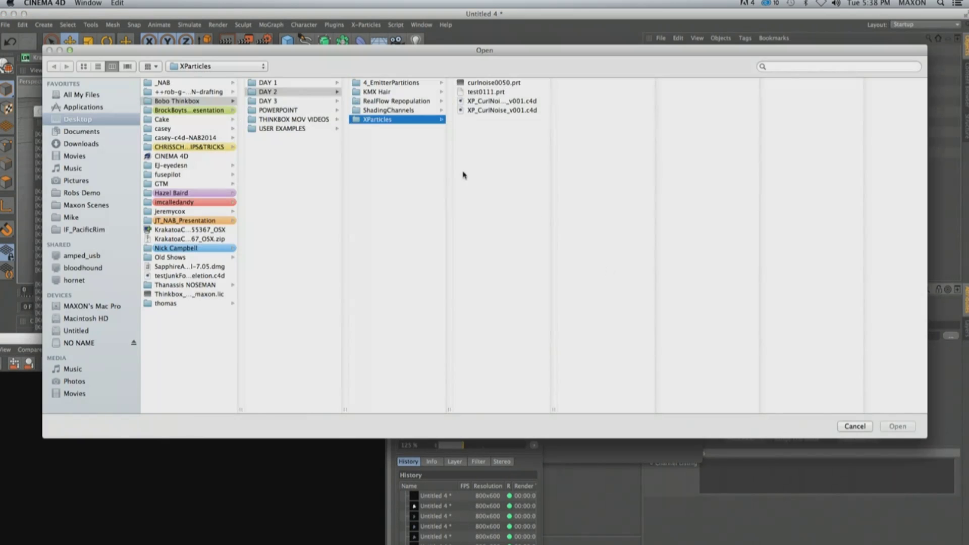
click(484, 92)
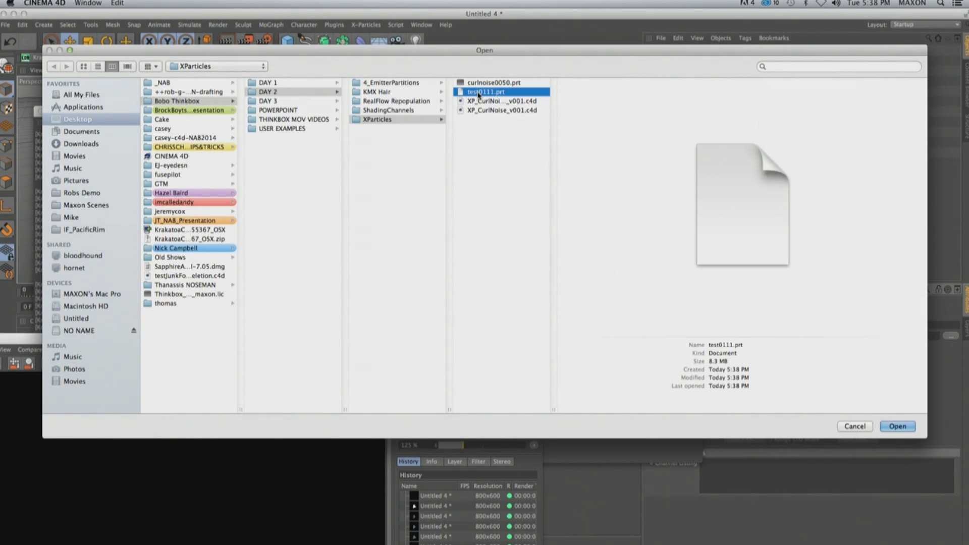
double_click(484, 93)
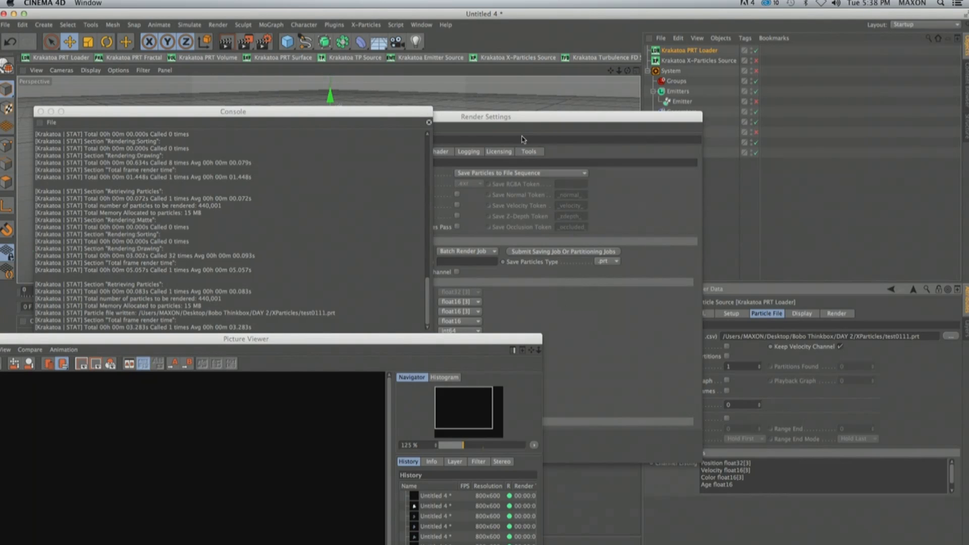
Close the Render Settings and Console and move the Picture Viewer aside to examine the loaded particles in the viewport.
drag(525, 118, 429, 166)
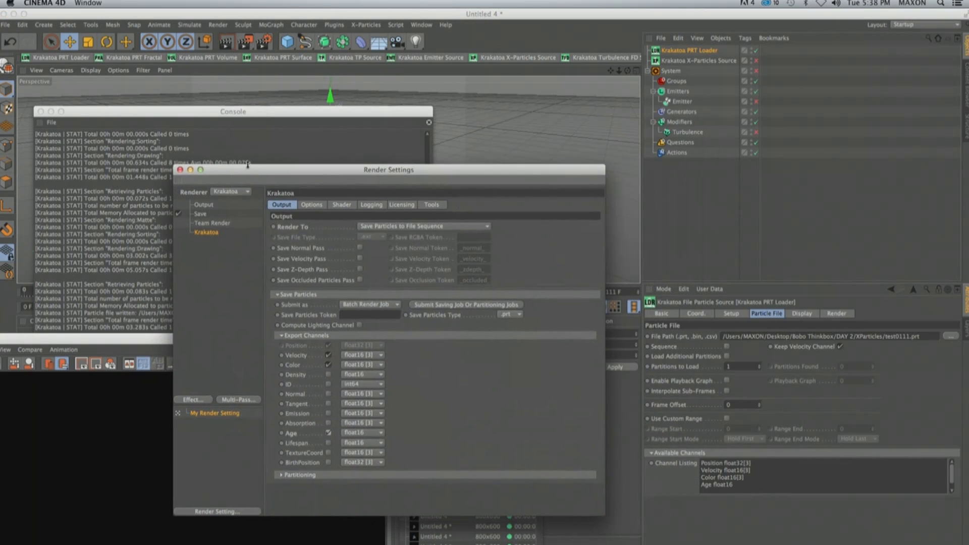
click(181, 170)
click(40, 111)
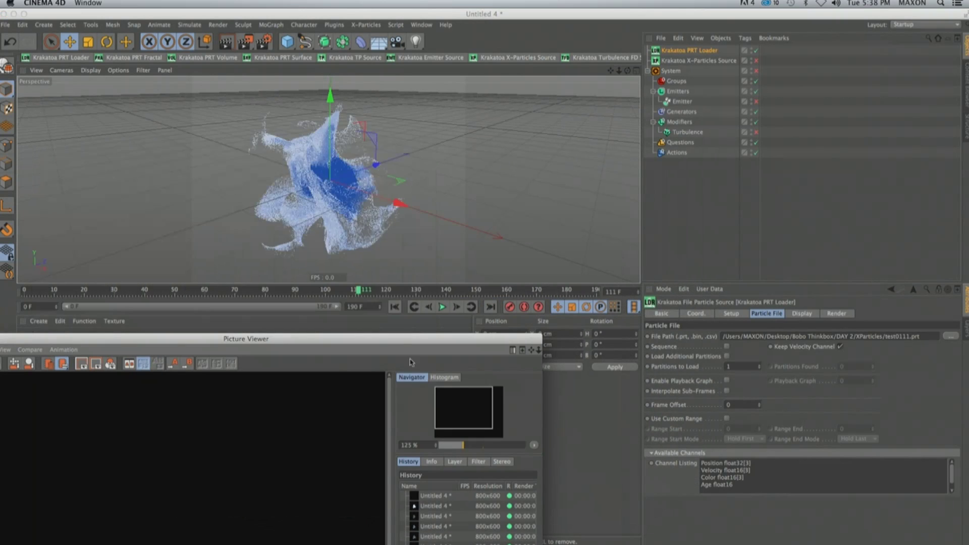
drag(468, 348, 658, 443)
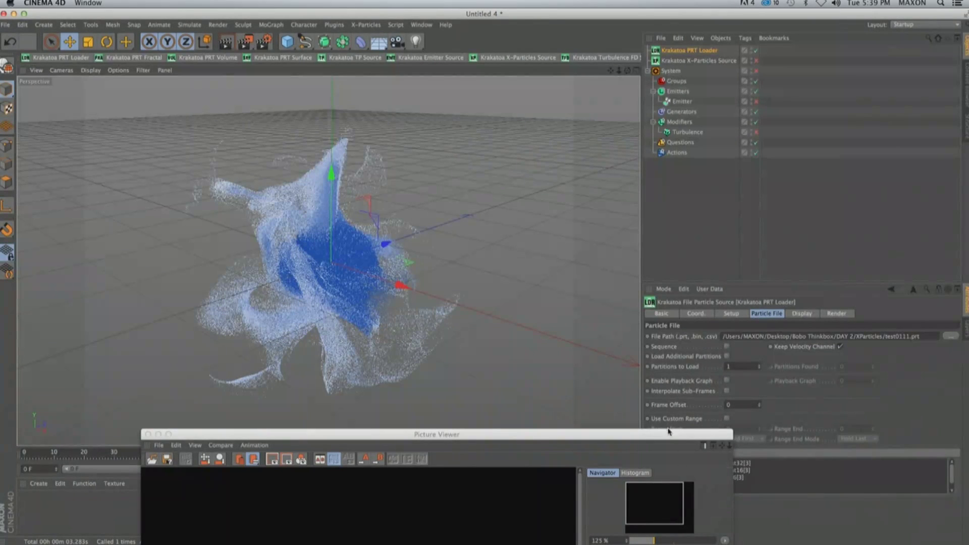
drag(669, 432, 528, 452)
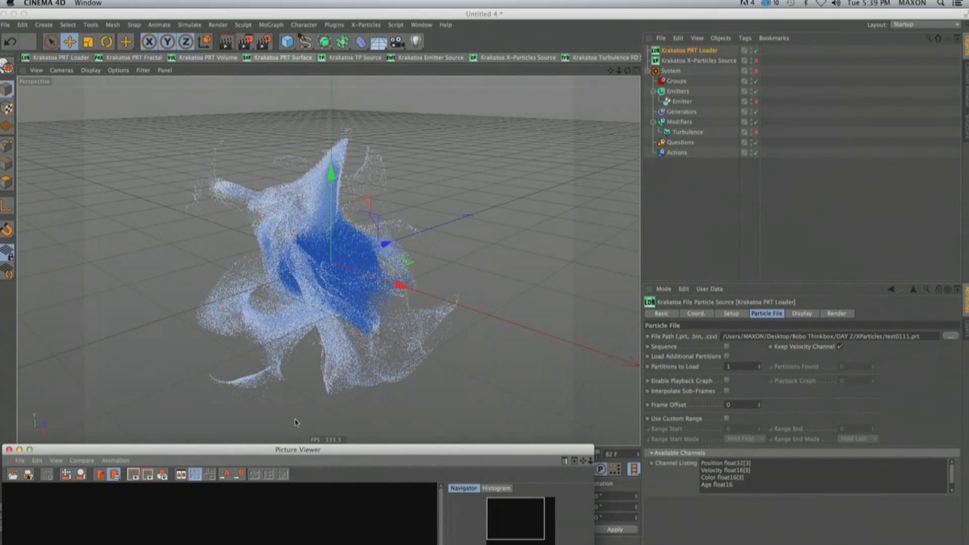
Set Krakatoa's Render To output to Viewer and render the PRT Loader particles at the current frame in the Picture Viewer.
click(264, 42)
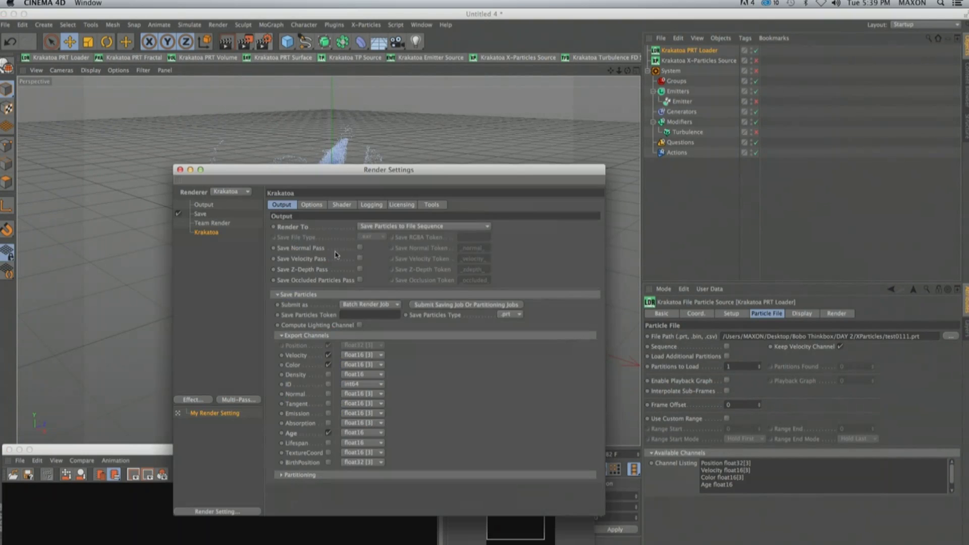
click(389, 228)
click(385, 235)
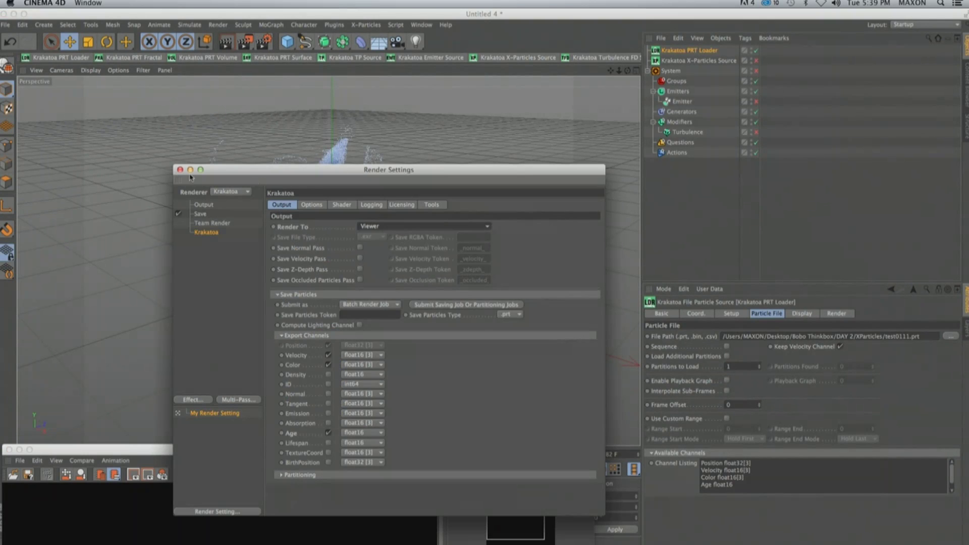
click(313, 205)
drag(403, 174, 542, 324)
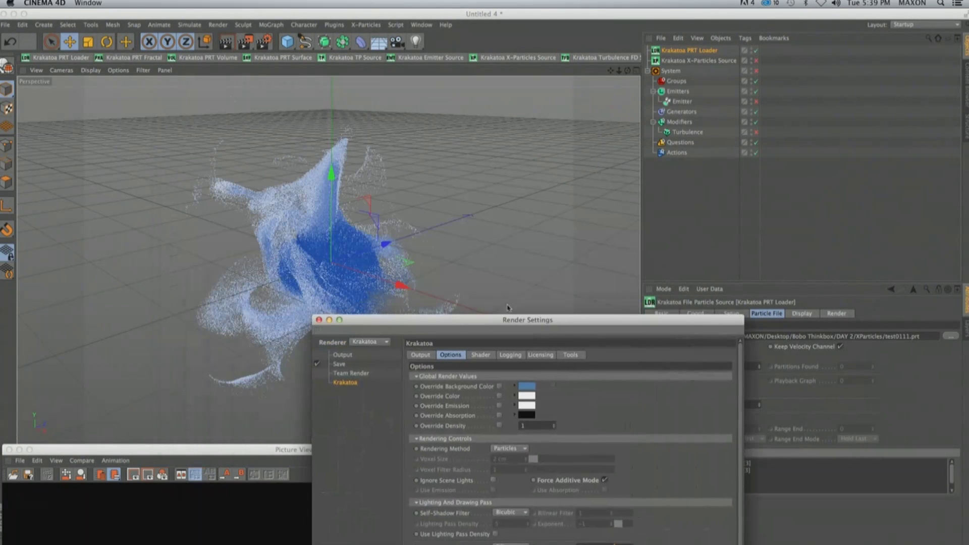
click(245, 42)
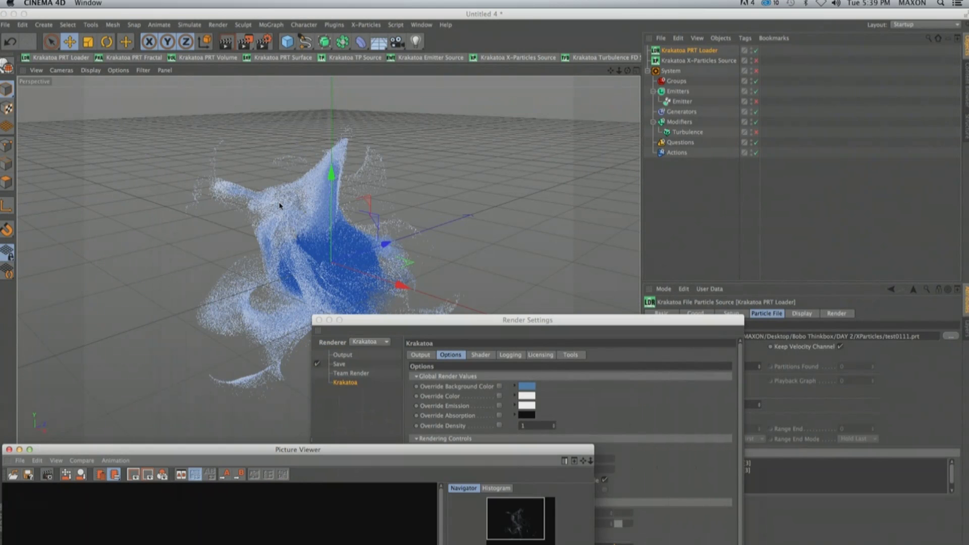
drag(343, 450, 556, 97)
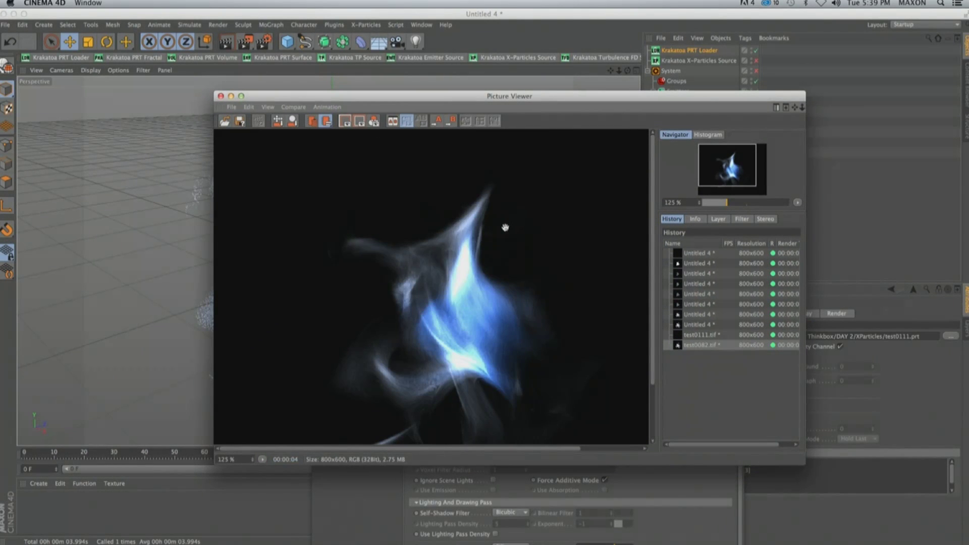
Compare the Console's retrieval and total render times for the PRT Loader render with the earlier renders.
click(396, 25)
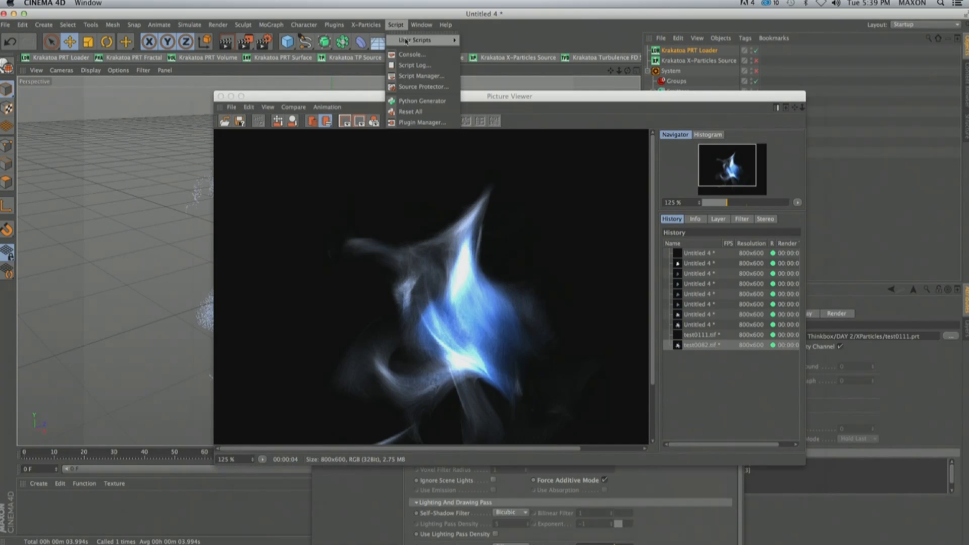
click(413, 55)
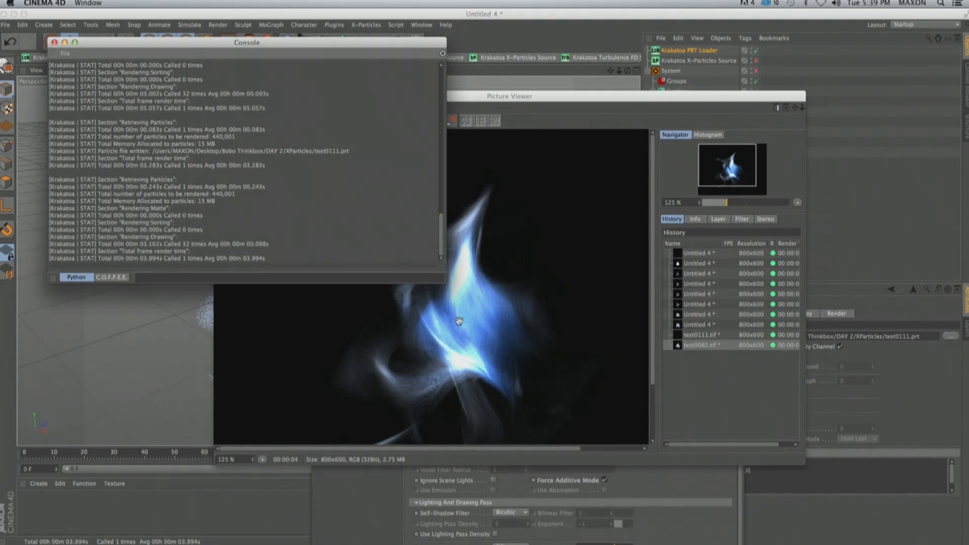
click(515, 320)
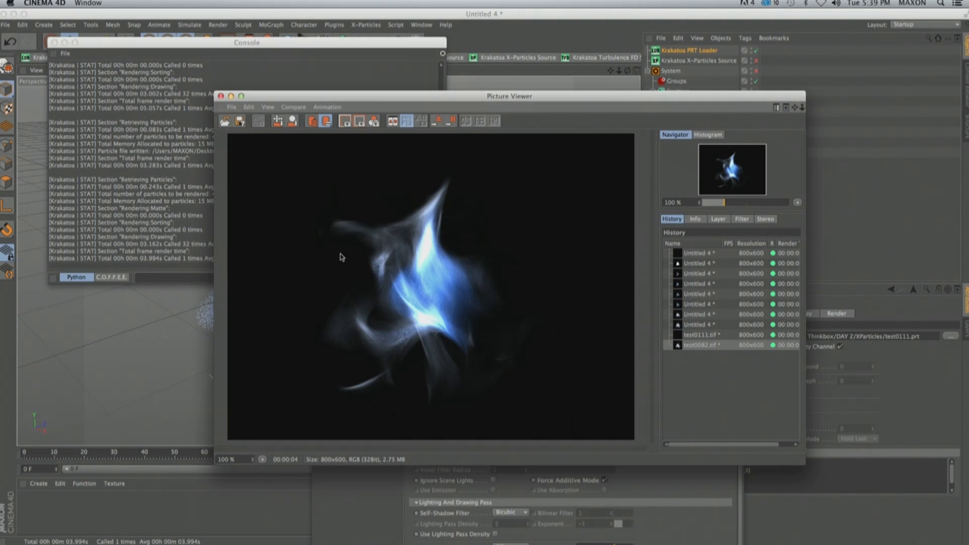
click(155, 199)
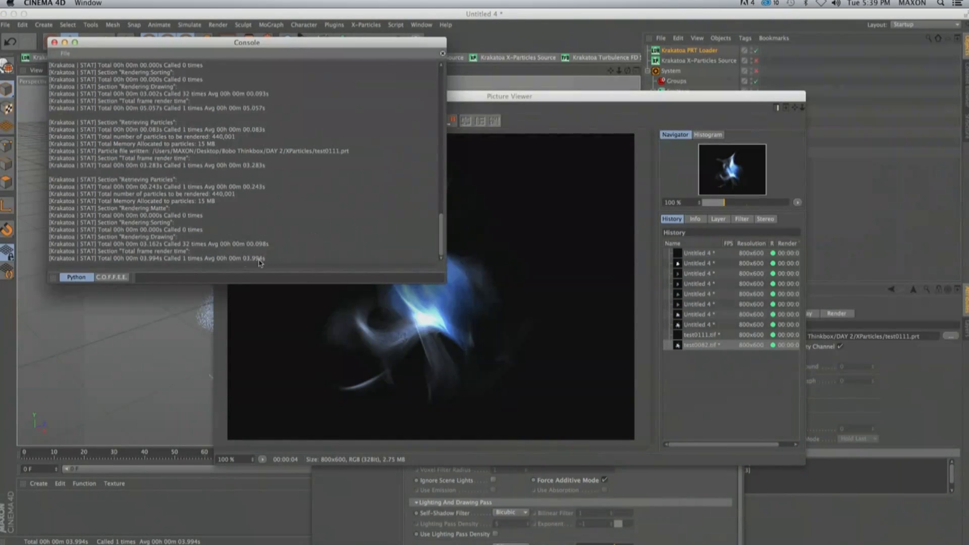
scroll(298, 242, up, 5)
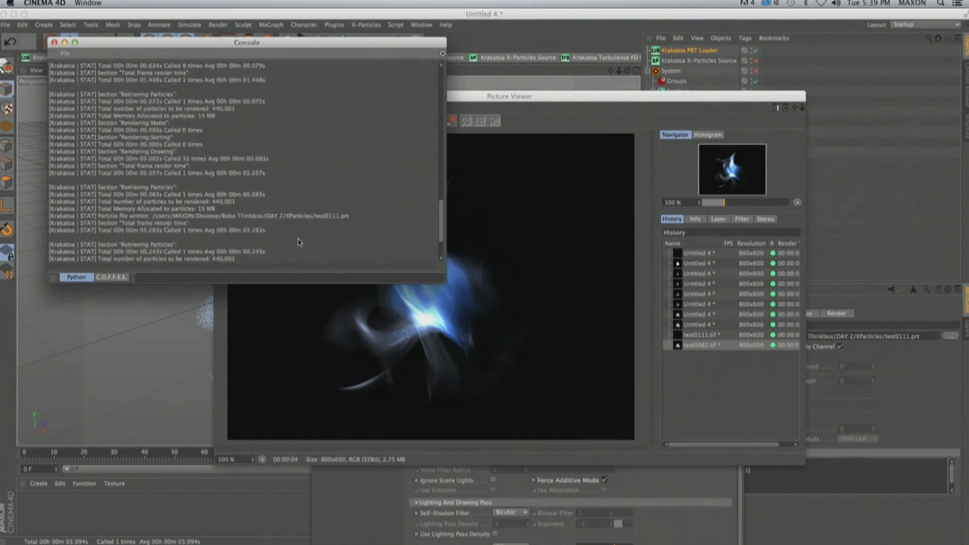
scroll(296, 214, up, 5)
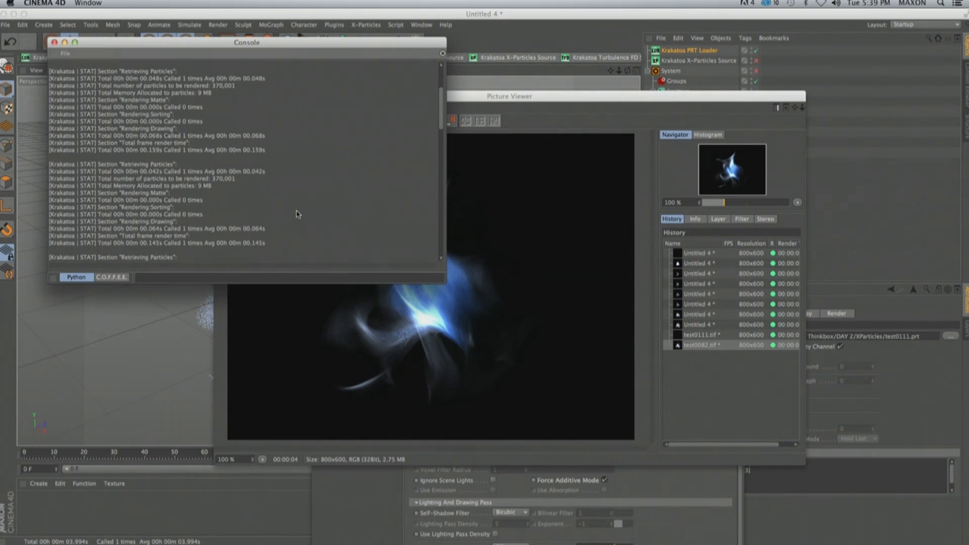
scroll(297, 209, down, 10)
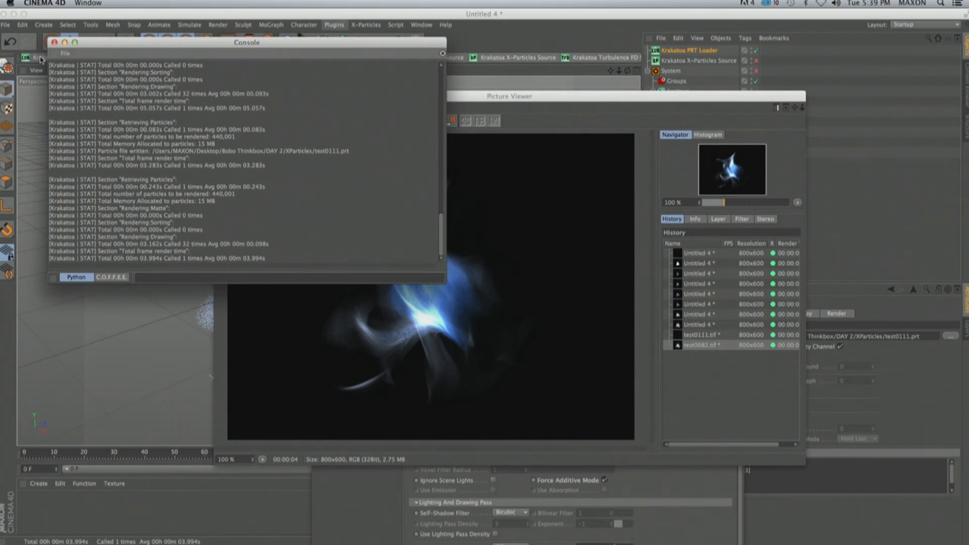
click(54, 42)
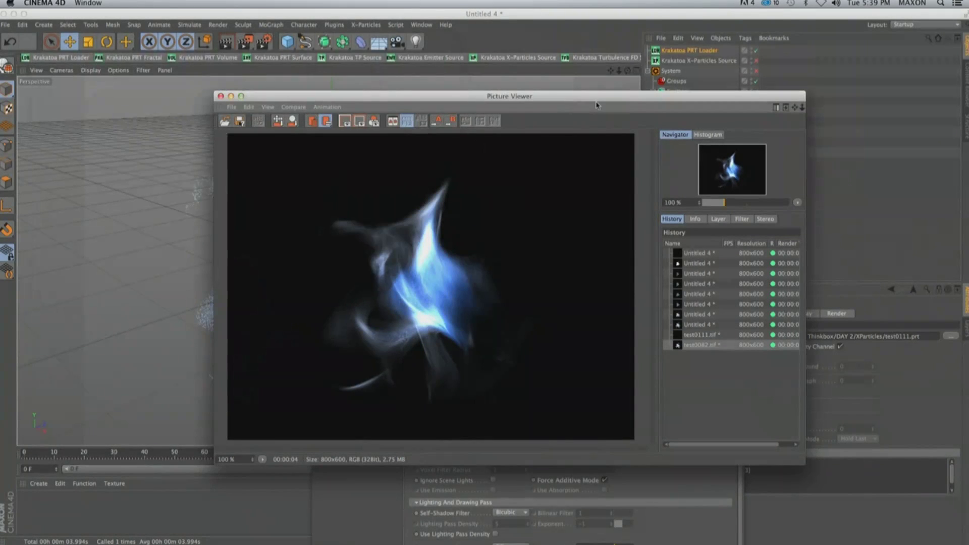
Close the Picture Viewer and set the PRT Loader's Viewport Display Mode to Display Velocities.
drag(596, 105, 467, 120)
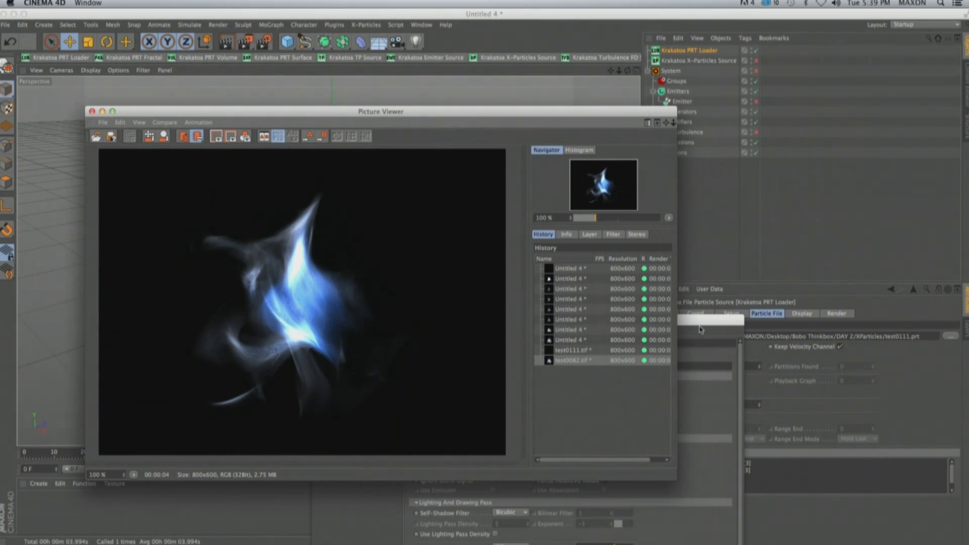
key(super+b)
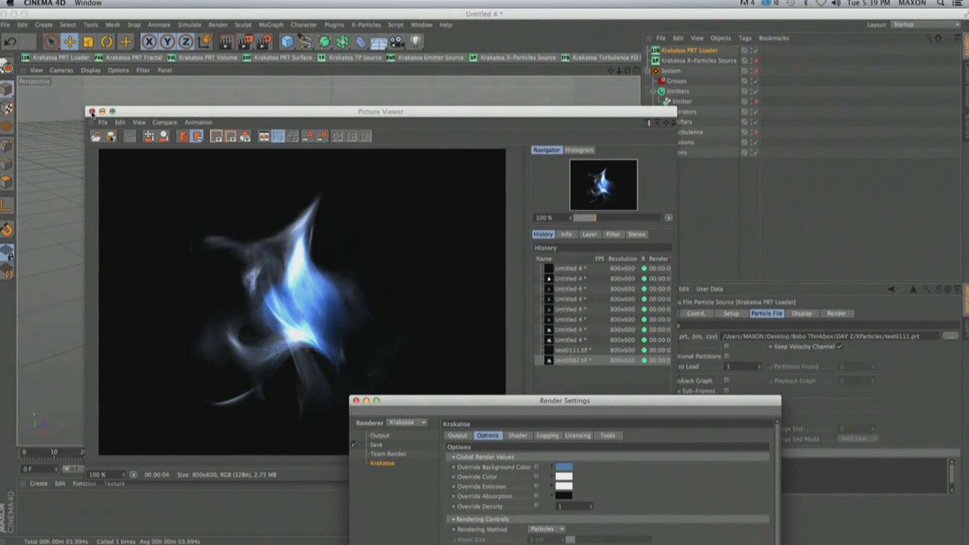
click(92, 112)
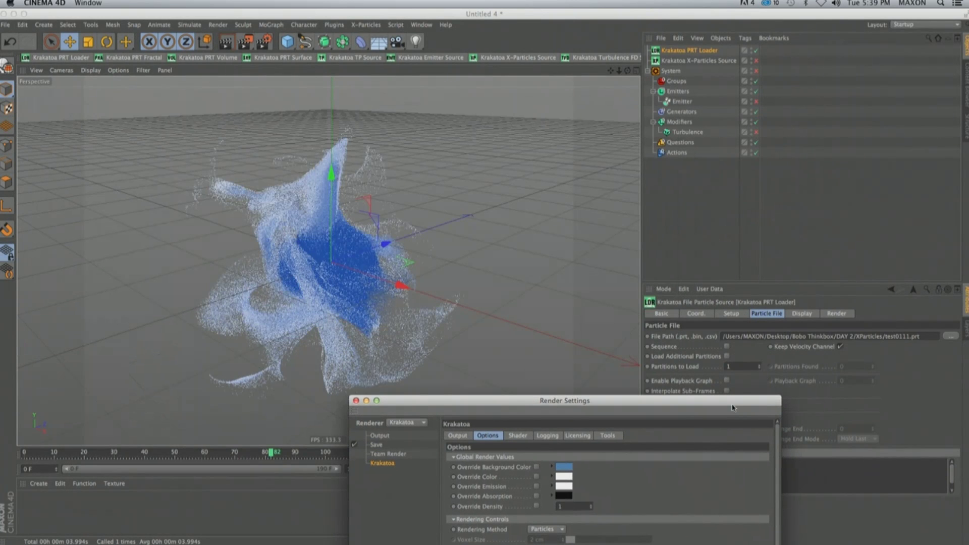
drag(455, 400, 199, 440)
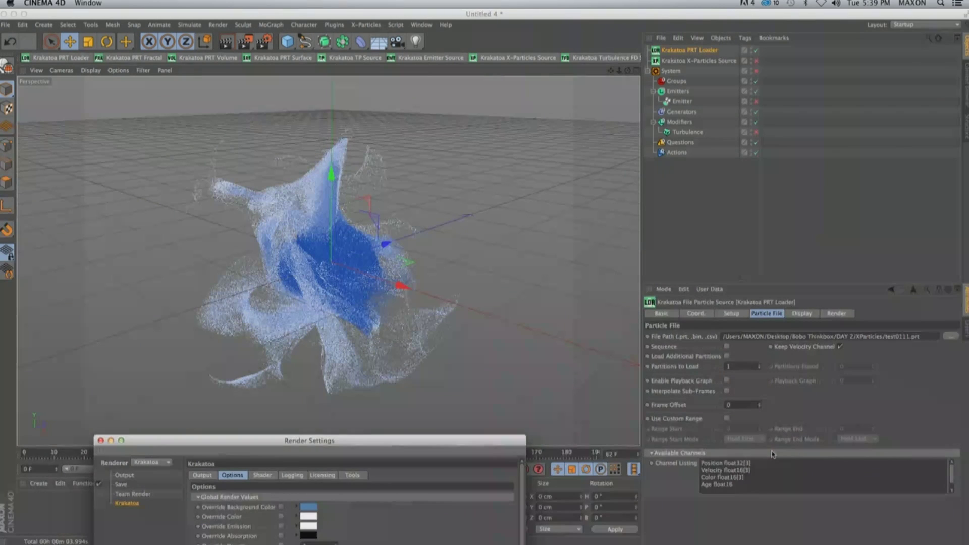
click(801, 315)
click(748, 467)
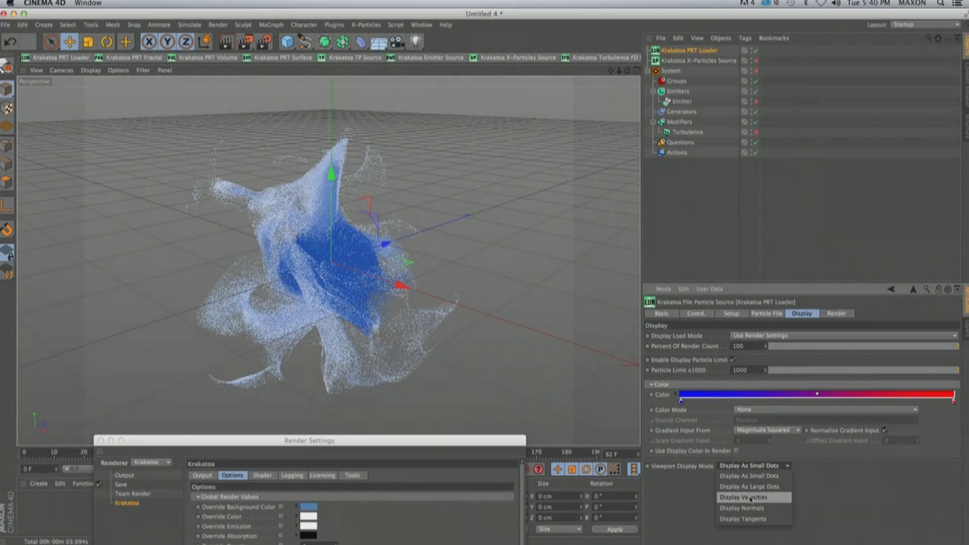
click(751, 501)
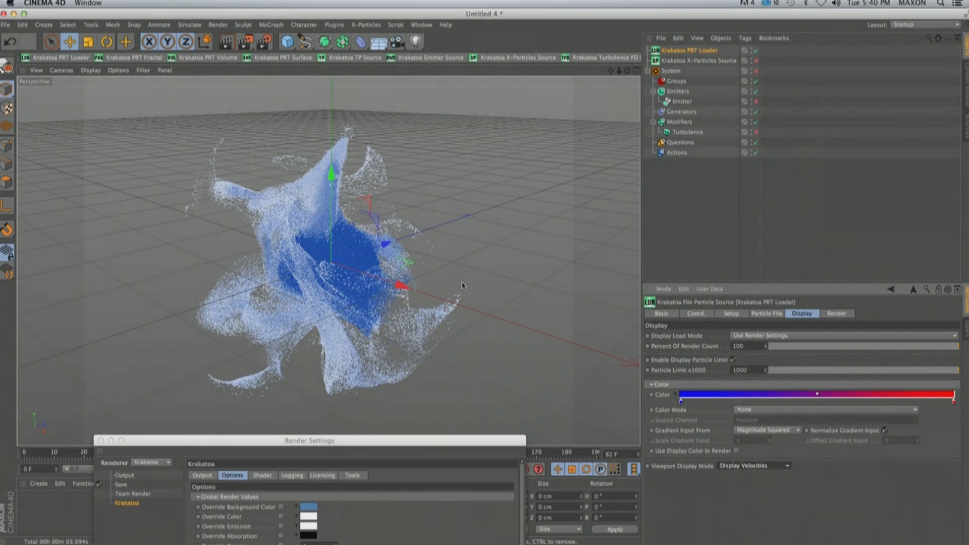
Try Velocity and Age as the PRT Loader's display Color Mode to compare how the particles are colored.
click(758, 411)
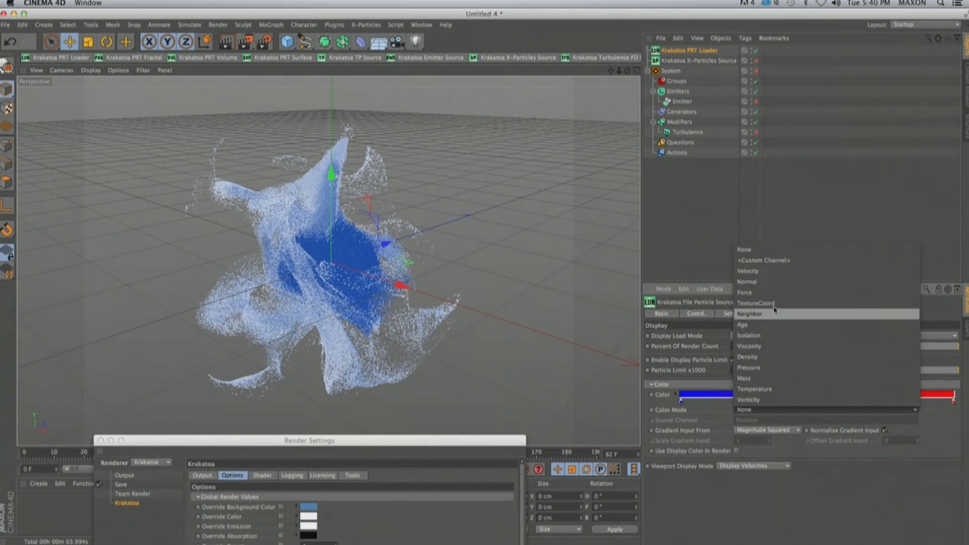
click(715, 316)
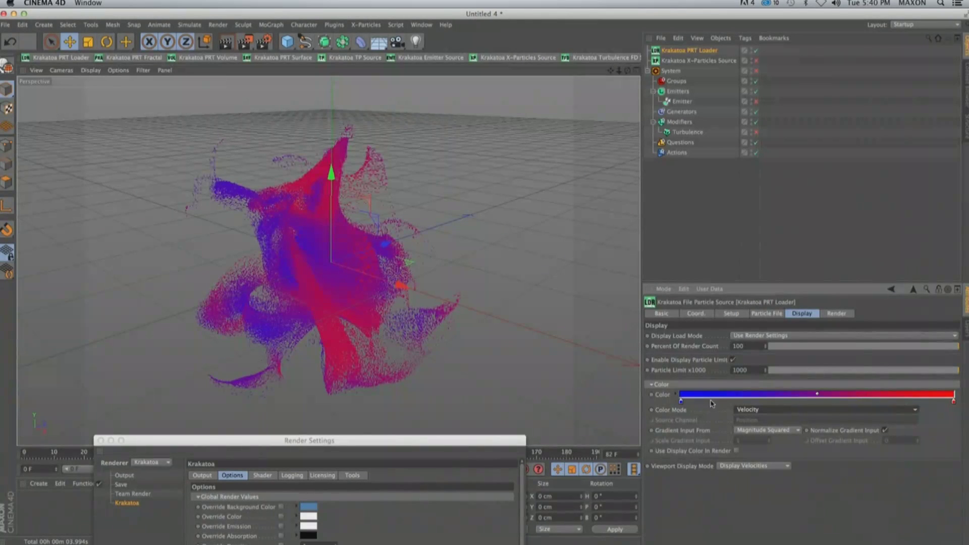
click(763, 410)
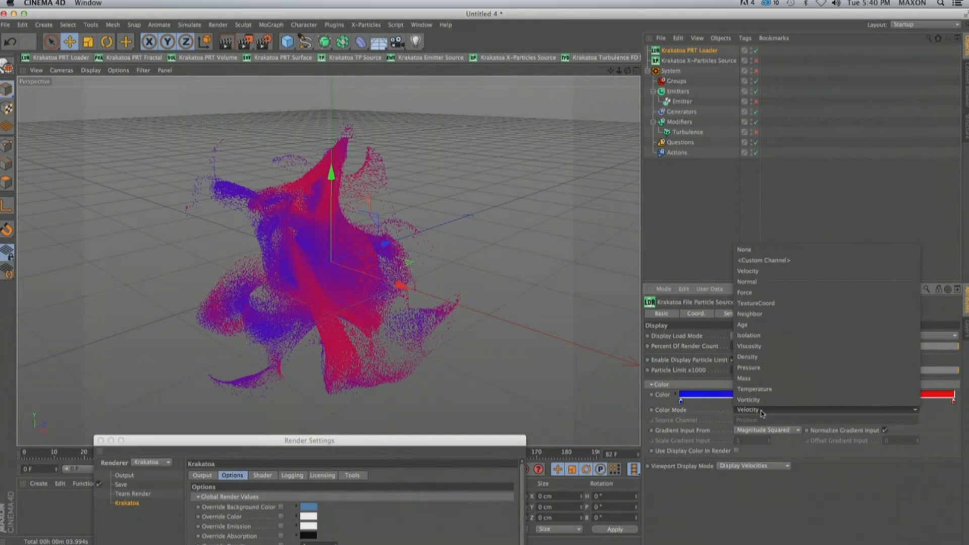
click(762, 325)
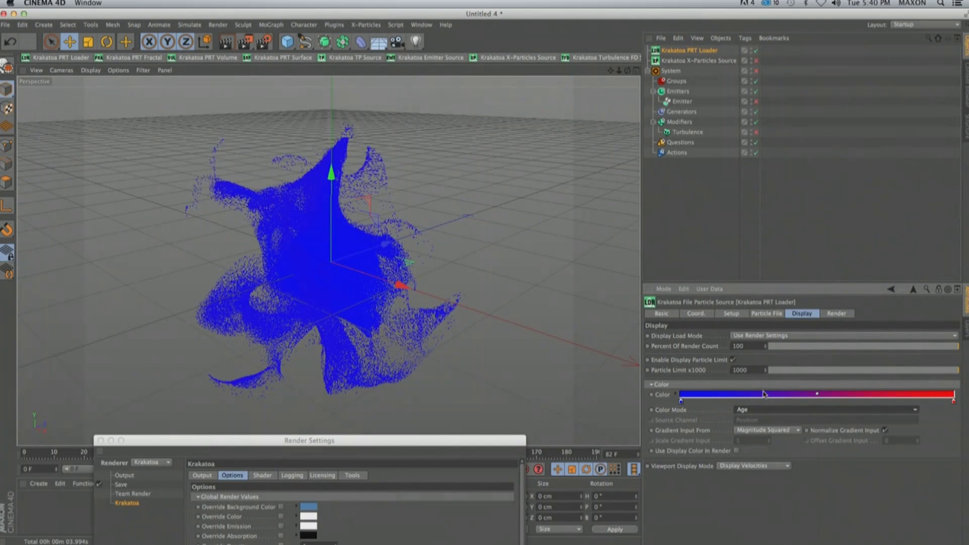
click(764, 410)
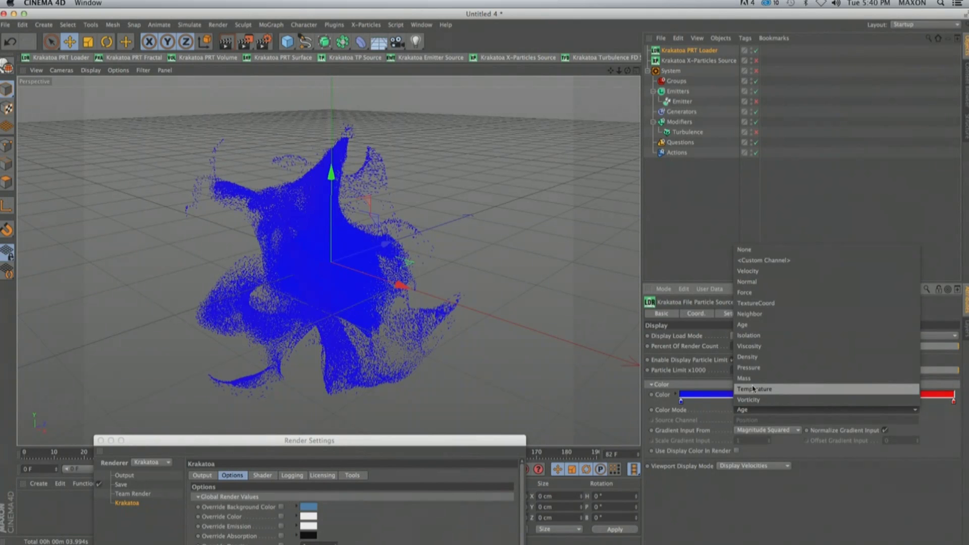
click(814, 474)
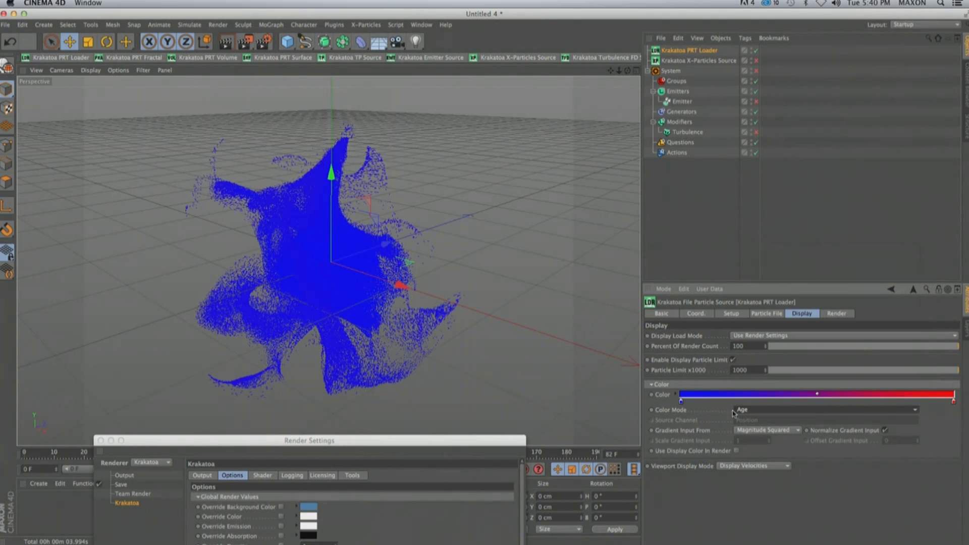
Set the PRT Loader's Color Mode to Velocity and enable Use Display Color In Render.
click(771, 410)
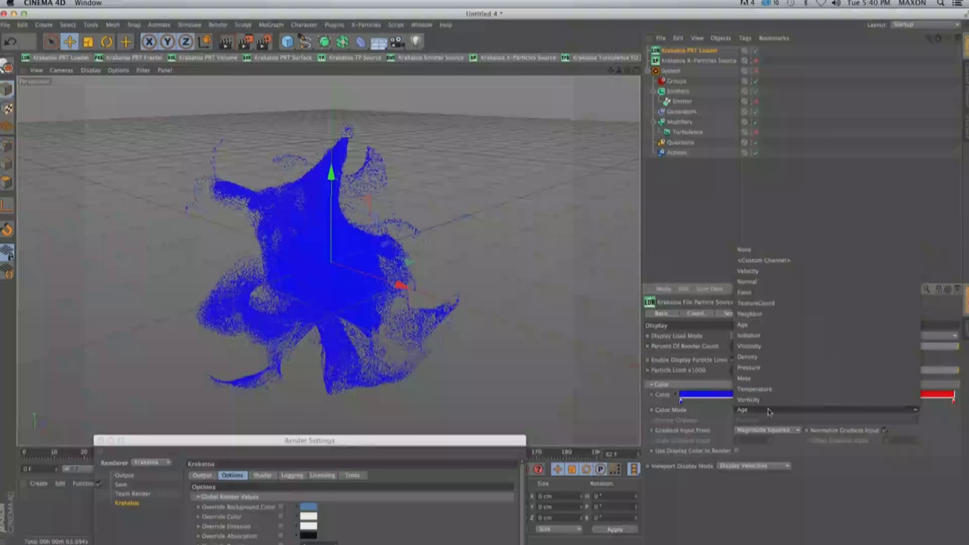
click(772, 272)
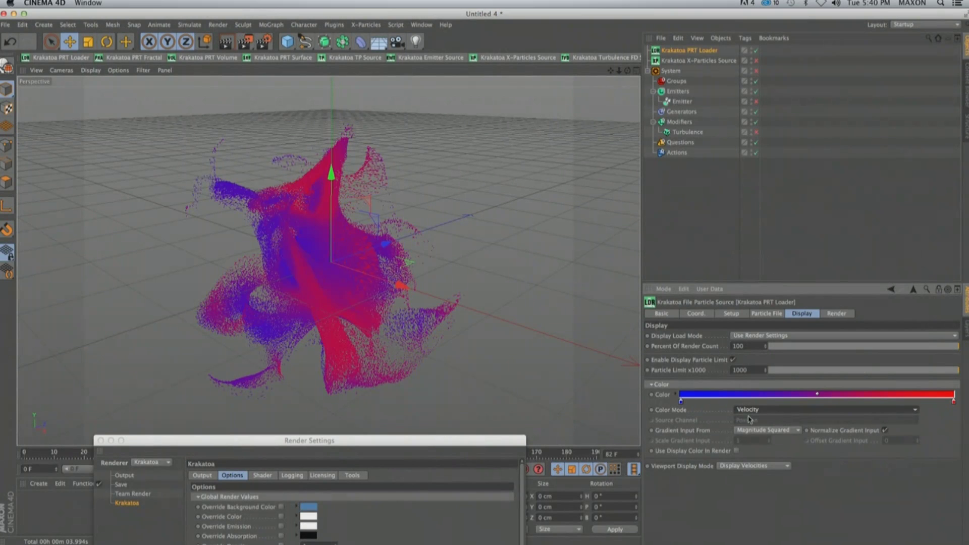
click(737, 450)
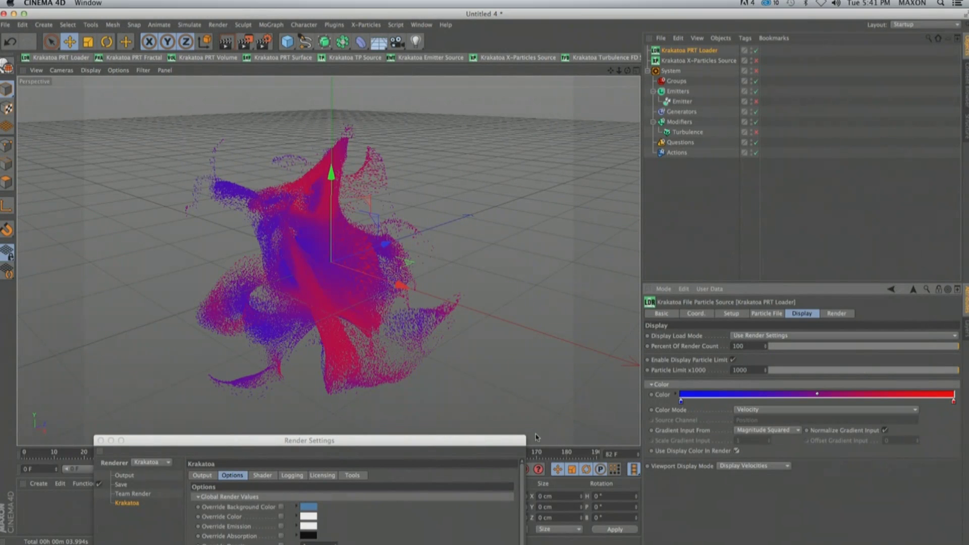
Render the velocity-colored particles in the Picture Viewer, overwriting test0082.tif, and close the viewer.
click(245, 41)
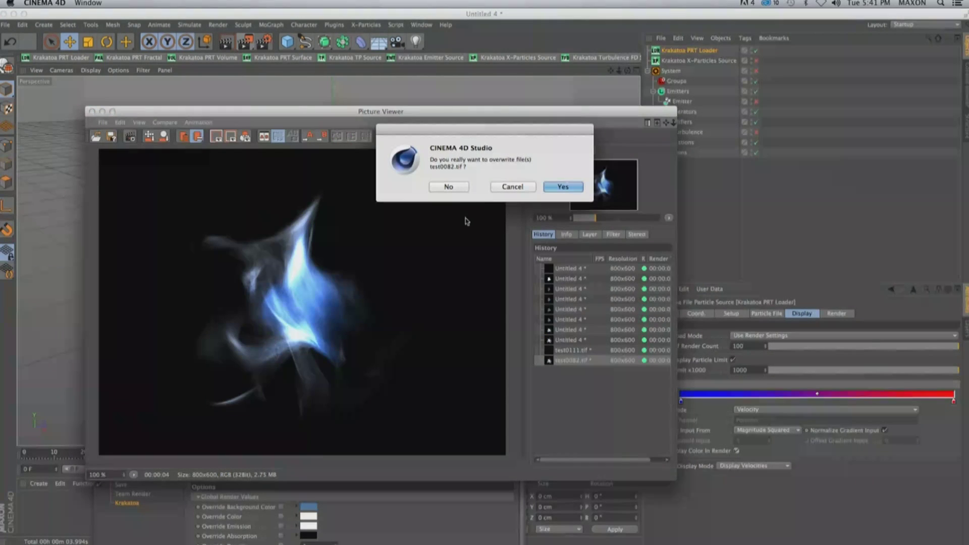
click(575, 188)
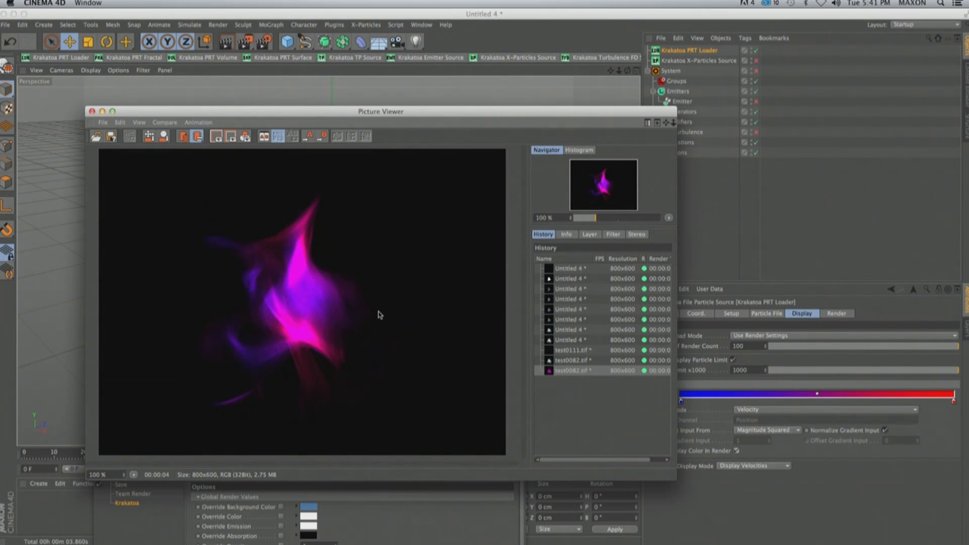
click(93, 111)
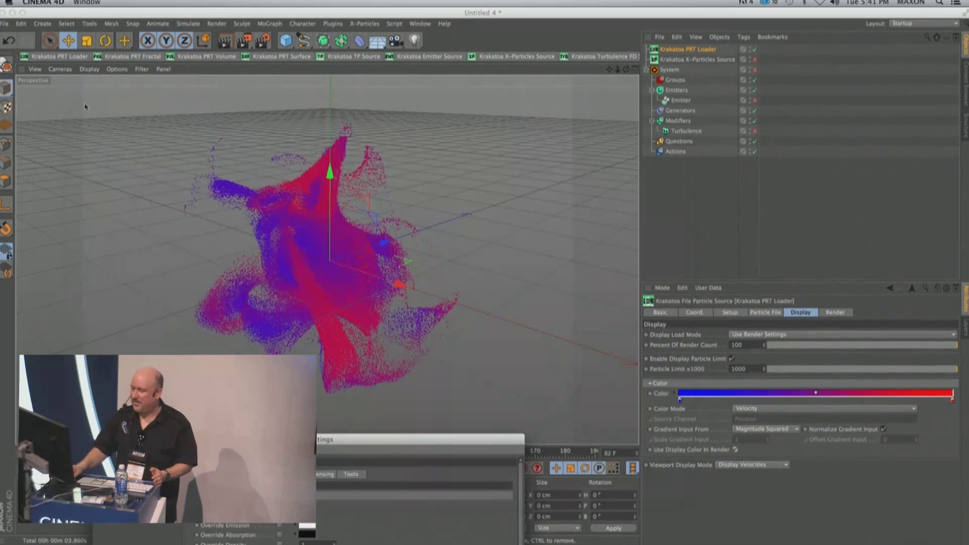
Close the Untitled 4 project without saving and open the recent file NAB_Emitter_Partitioning_v001.c4d.
click(4, 24)
click(31, 85)
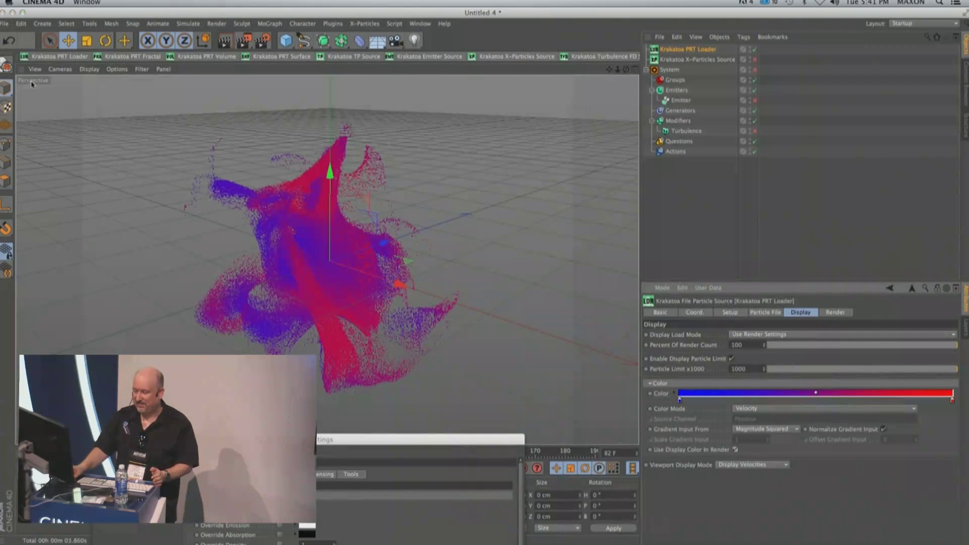
click(455, 189)
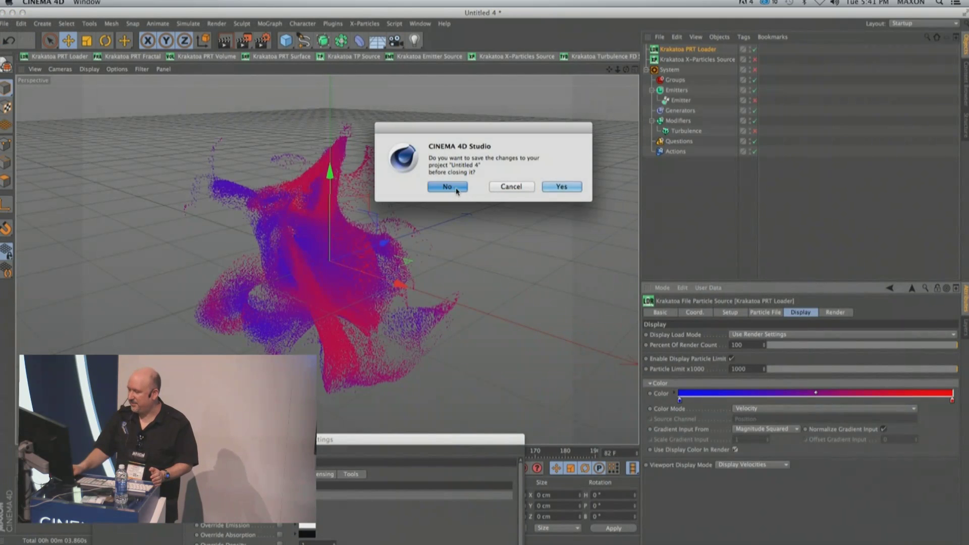
click(3, 24)
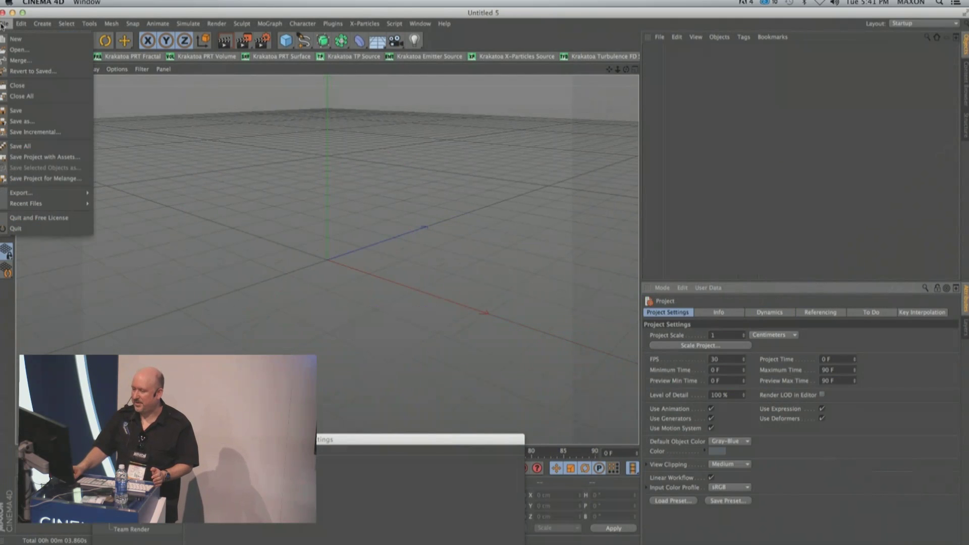
mouse_move(54, 204)
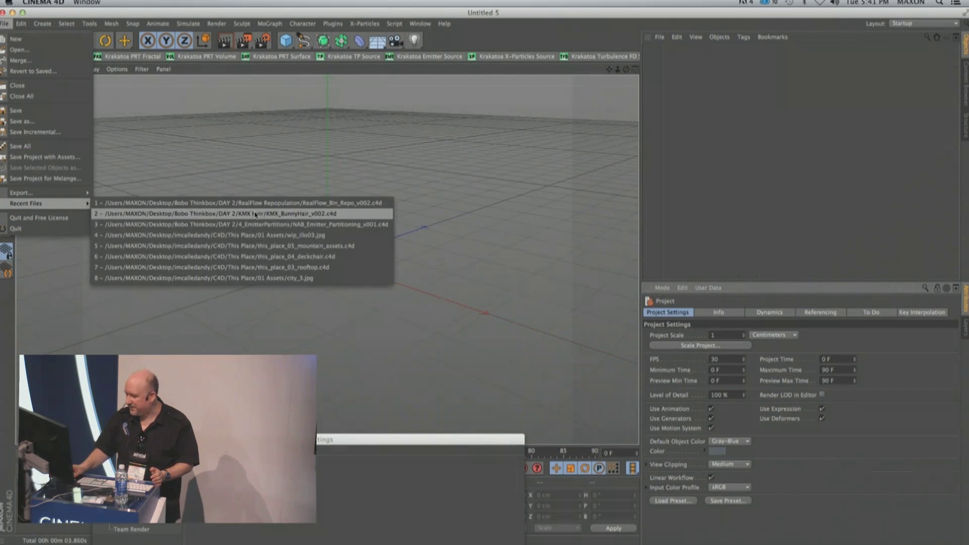
click(363, 225)
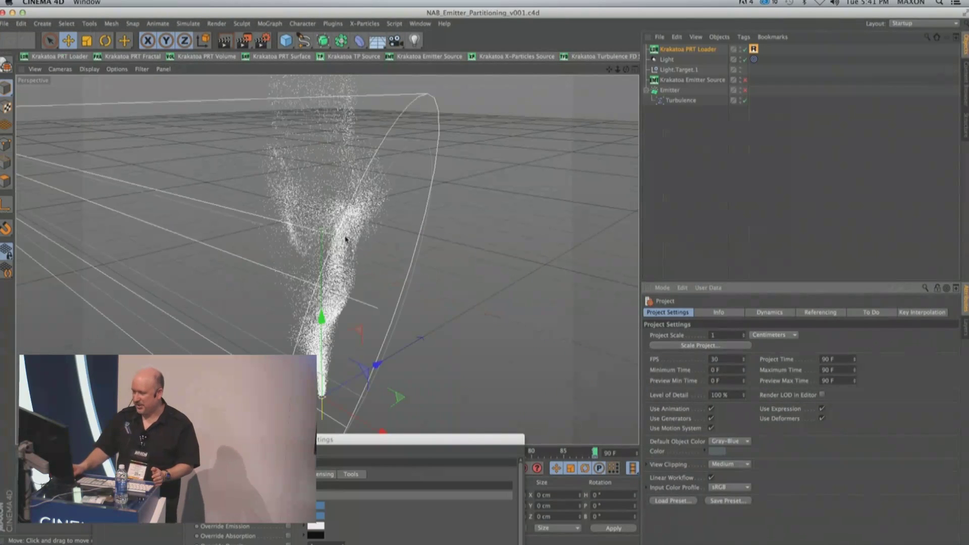
Enable the Krakatoa Emitter Source and the Emitter, disable the Krakatoa PRT Loader, and close the Render Settings.
drag(475, 439, 799, 267)
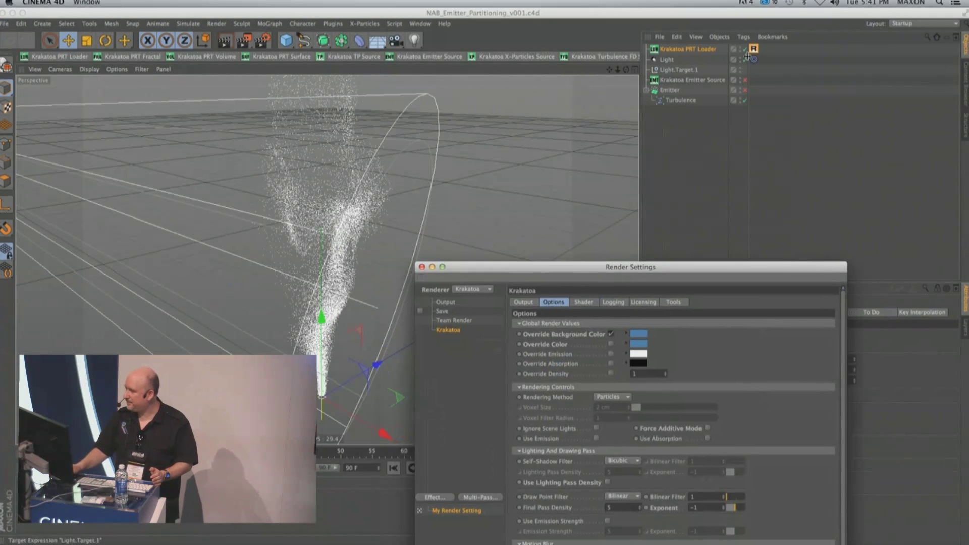
click(745, 80)
click(745, 90)
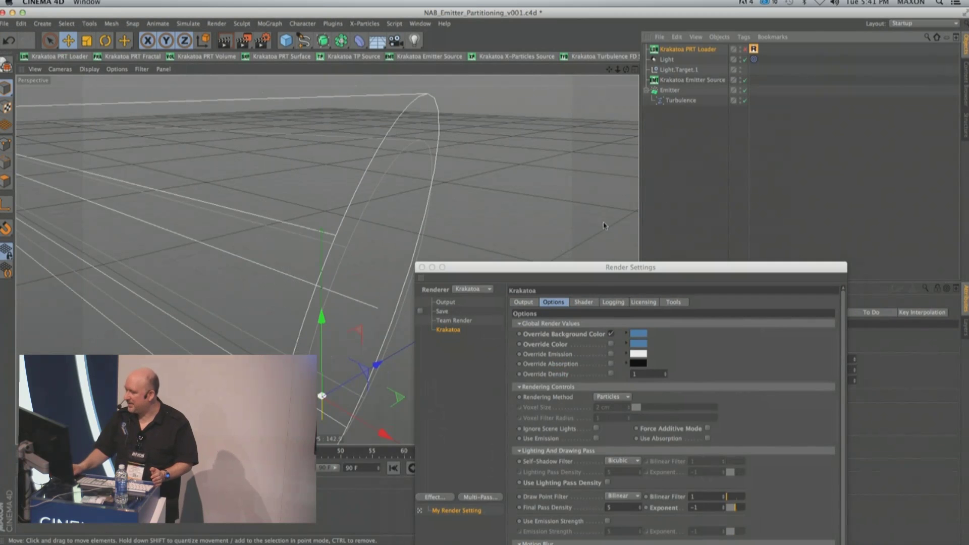
click(422, 267)
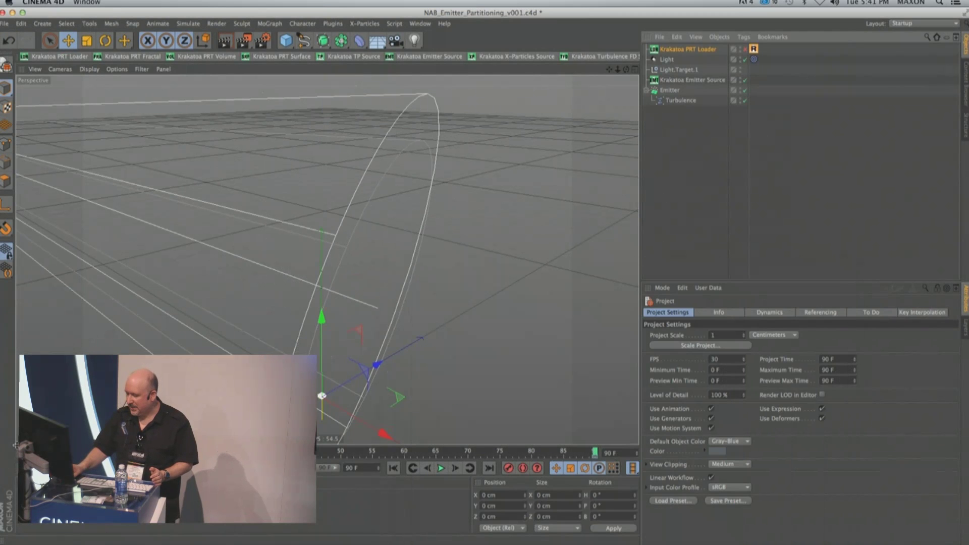
Play the Emitter's particle animation, scrub back one frame, and scrub forward from the beginning to frame 53.
click(441, 468)
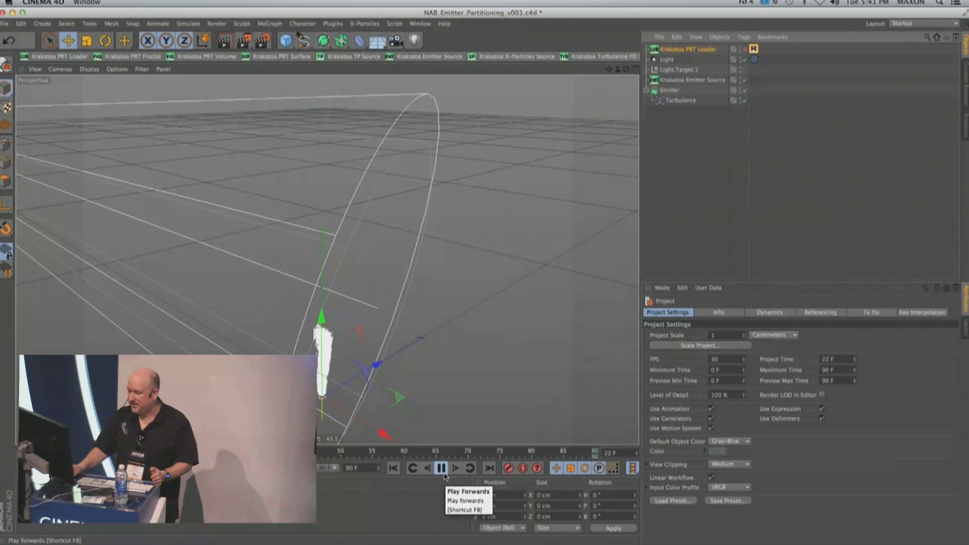
click(441, 469)
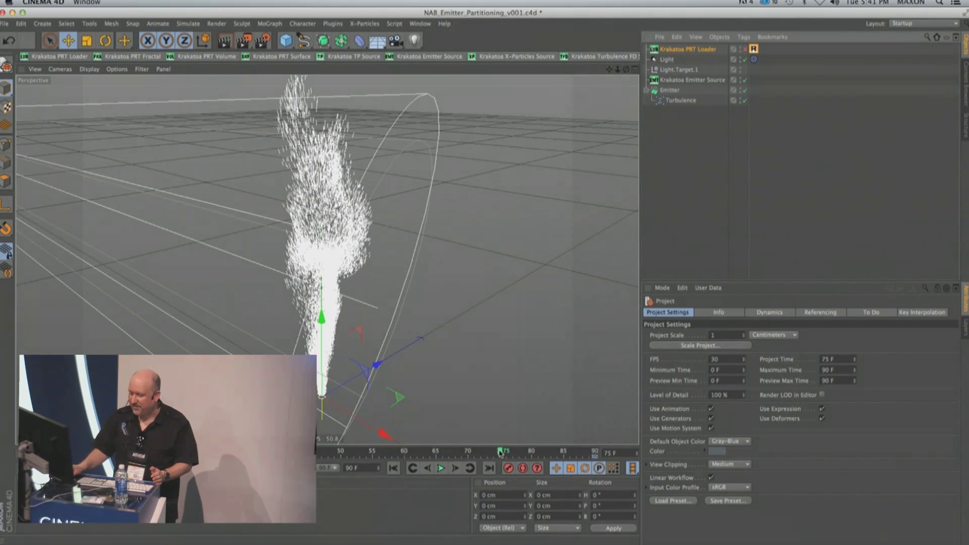
drag(498, 452, 495, 452)
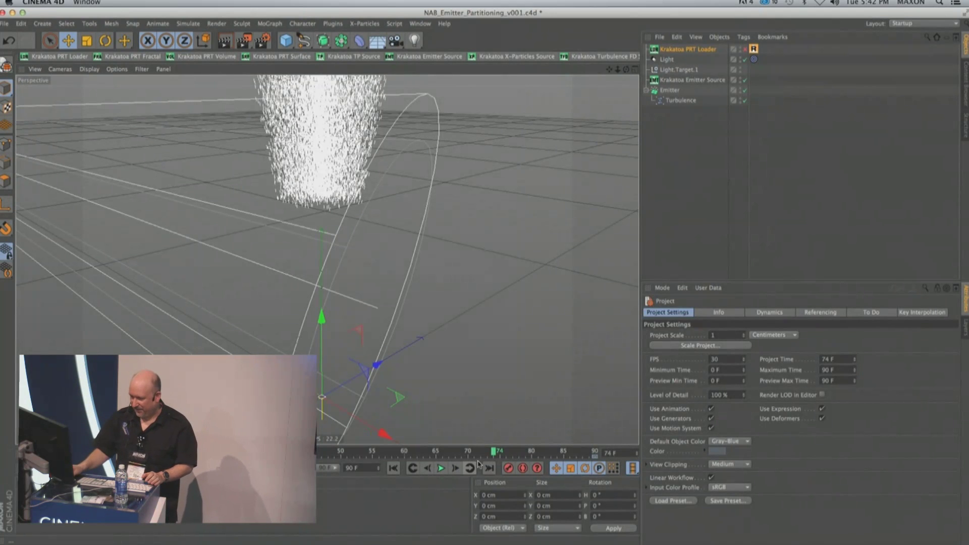
click(229, 456)
drag(230, 456, 360, 457)
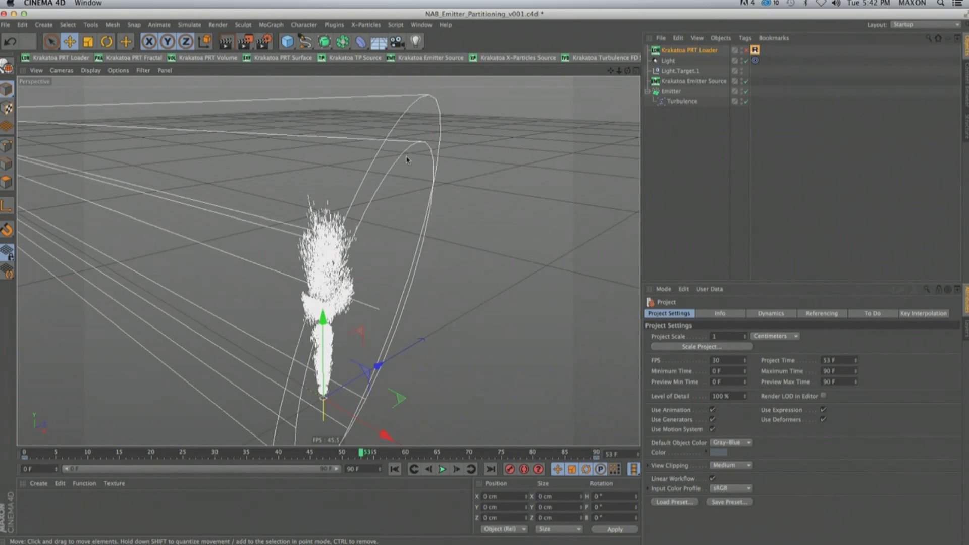
Disable the Krakatoa Emitter Source and Emitter, enable the PRT Loader, and scrub its cached particles to frame 72.
click(746, 81)
click(746, 91)
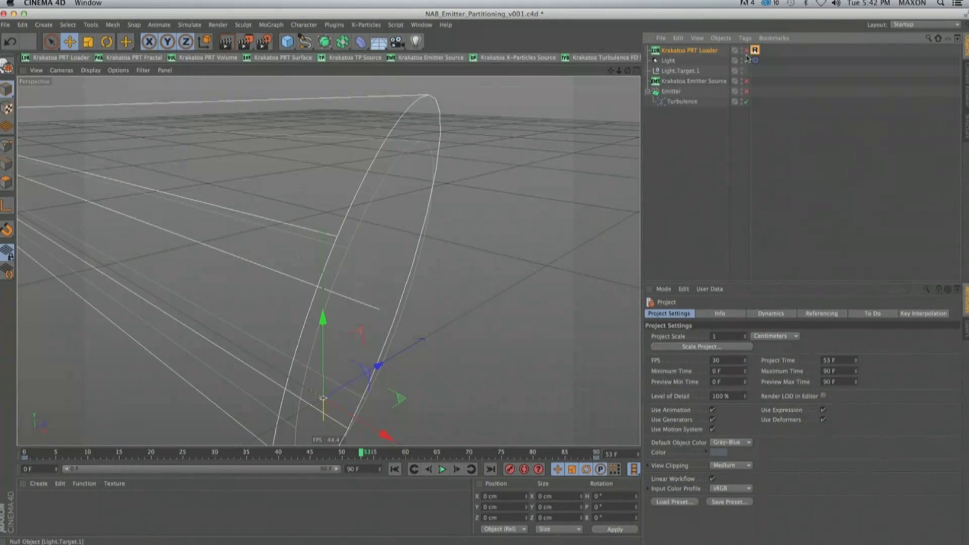
click(746, 50)
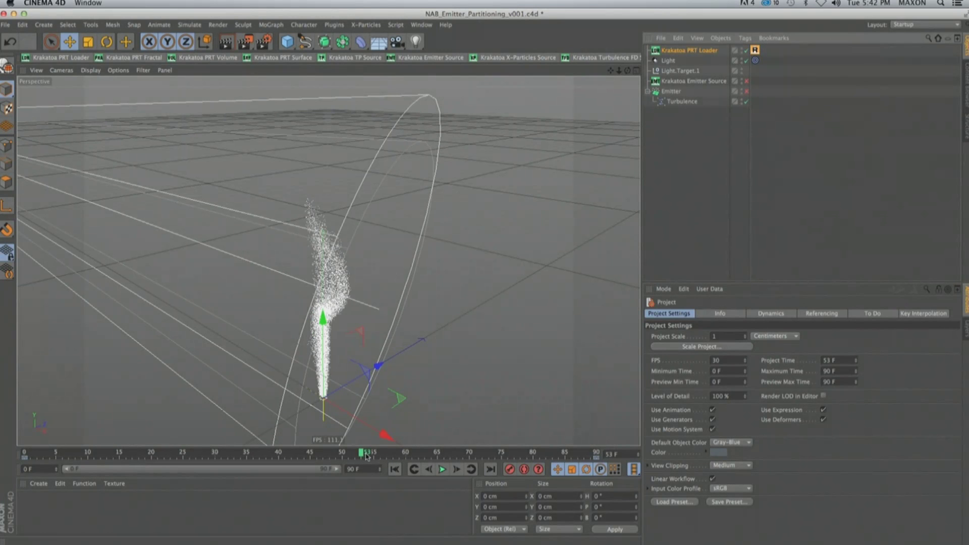
drag(367, 455, 484, 448)
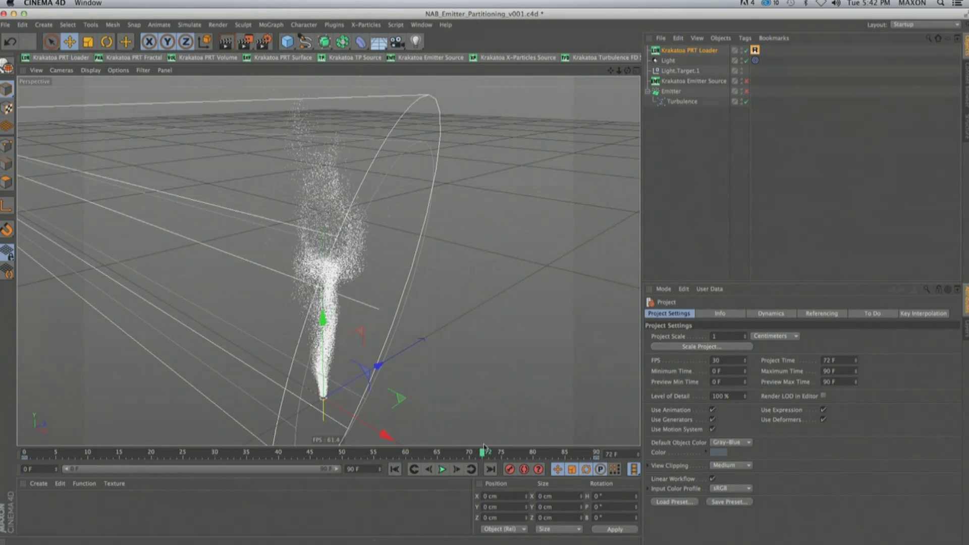
Set the Krakatoa PRT Loader's Viewport Display Mode to Display Velocities.
click(721, 51)
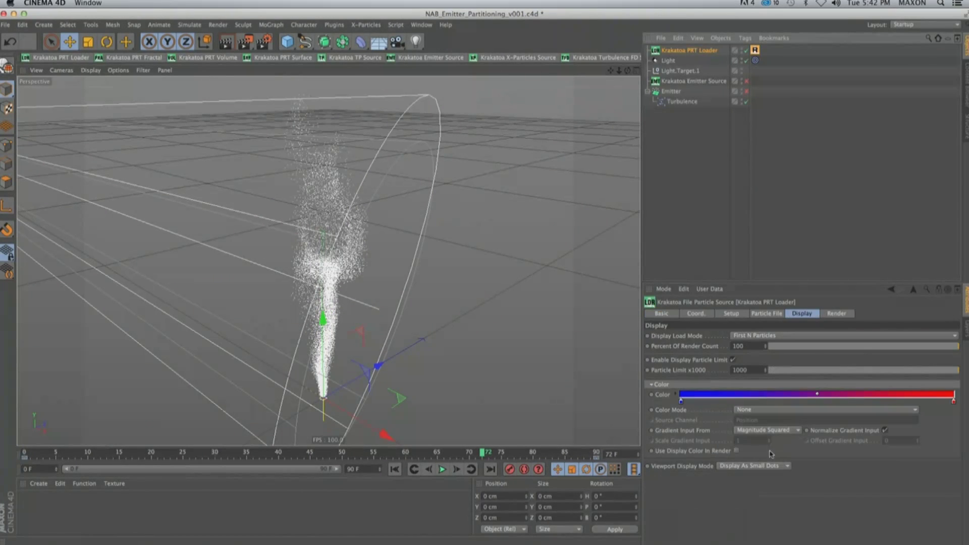
click(757, 467)
click(735, 502)
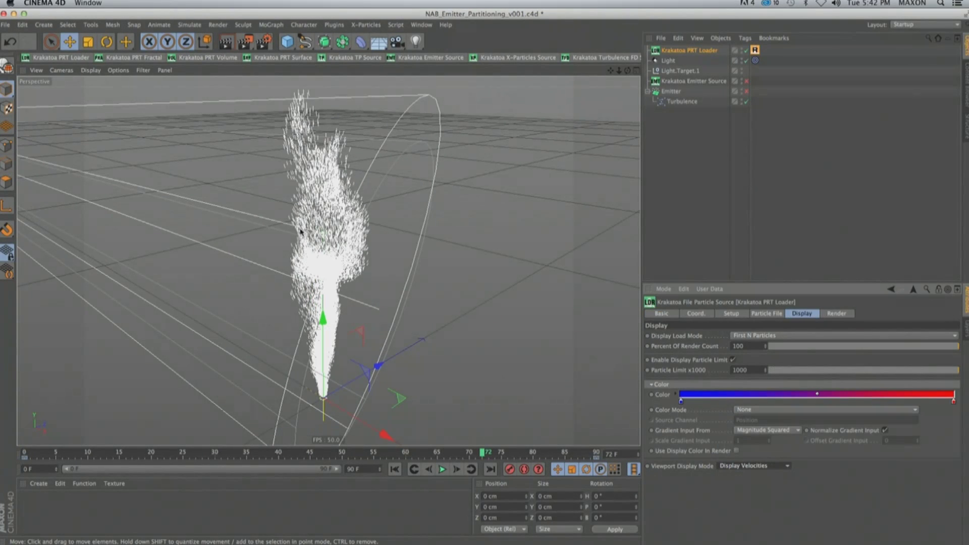
Try the Velocity Color Mode on the PRT Loader's particles and return it to None.
click(757, 409)
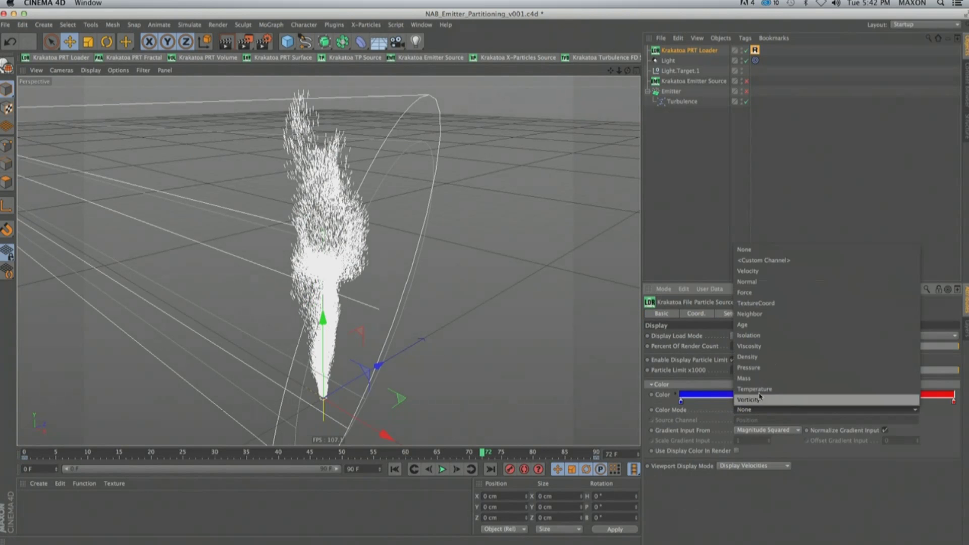
click(773, 273)
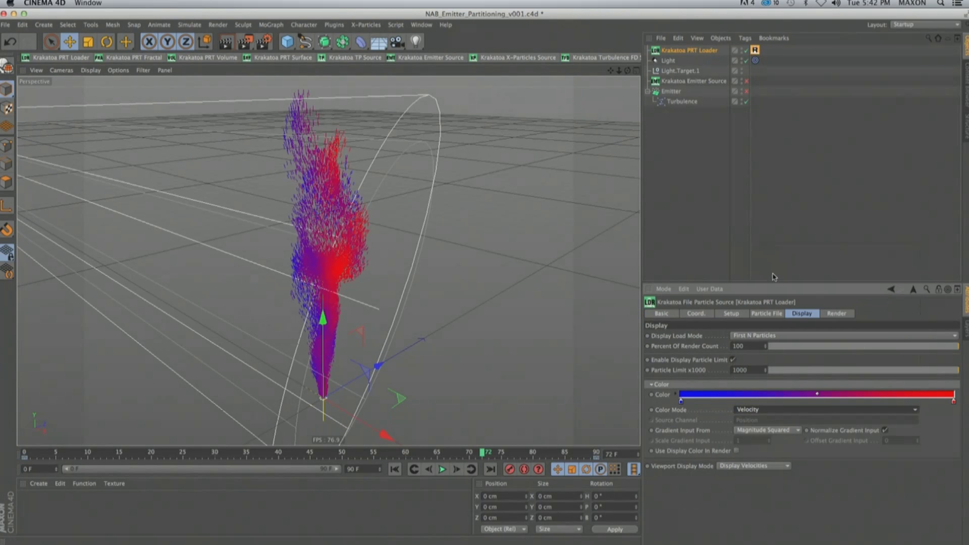
click(760, 410)
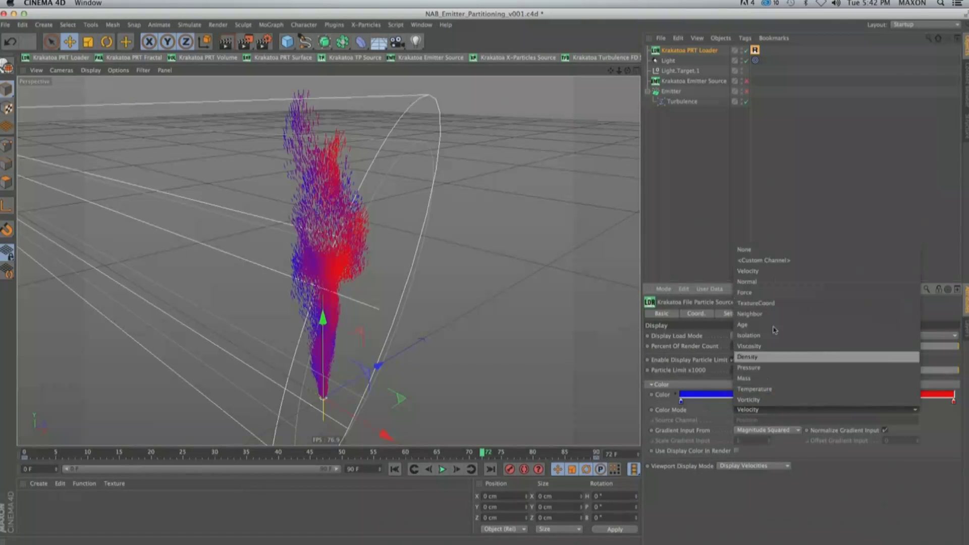
click(773, 261)
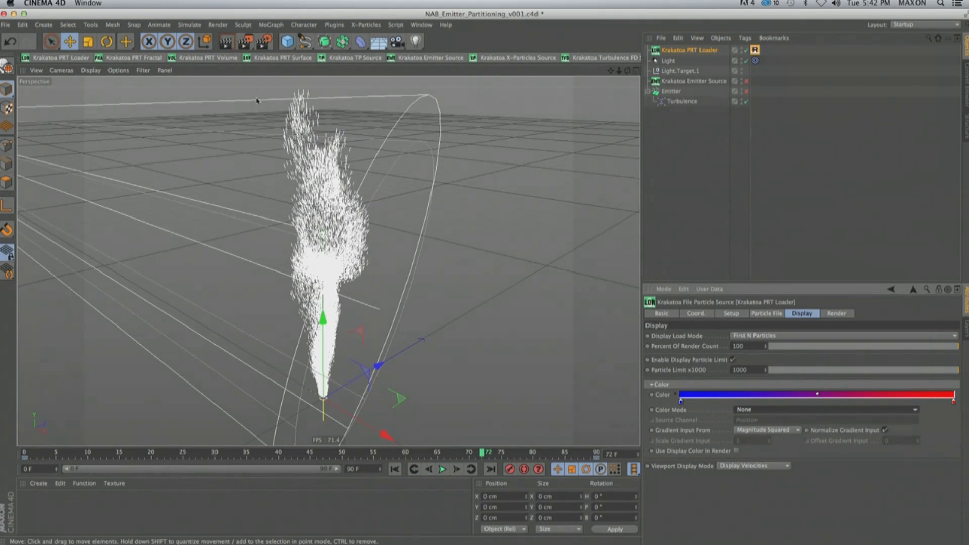
Render the loaded particles with Particle Repopulation enabled and again with it disabled on the PRT Loader's tag.
click(246, 45)
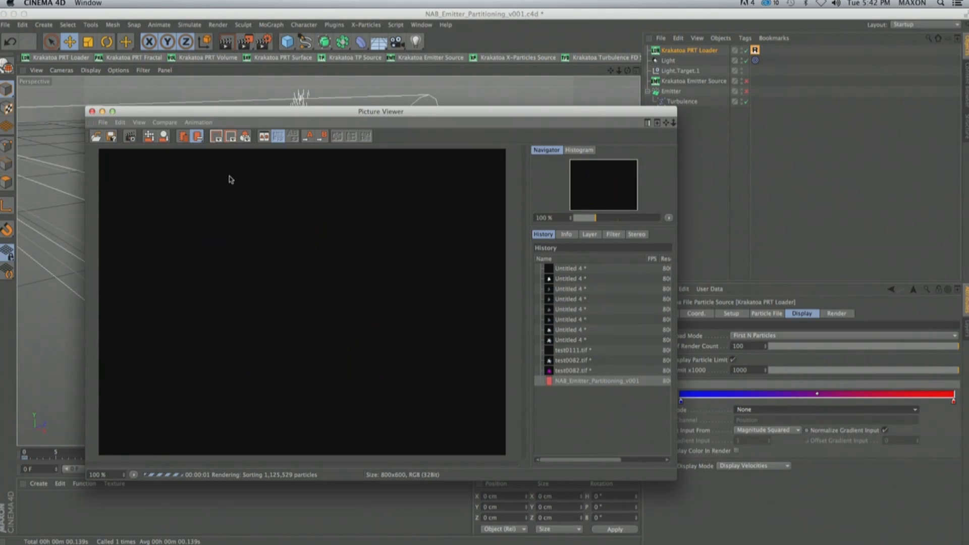
click(755, 50)
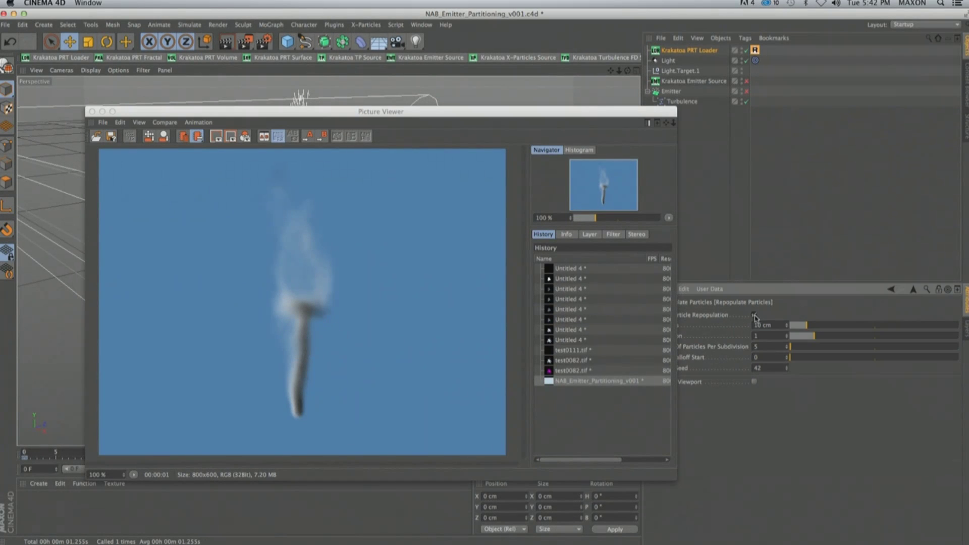
click(754, 315)
click(245, 42)
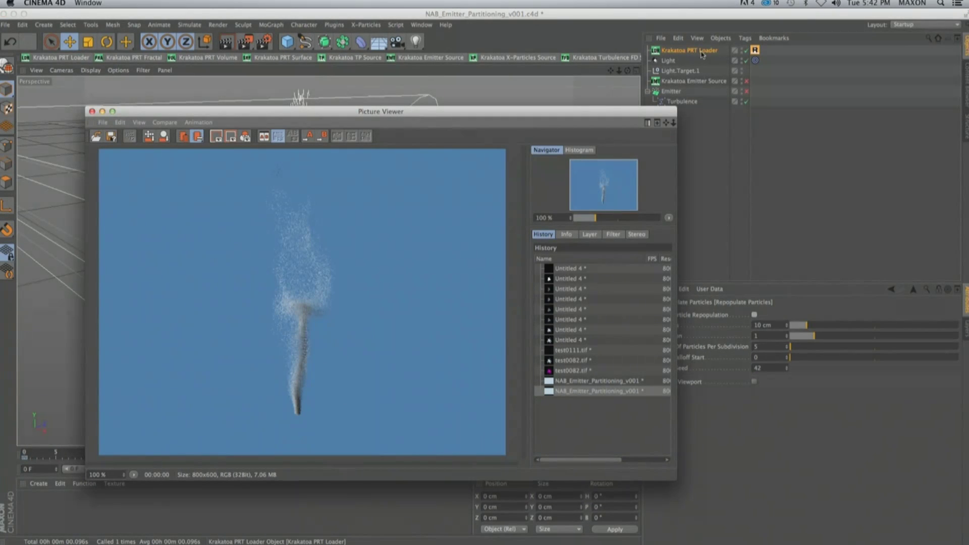
Browse the PRT Loader's cache folder and inspect the details of the partition file test_particles_part05of10_0002.prt.
drag(442, 113, 417, 92)
drag(595, 96, 566, 82)
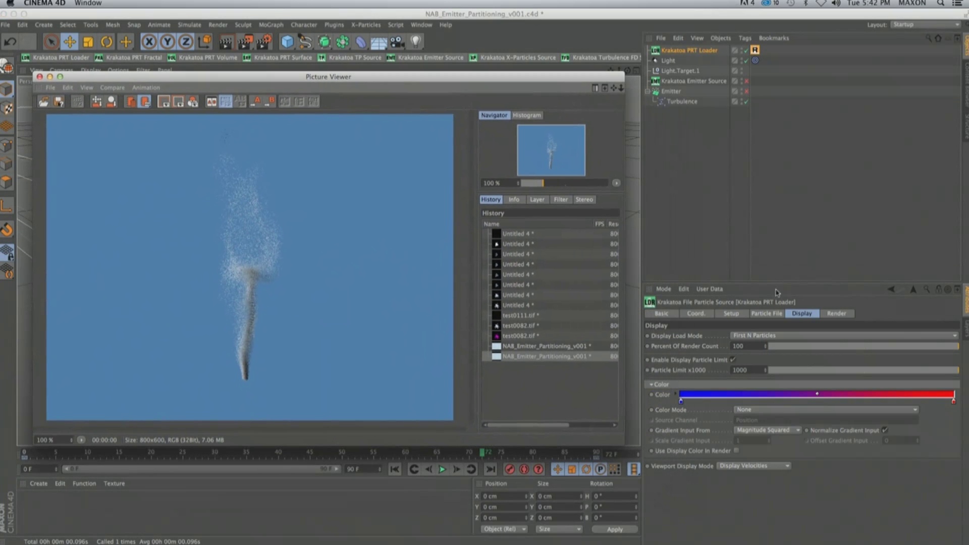
click(767, 313)
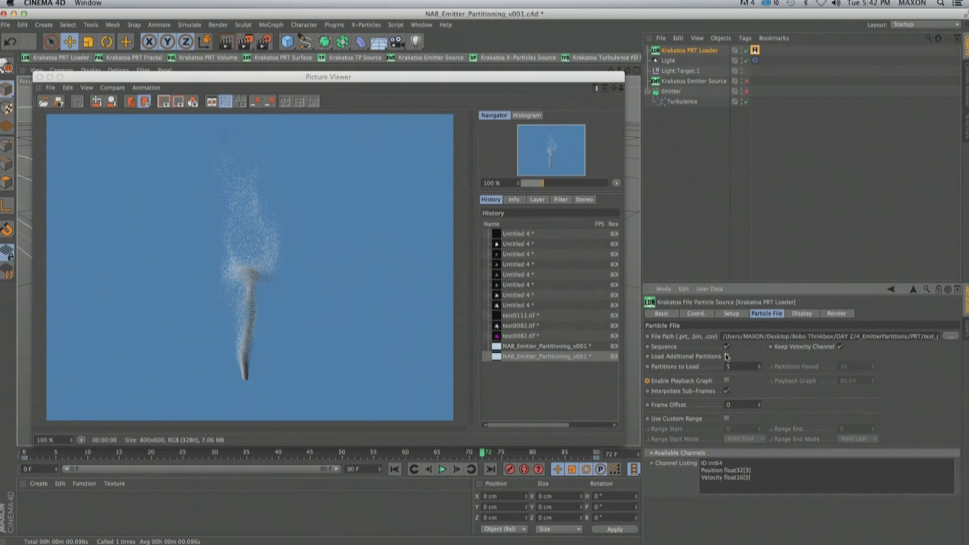
click(952, 335)
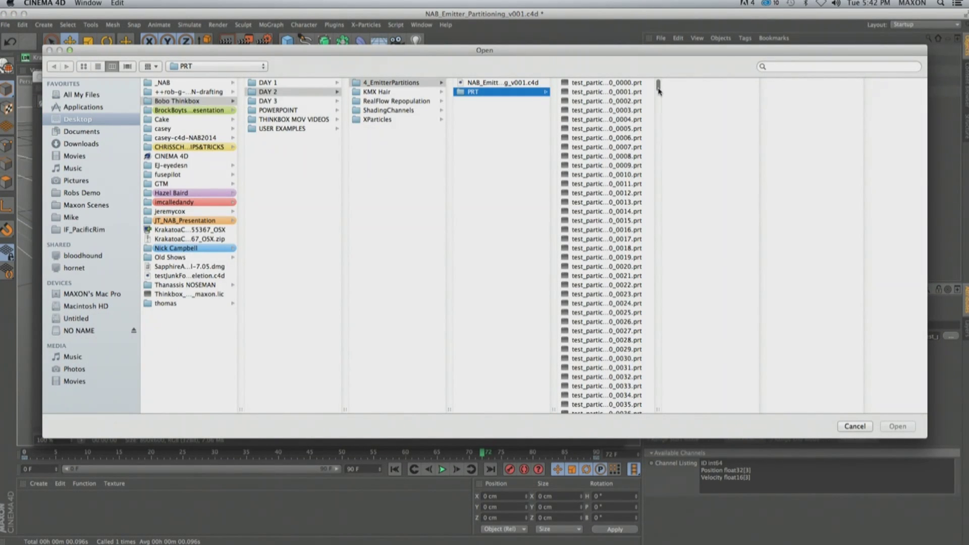
drag(659, 91, 658, 216)
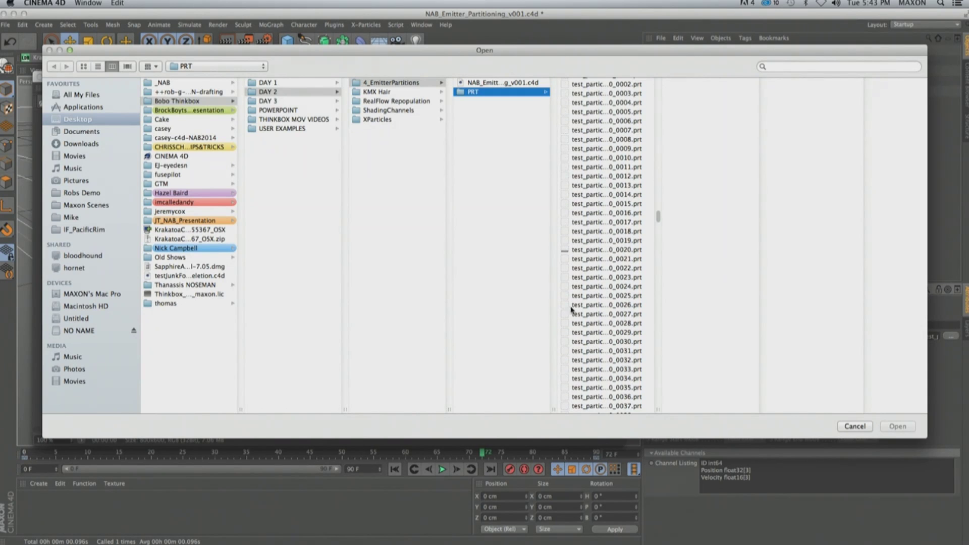
click(606, 84)
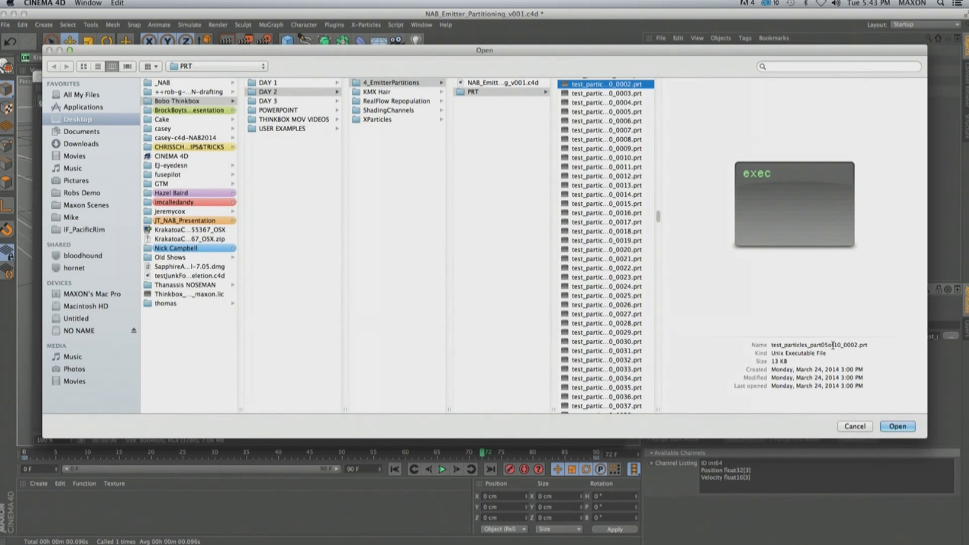
click(885, 428)
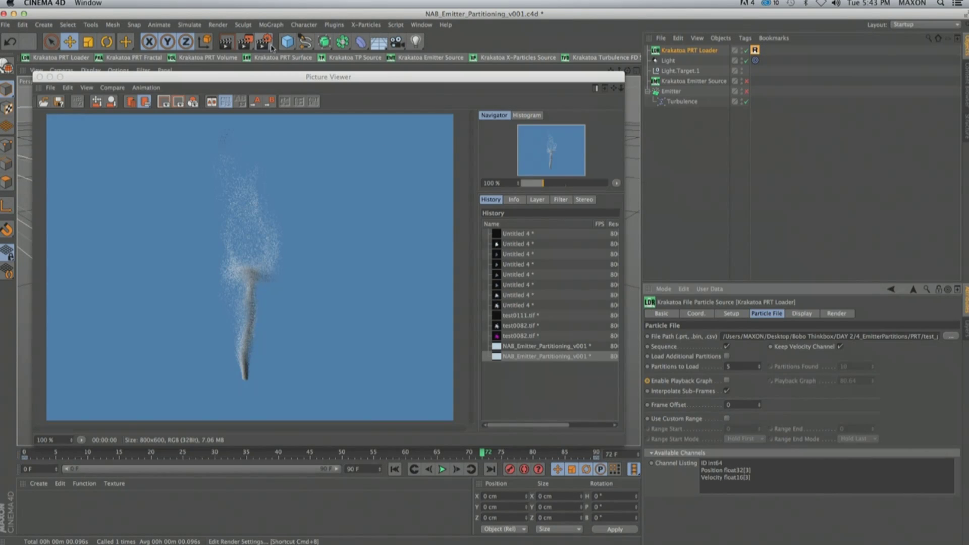
Set Krakatoa's Render To output option to Save Particles to File Sequence in the render settings.
drag(297, 73, 611, 161)
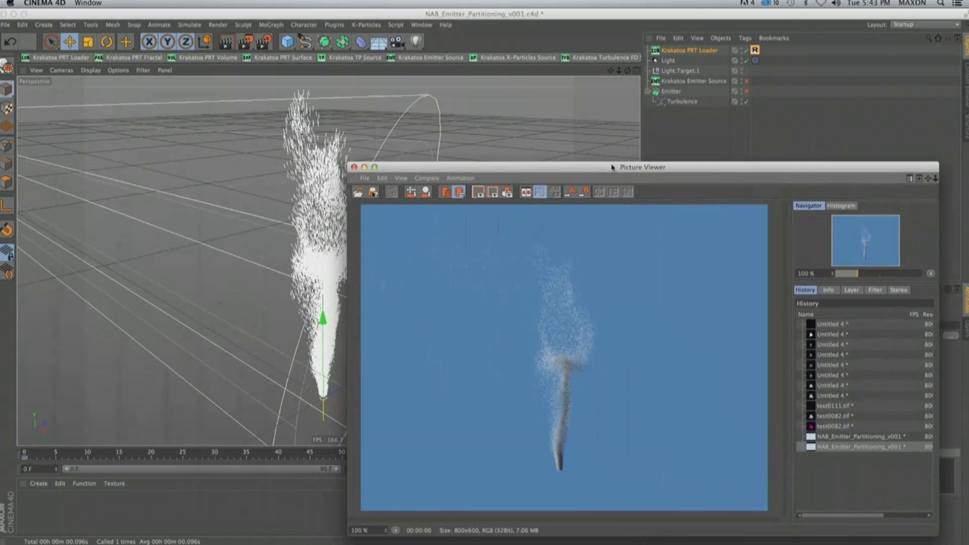
click(263, 41)
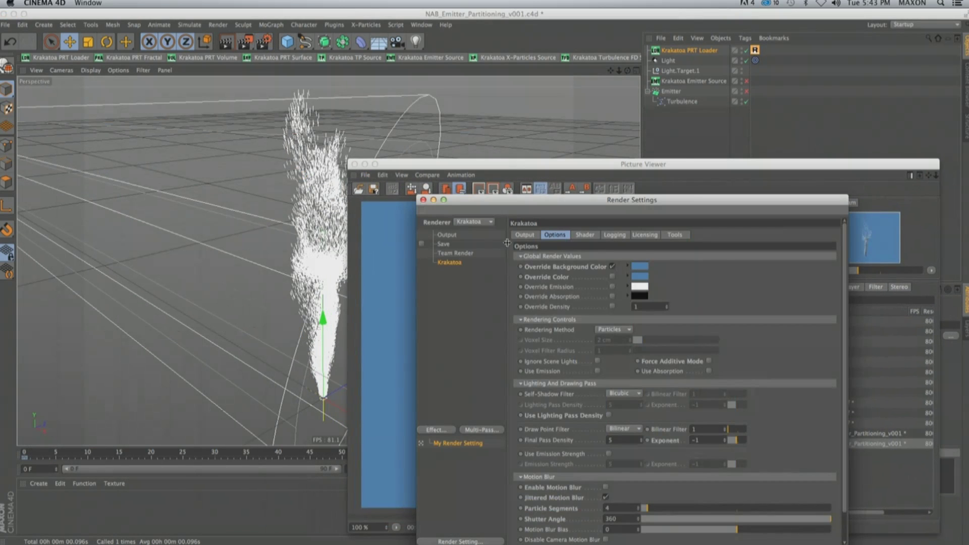
click(531, 234)
drag(539, 209, 271, 104)
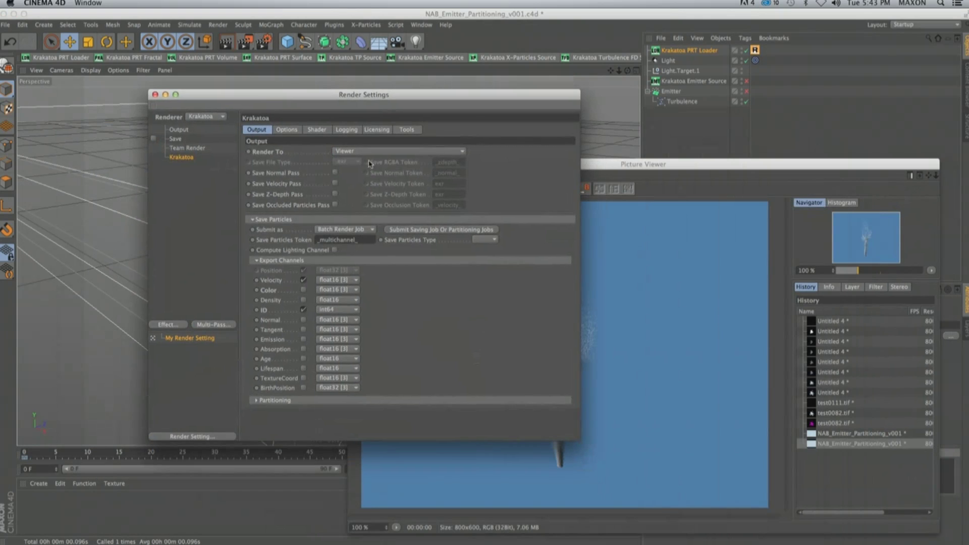
click(369, 151)
click(367, 194)
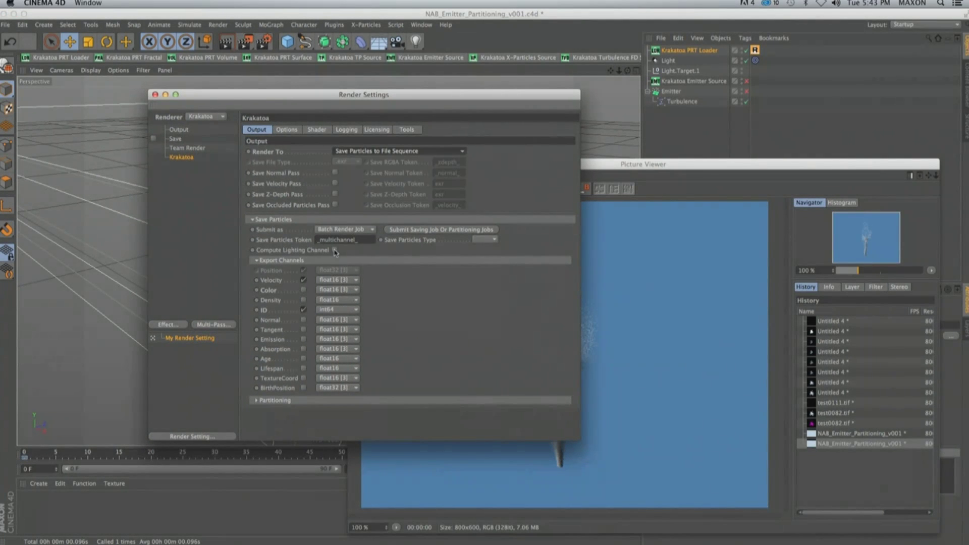
Examine Krakatoa's Partitioning settings and the Submit As choices for saving particles, and close the render settings.
click(314, 401)
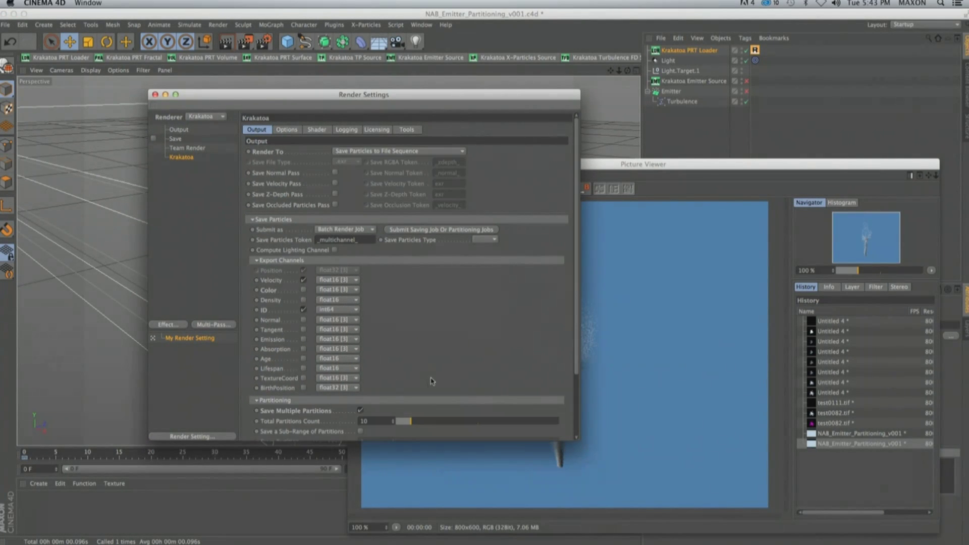
scroll(432, 382, down, 3)
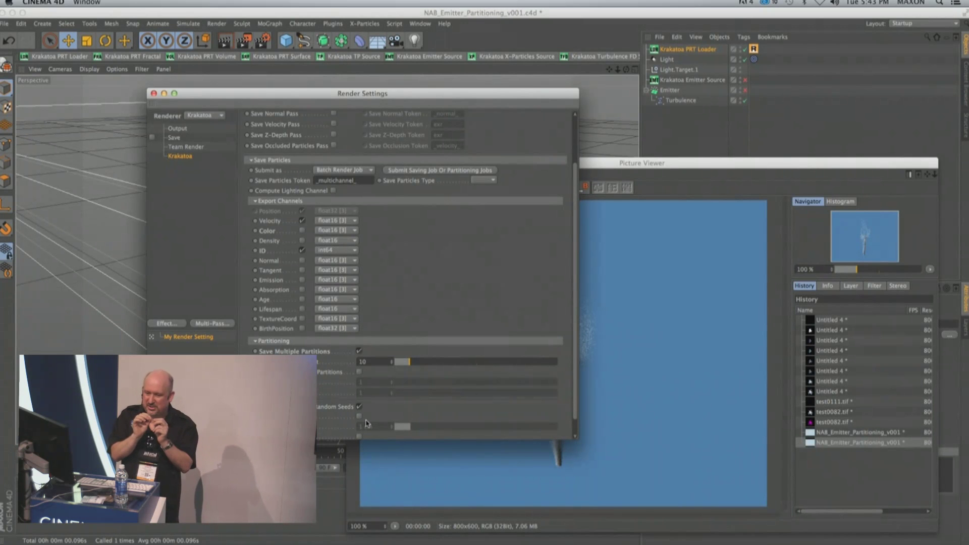
scroll(367, 423, down, 1)
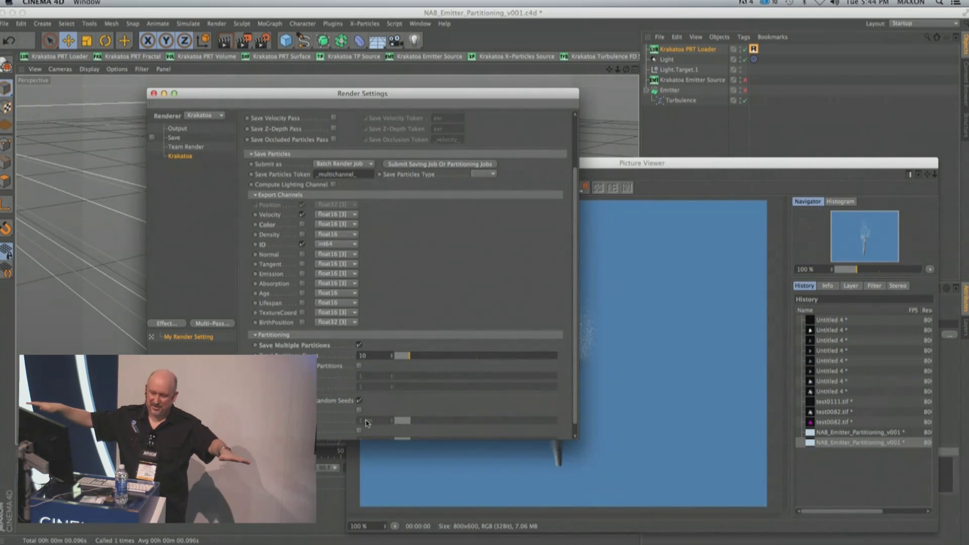
click(341, 164)
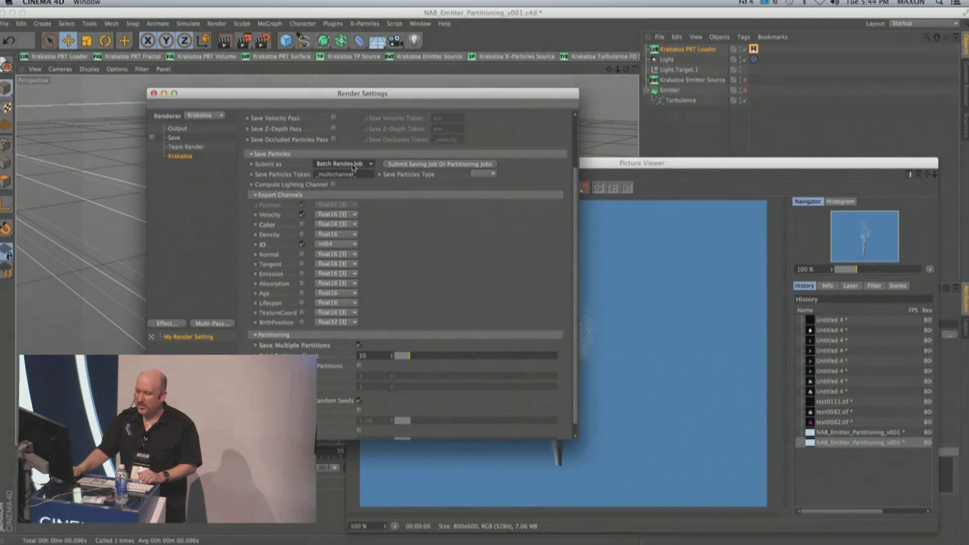
click(319, 165)
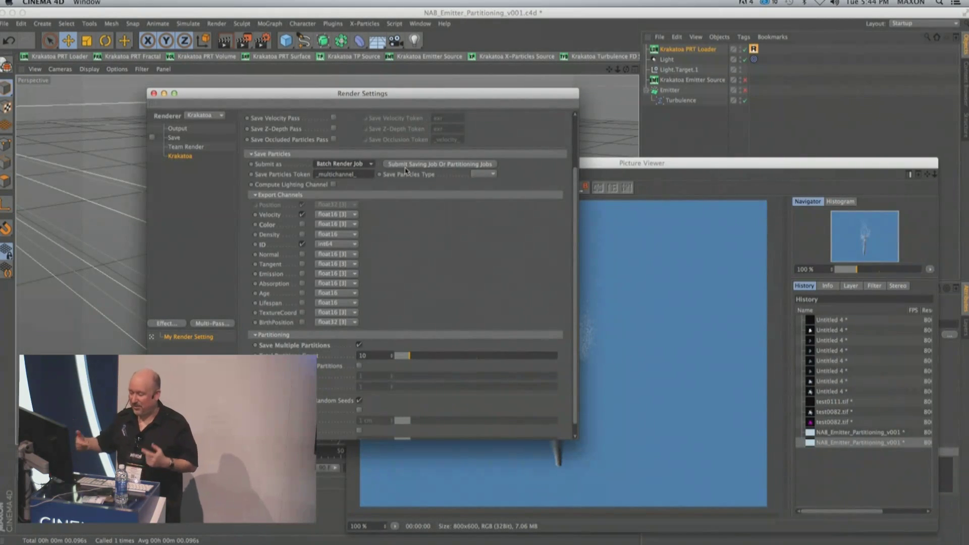
click(154, 94)
drag(560, 168, 218, 262)
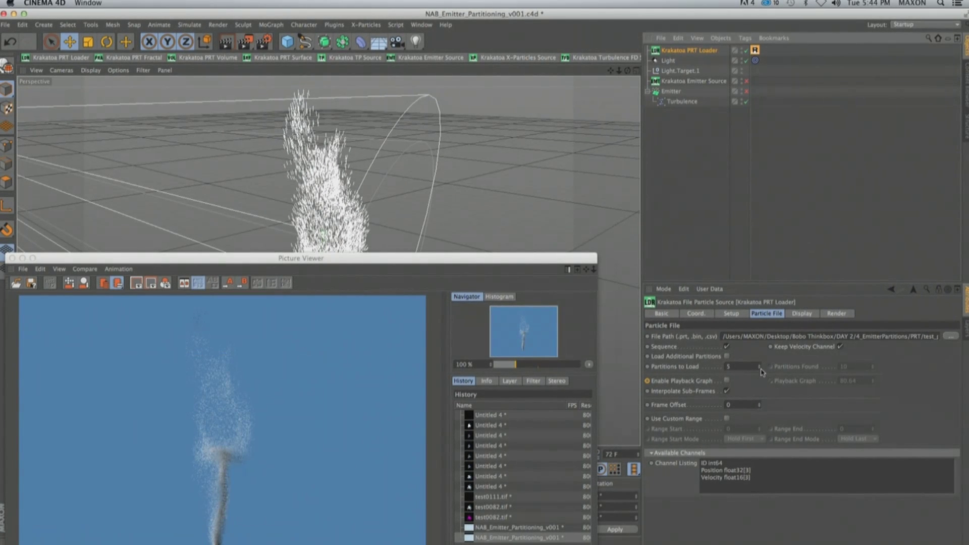
Enable Load Additional Partitions on the Krakatoa PRT Loader and raise Partitions to Load step by step from 1 to 10.
drag(759, 367, 753, 369)
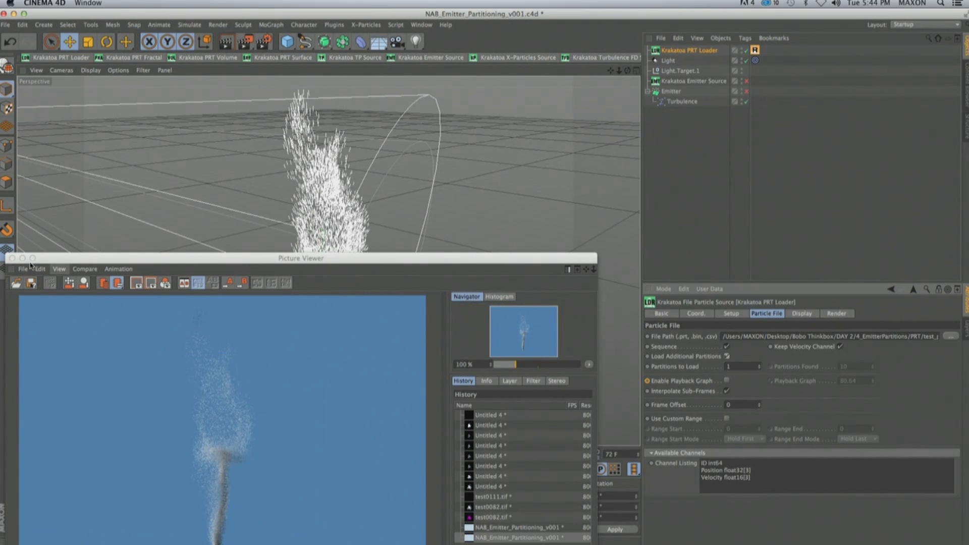
click(12, 258)
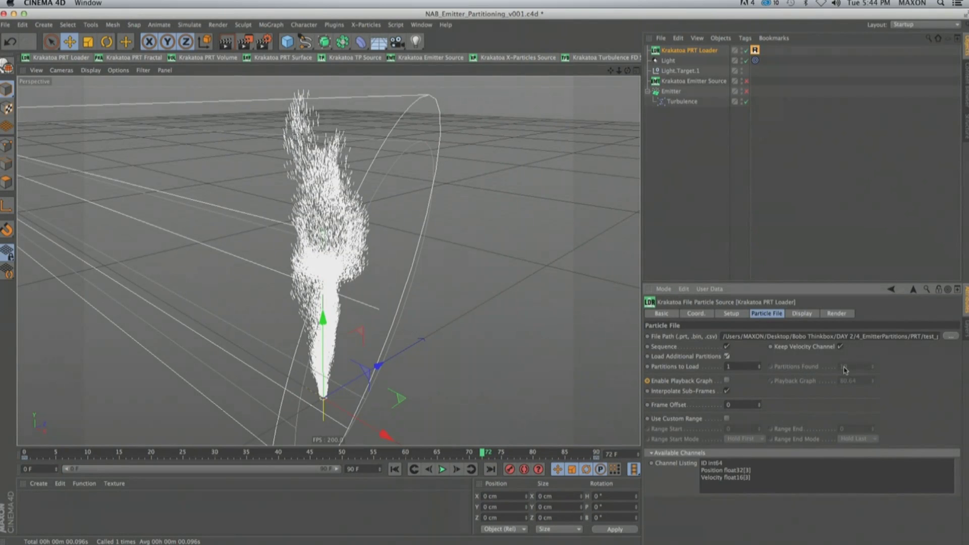
click(759, 365)
click(759, 365)
click(760, 365)
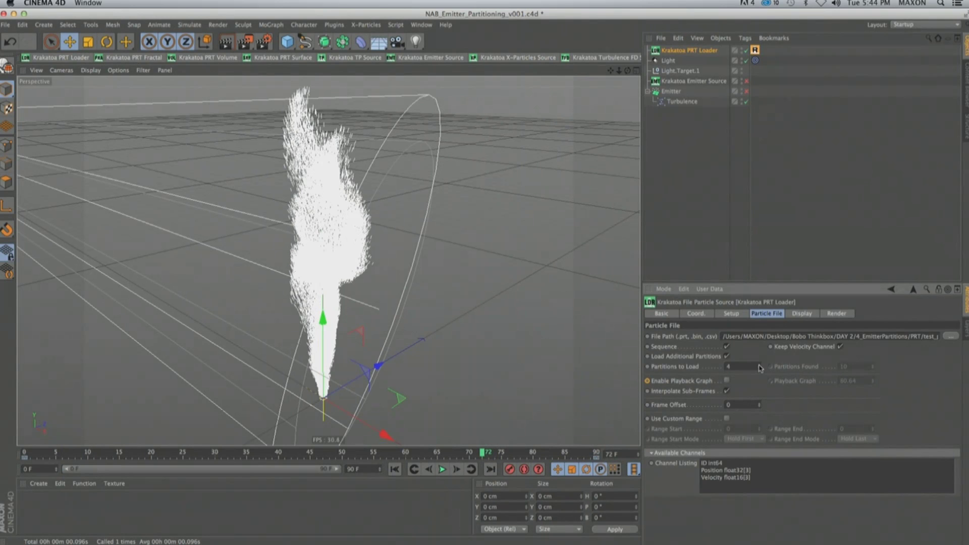
click(759, 365)
click(760, 365)
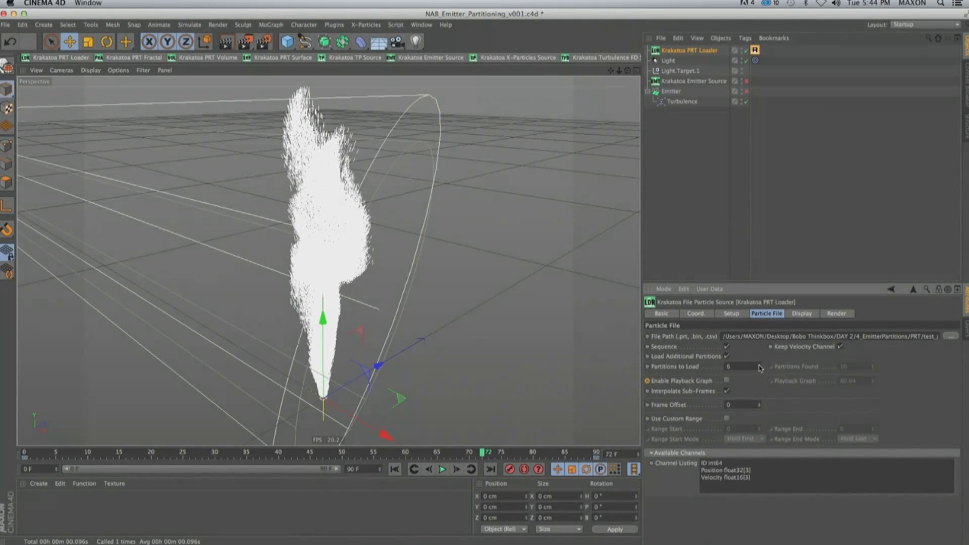
click(759, 365)
click(759, 365)
click(759, 365)
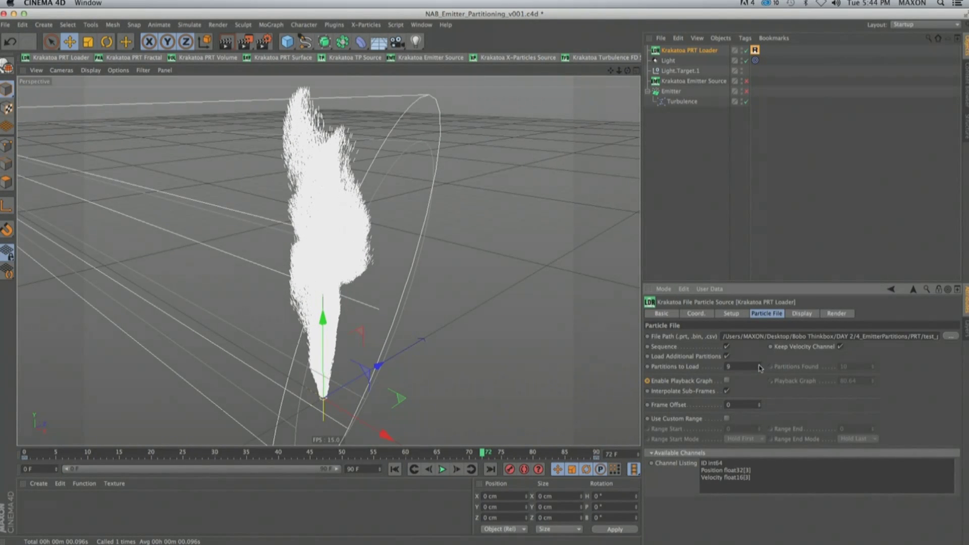
click(759, 364)
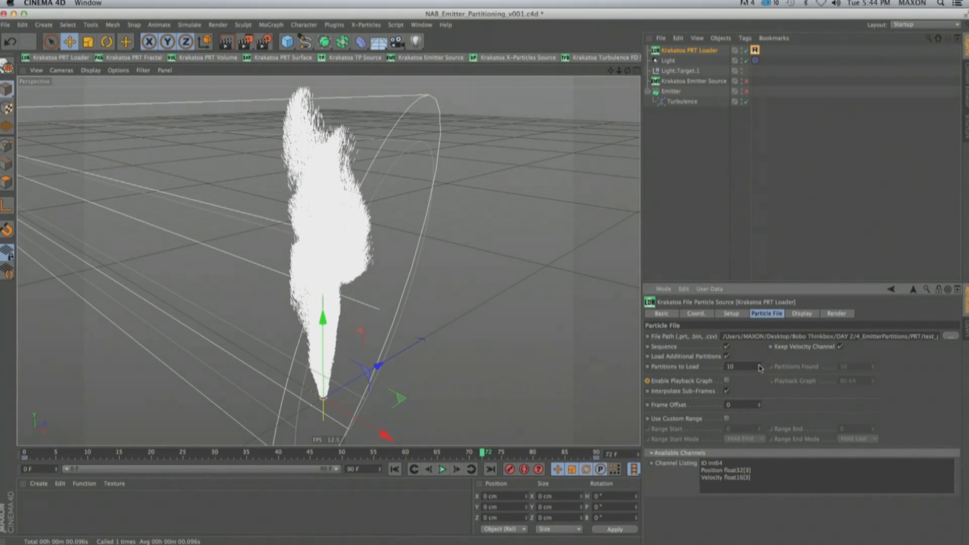
Set Krakatoa's Render To back to Viewer and the Final Pass Density exponent to -2, and render the ten partitions.
click(263, 41)
click(286, 129)
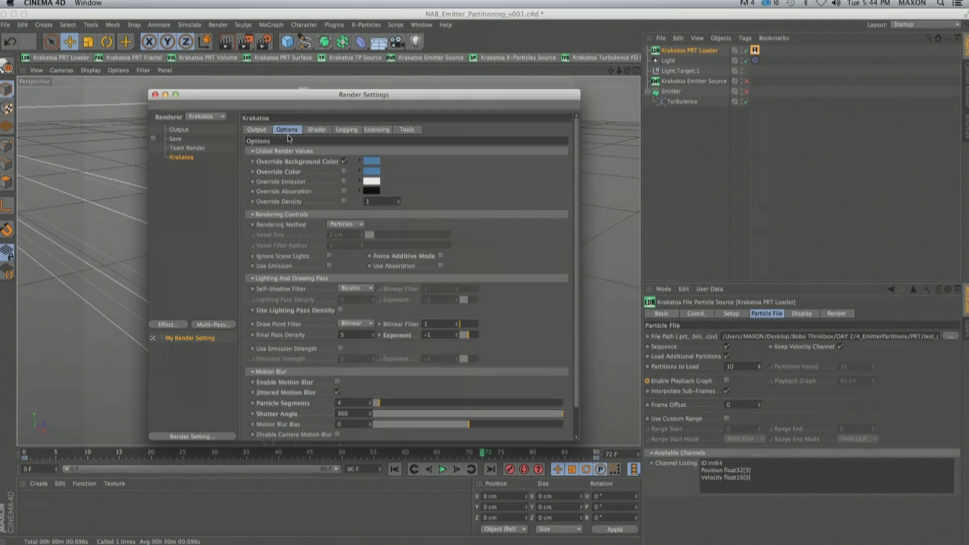
click(260, 132)
click(353, 156)
click(353, 160)
click(294, 132)
key(shift+r)
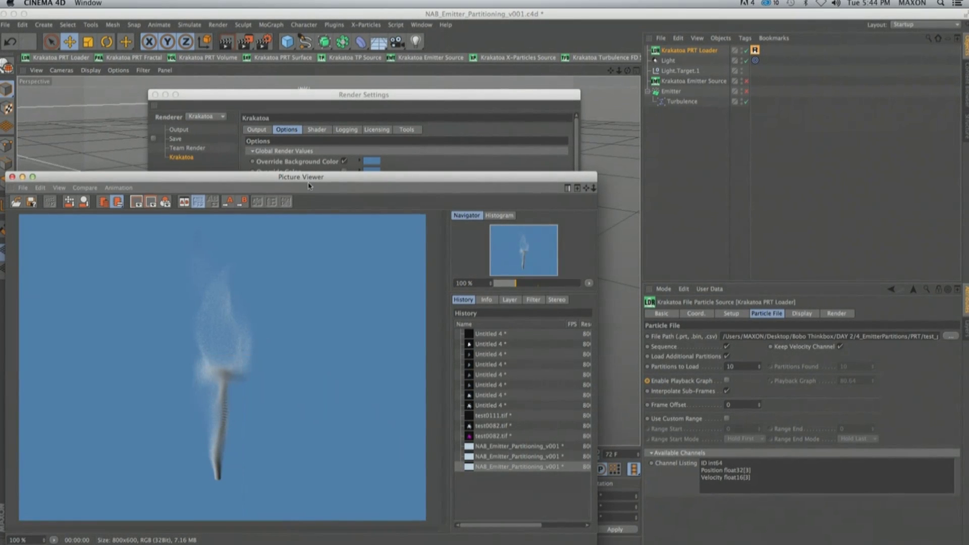
Compare the zoomed single-partition render as image A with the ten-partition render as image B, sweeping a horizontal divider across them.
drag(345, 185, 390, 94)
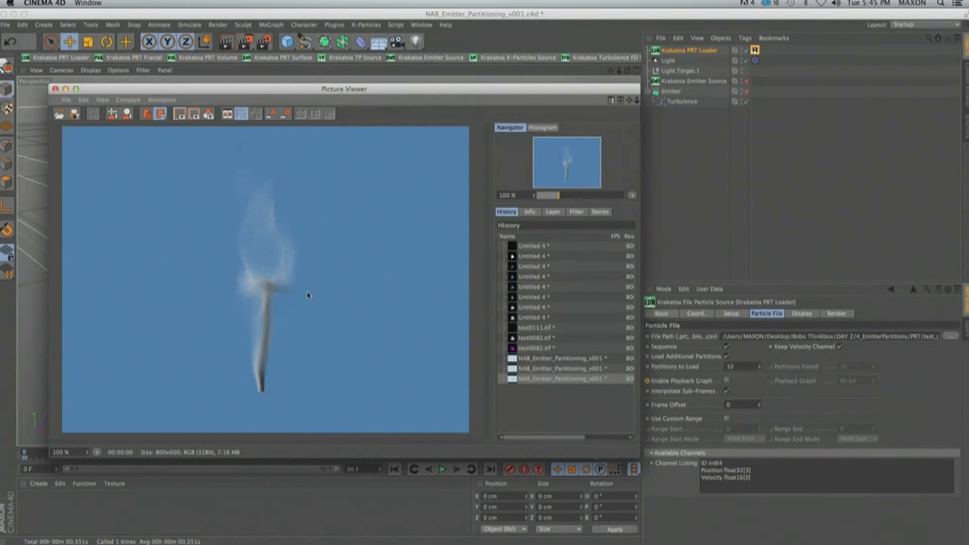
scroll(272, 308, up, 3)
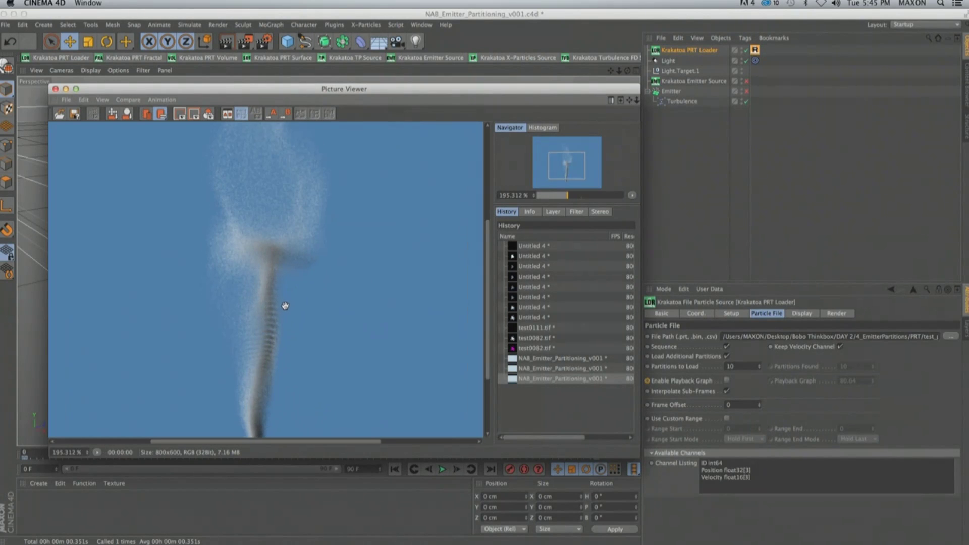
drag(285, 306, 291, 276)
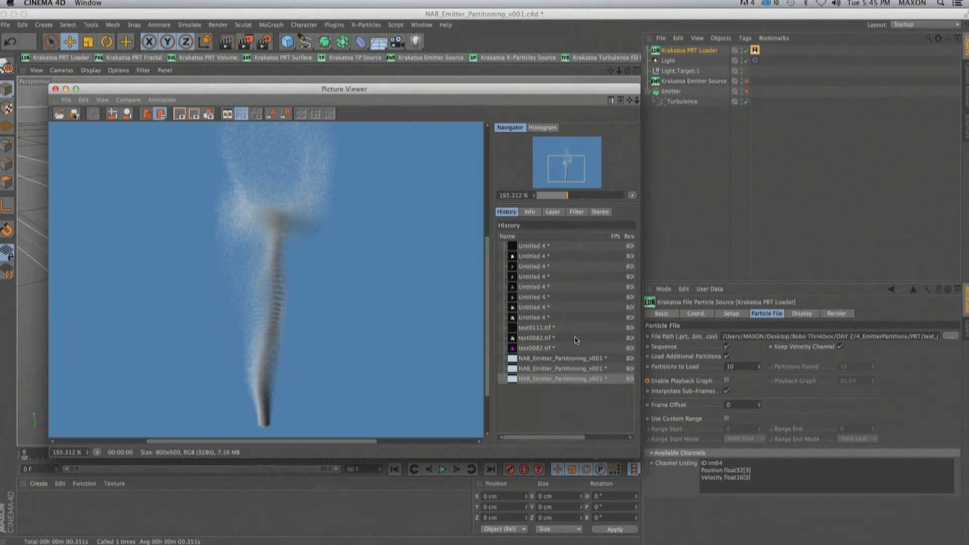
click(537, 369)
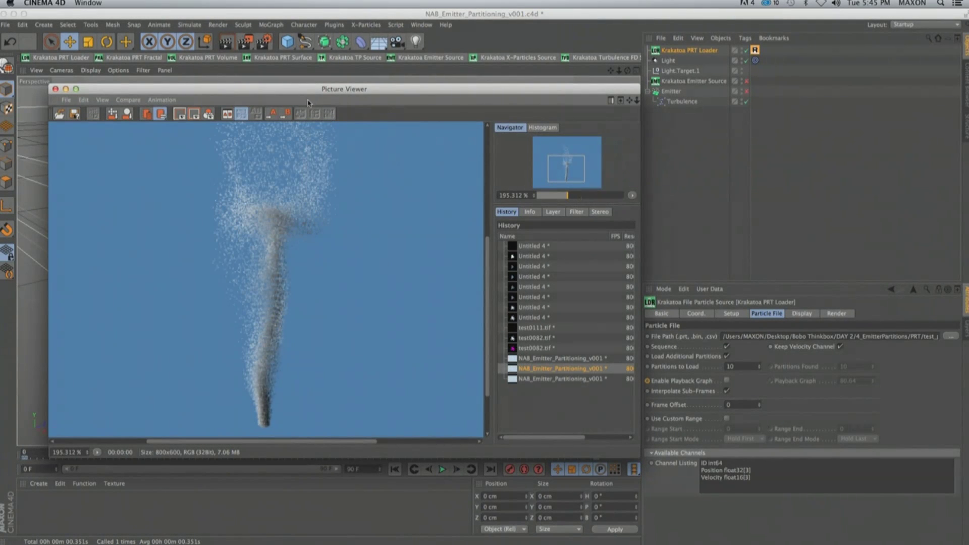
click(272, 114)
click(538, 379)
click(286, 116)
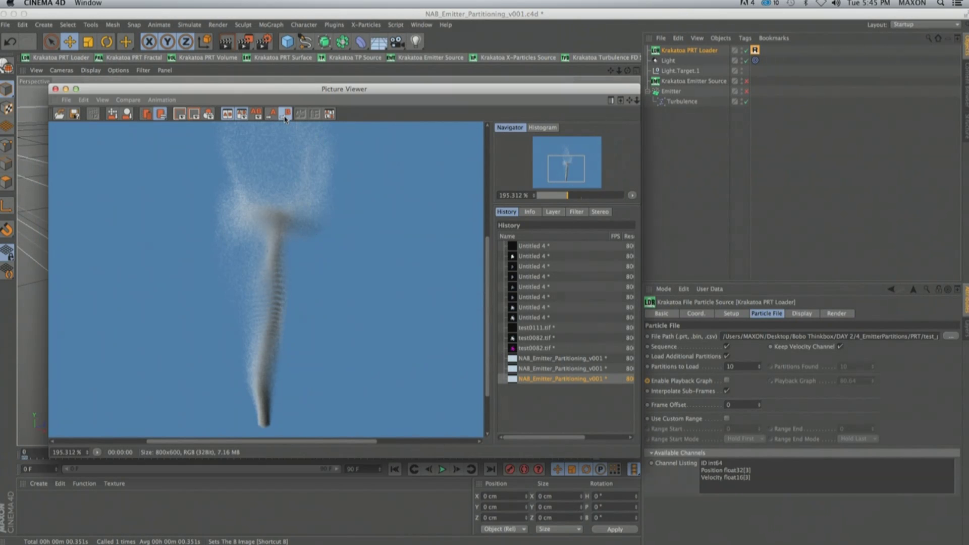
drag(303, 206, 324, 154)
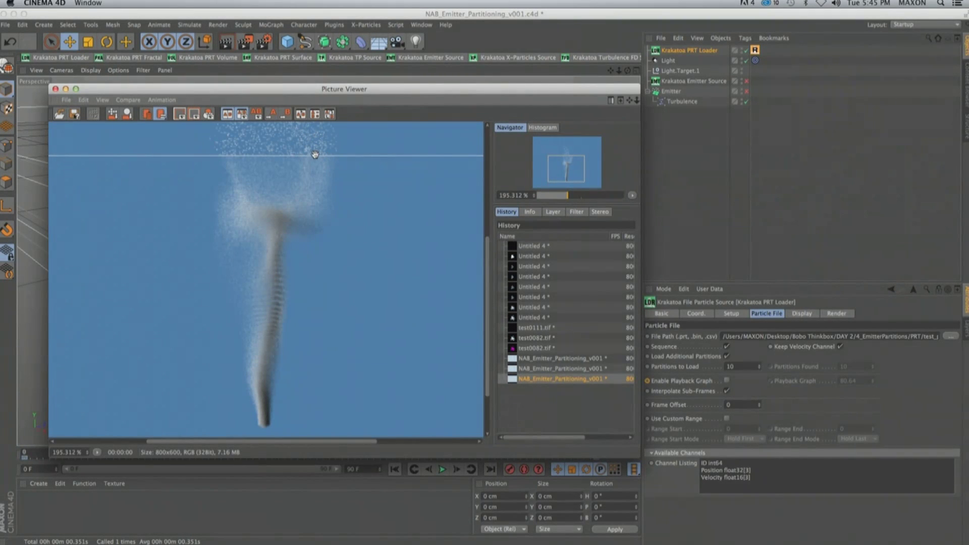
drag(315, 157, 320, 287)
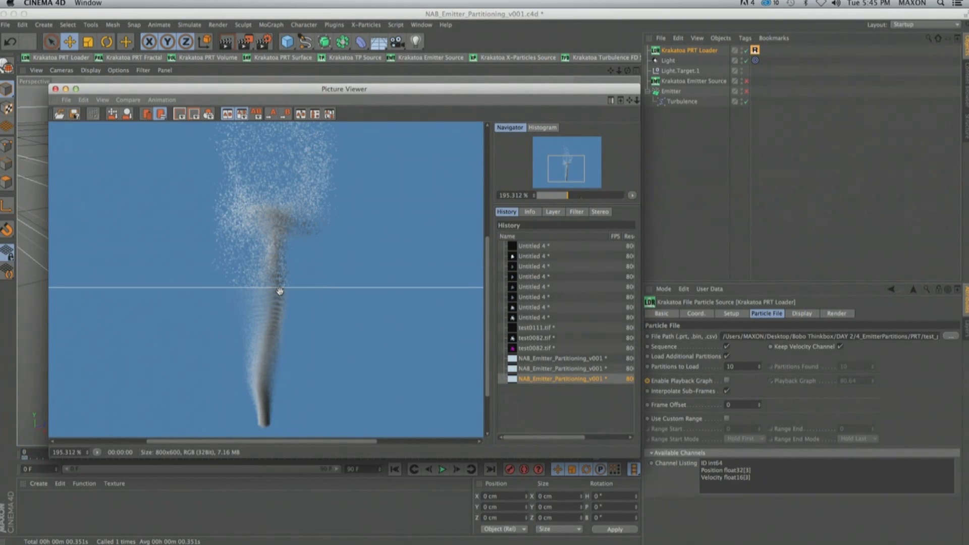
Enable jittered motion blur in Krakatoa's render options and render the ten partitions again.
click(264, 42)
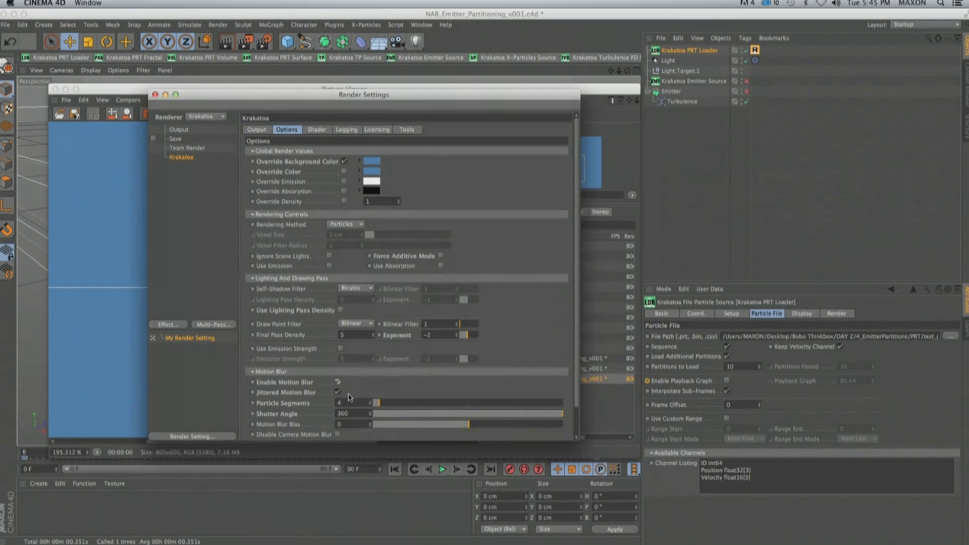
click(244, 41)
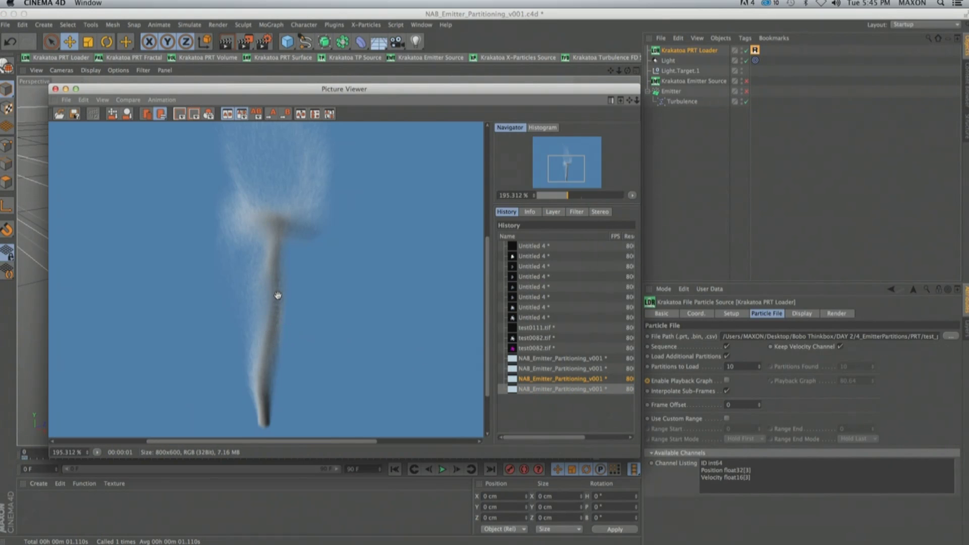
Enable particle repopulation on the PRT Loader's Repopulate Particles tag and render the ten partitions with it.
click(755, 49)
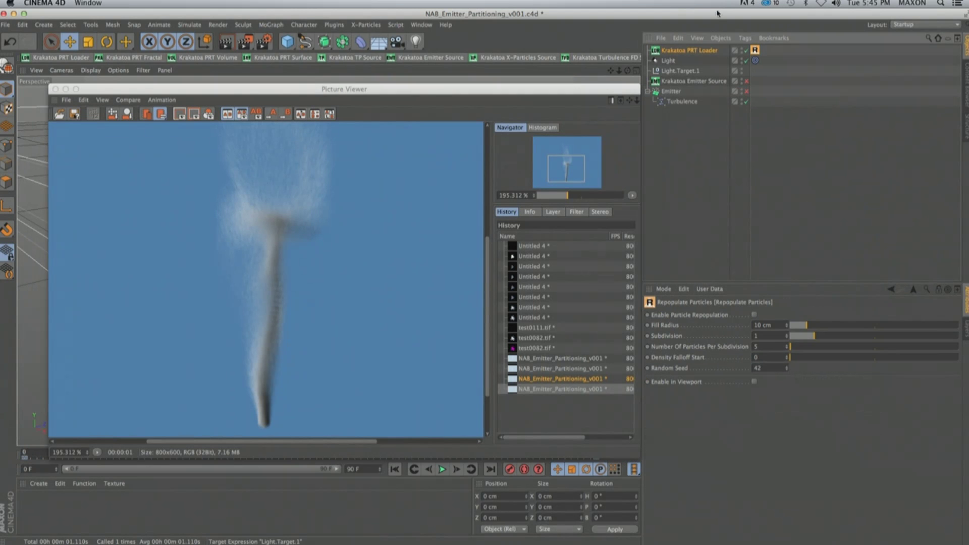
right_click(707, 51)
mouse_move(755, 116)
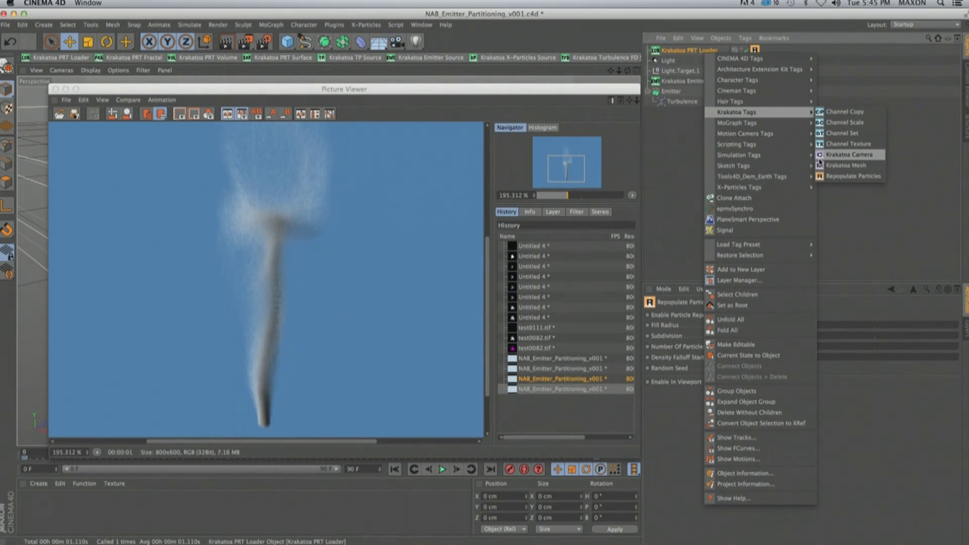
click(856, 214)
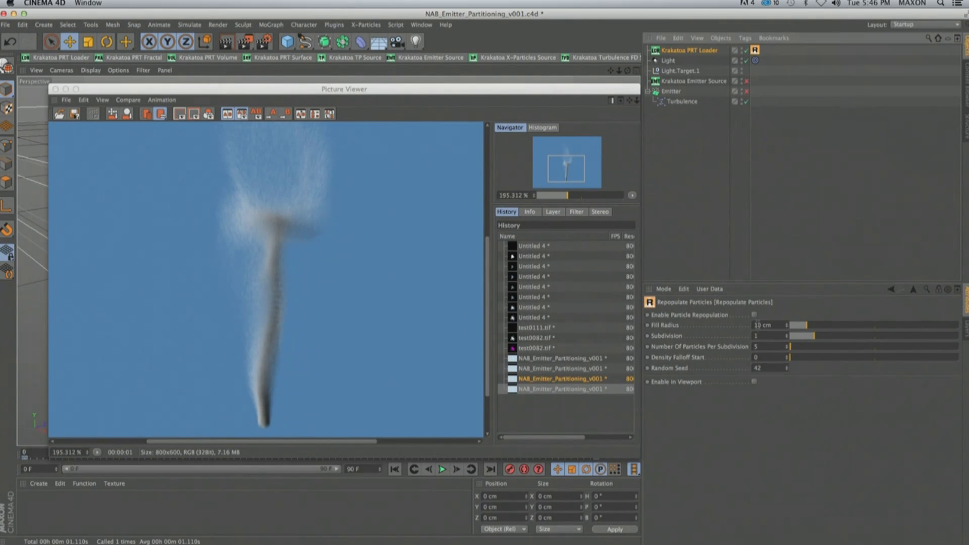
click(754, 315)
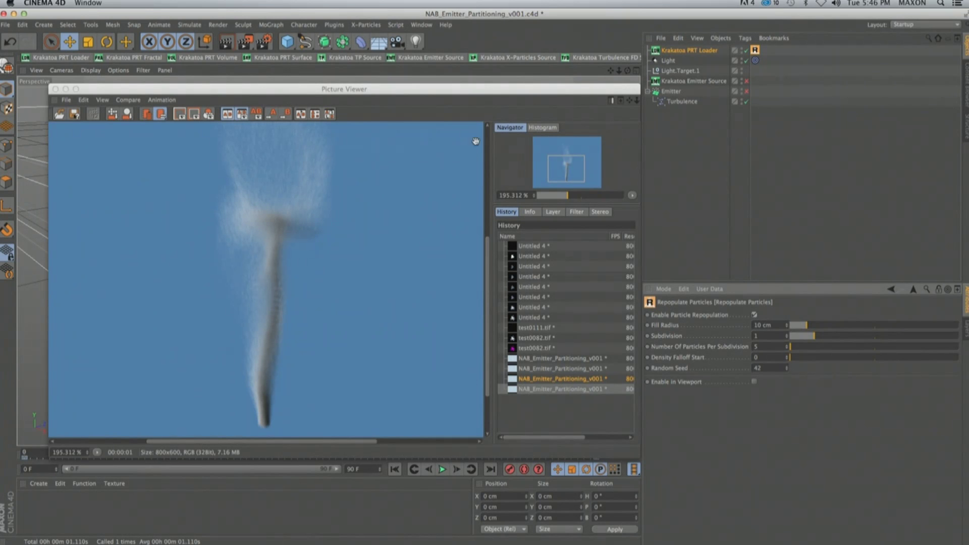
click(245, 41)
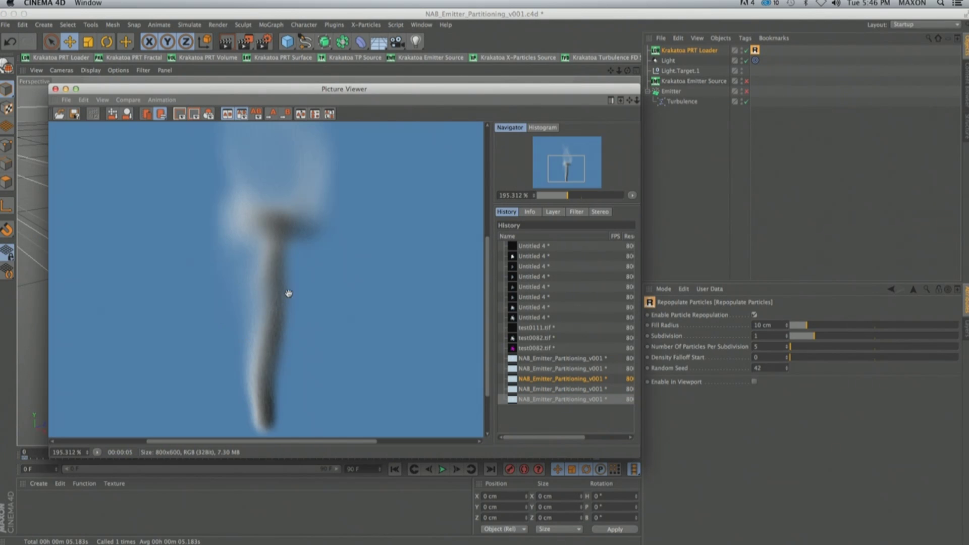
Set the repopulation Fill Radius to 5 cm and render the particles again.
double_click(757, 325)
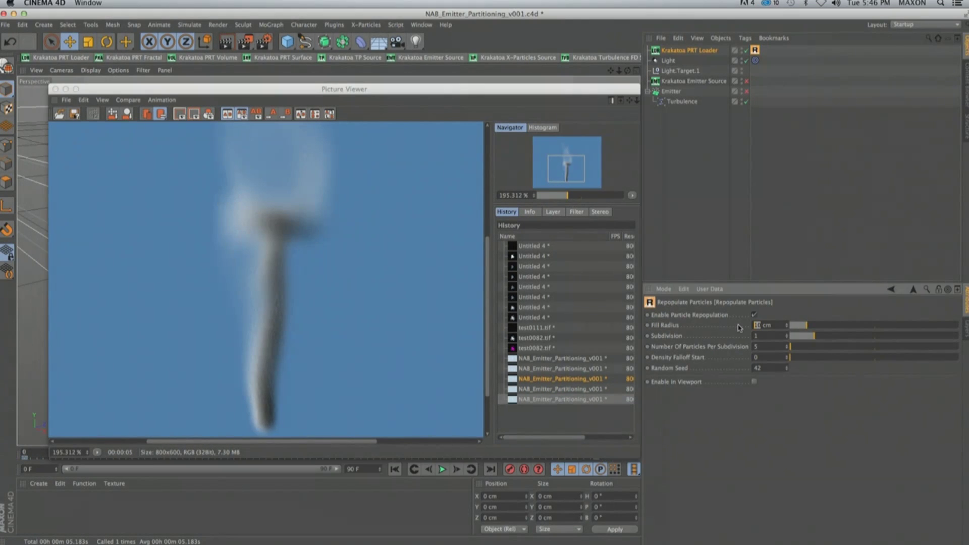
text(2)
click(245, 41)
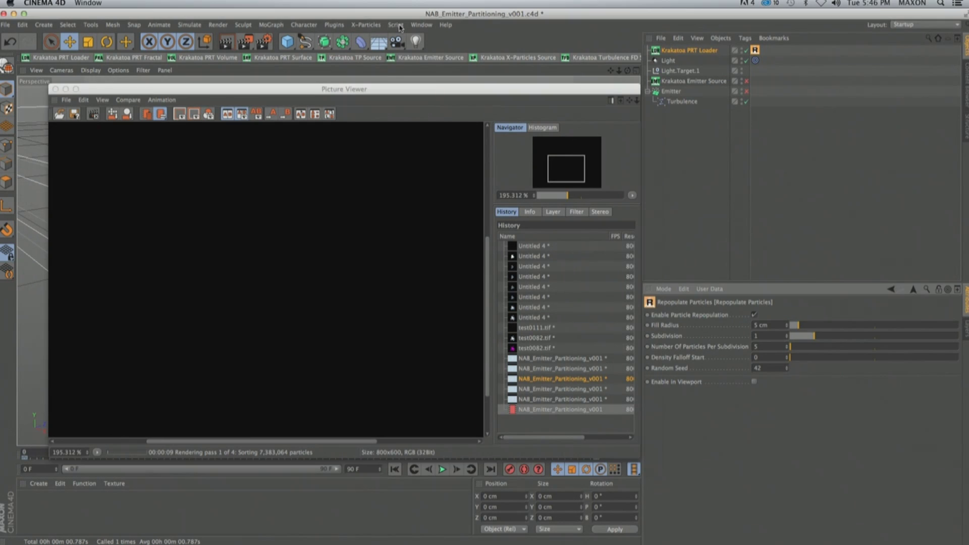
Open the script console and examine Krakatoa's particle count, memory and timing statistics for the repopulated render.
click(399, 26)
click(411, 55)
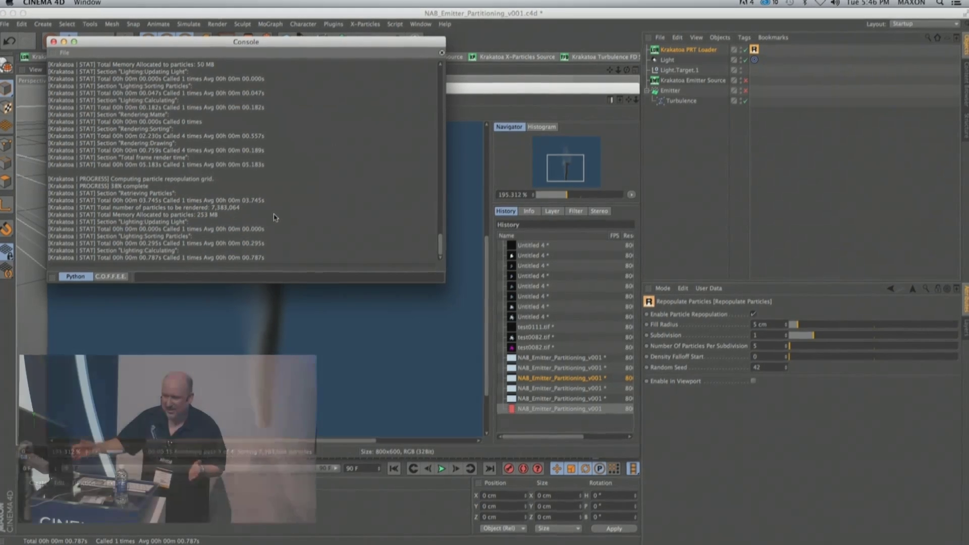
drag(439, 244, 434, 191)
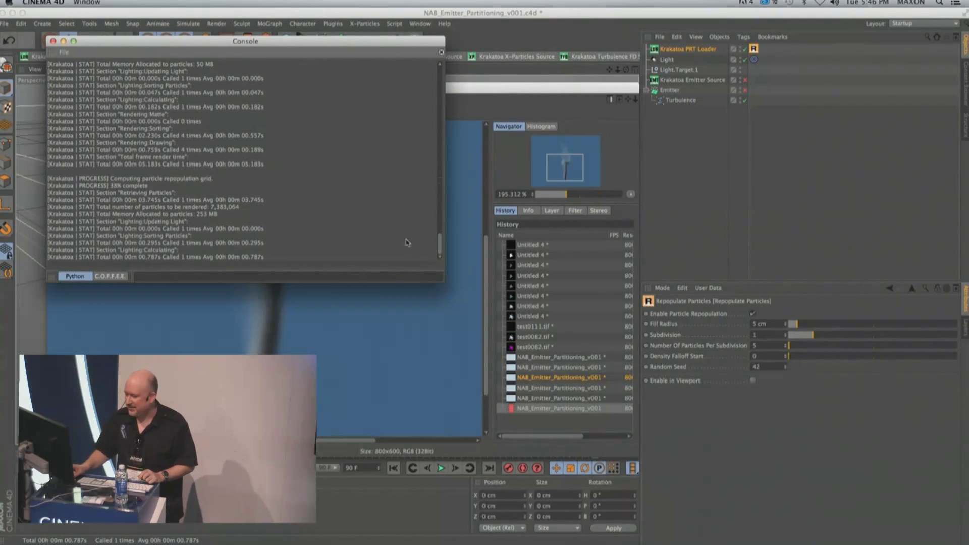
drag(415, 41, 888, 19)
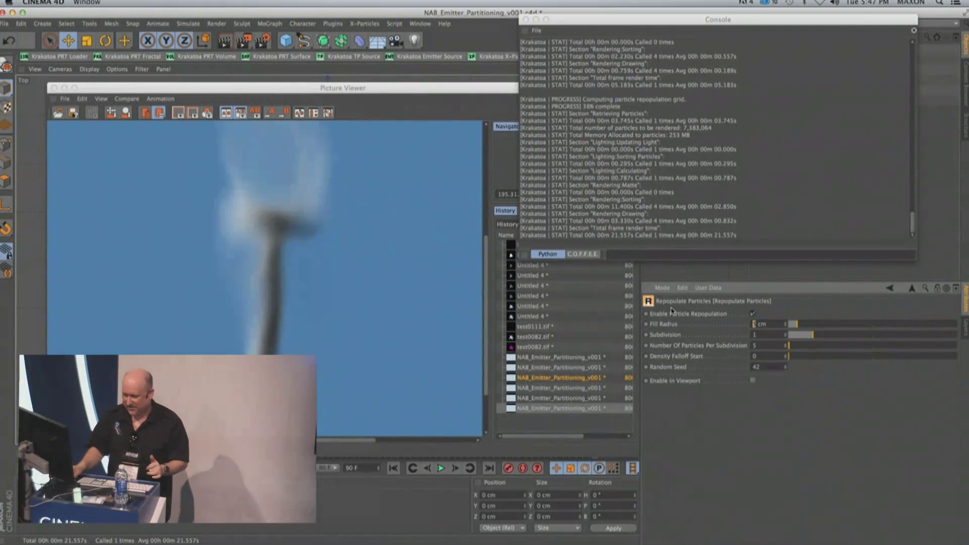
Close the render windows and the partitioning scene, and open RealFlow_Bin_Repo_v002.c4d from the RealFlow Repopulation folder.
click(56, 88)
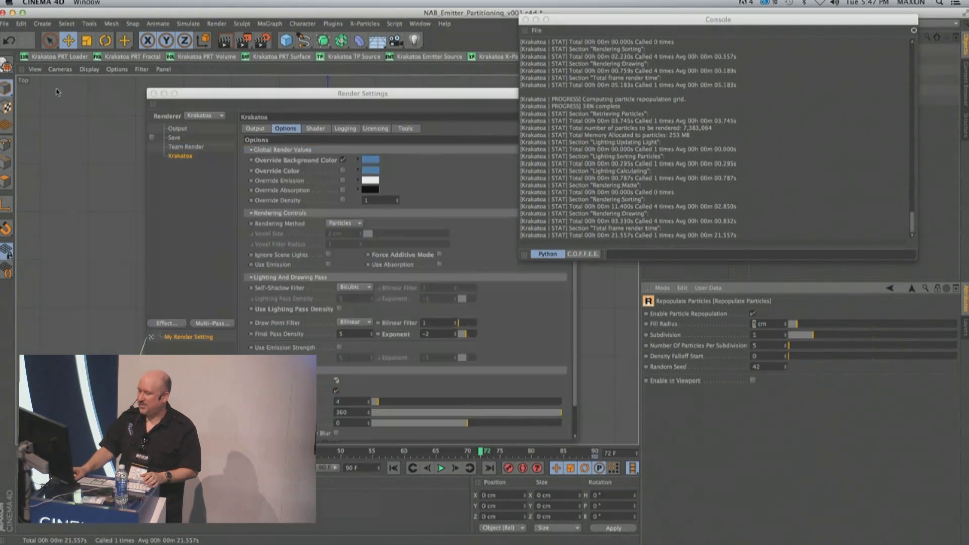
click(153, 92)
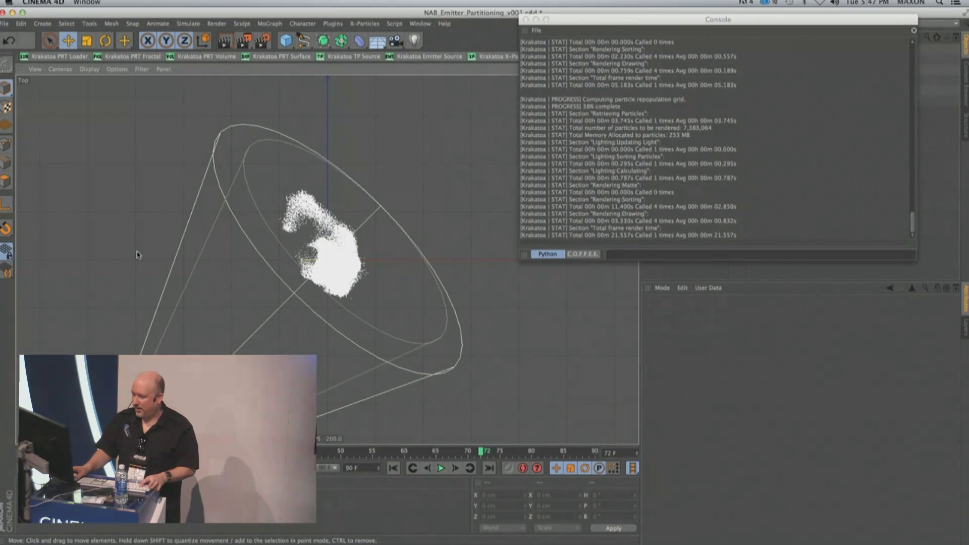
key(super+F4)
click(454, 186)
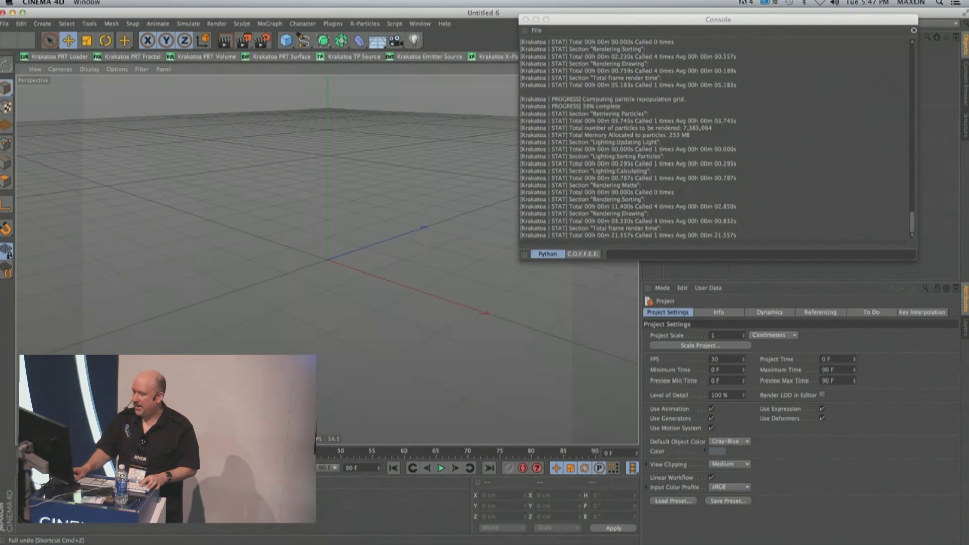
click(6, 24)
click(21, 50)
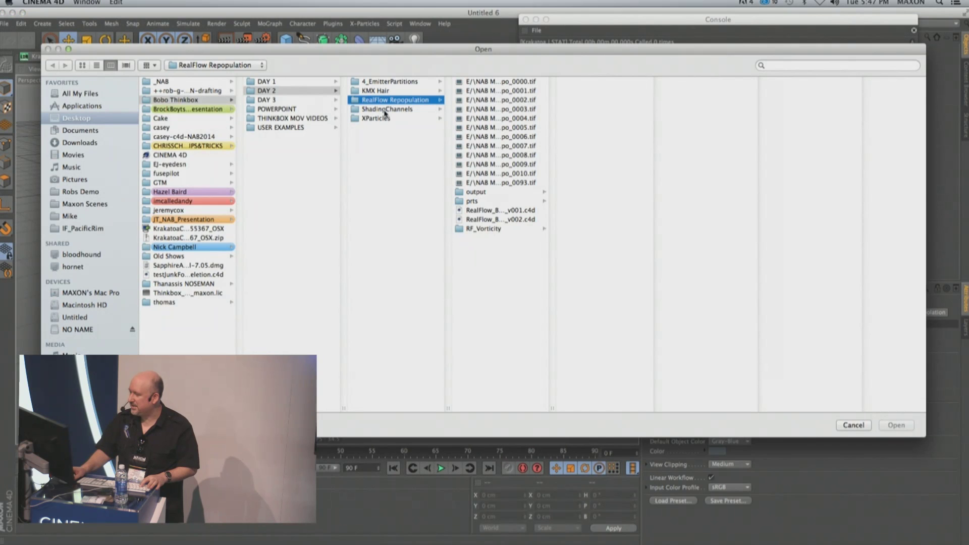
double_click(517, 223)
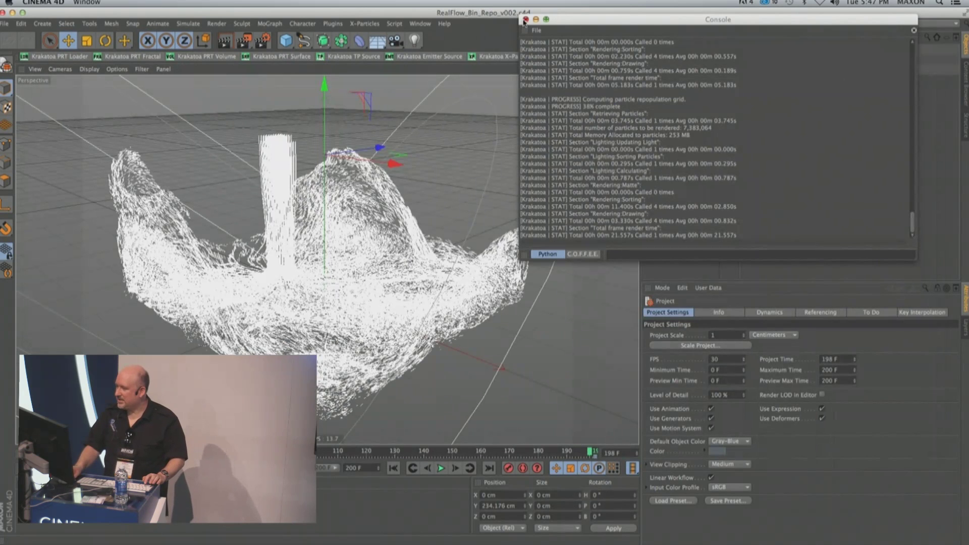
Render frame 198 of the RealFlow splash, inspect the image at 100 % zoom and check its statistics in the console.
click(244, 40)
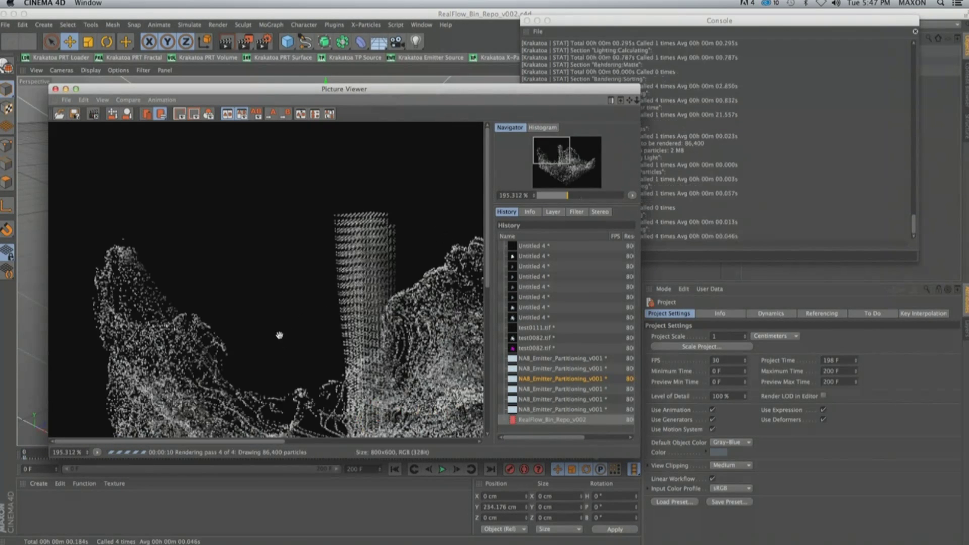
drag(331, 353, 257, 232)
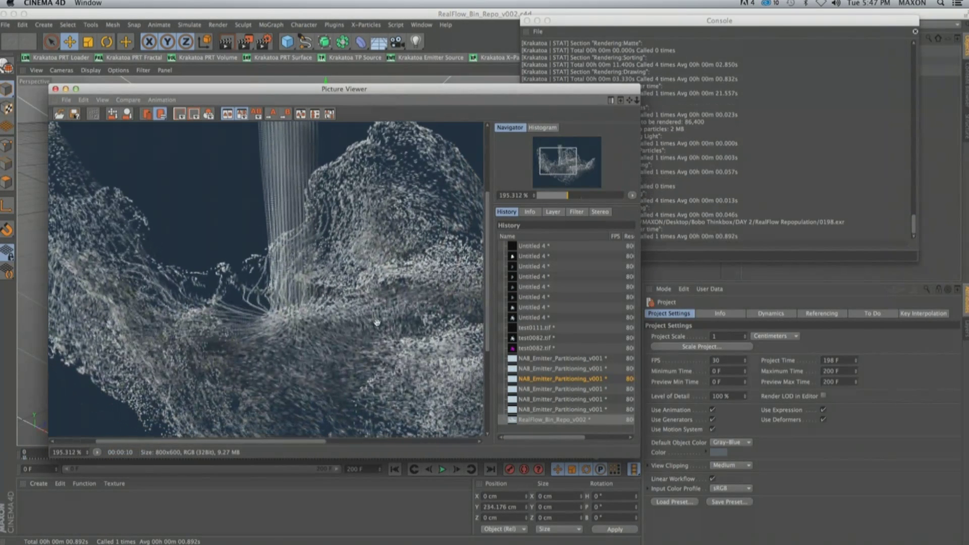
drag(377, 321, 329, 299)
scroll(329, 298, down, 3)
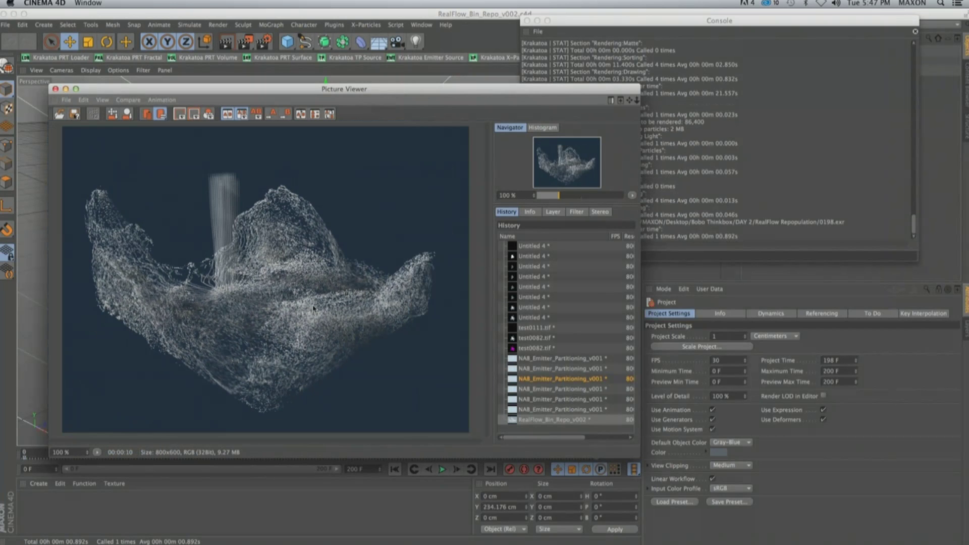
click(783, 201)
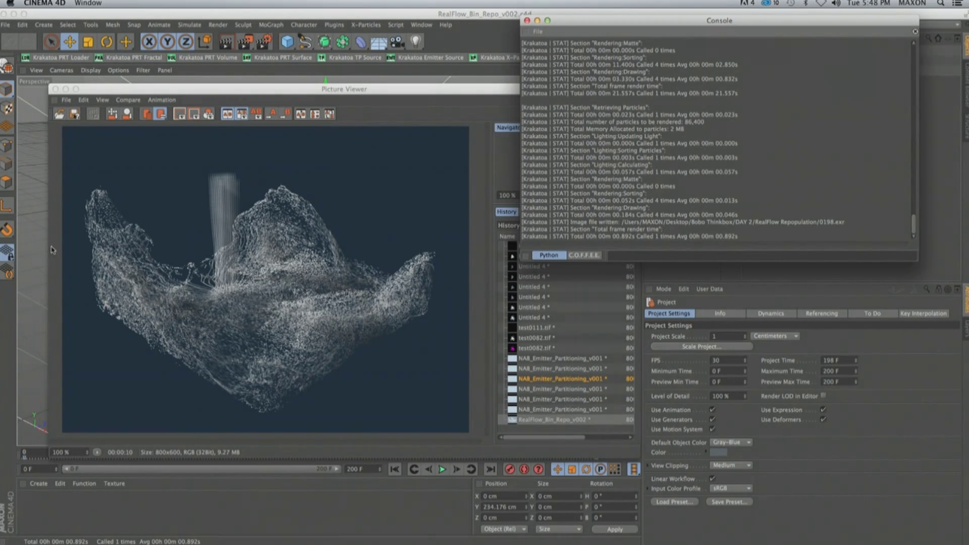
Go to frame 100, render the RealFlow splash there and check its particle statistics in the console.
drag(228, 90, 580, 81)
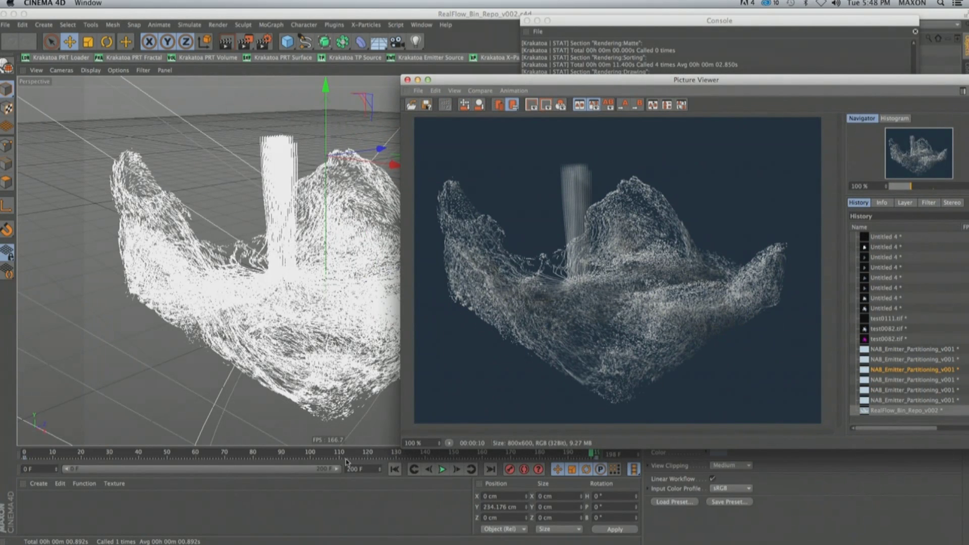
drag(348, 458, 310, 461)
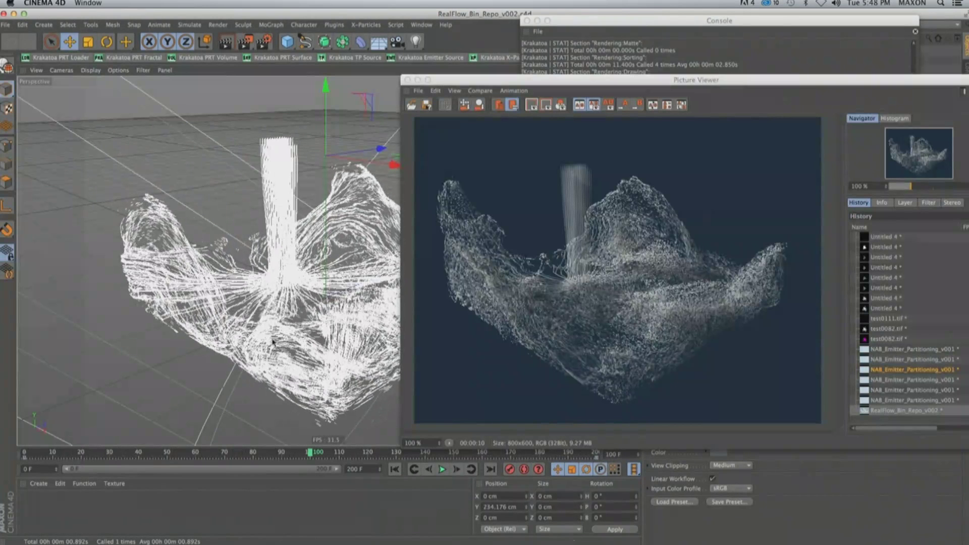
click(246, 46)
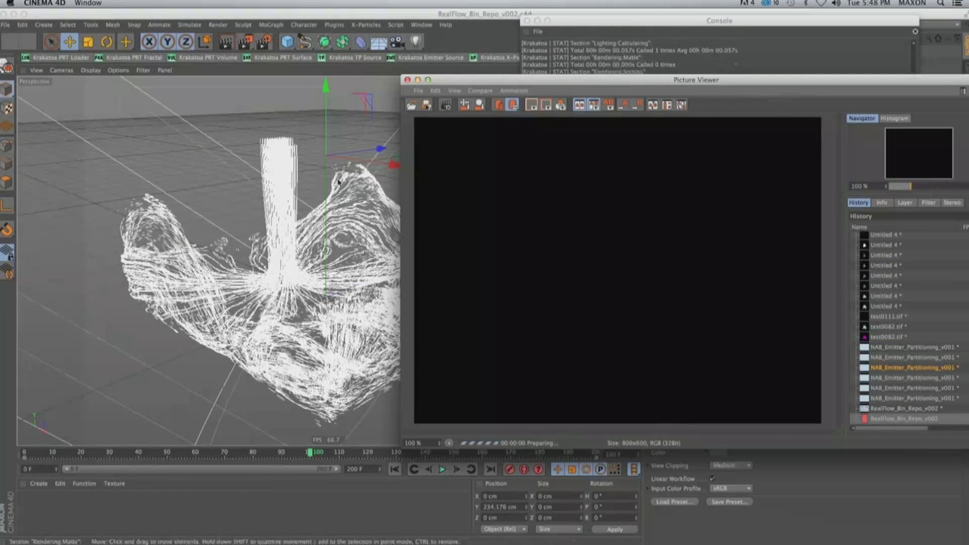
drag(650, 81, 253, 72)
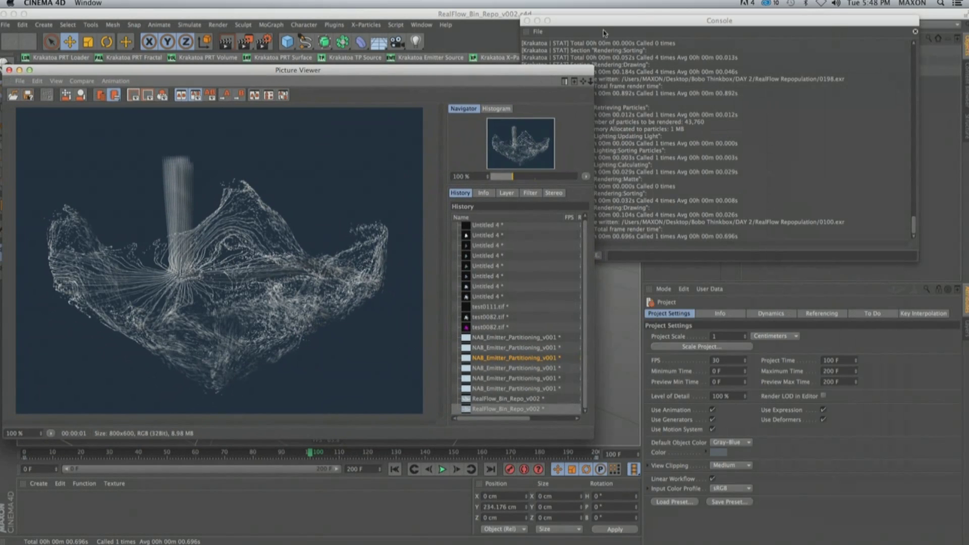
drag(606, 22, 315, 40)
Enable particle repopulation on the RealFlow PRT Loader's Repopulate Particles tag and render frame 100 with it.
click(746, 71)
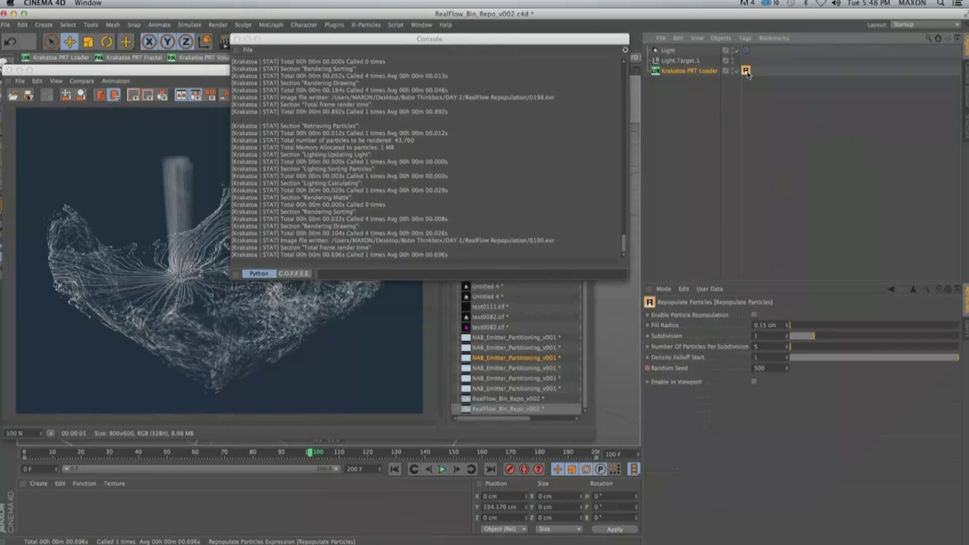
click(754, 314)
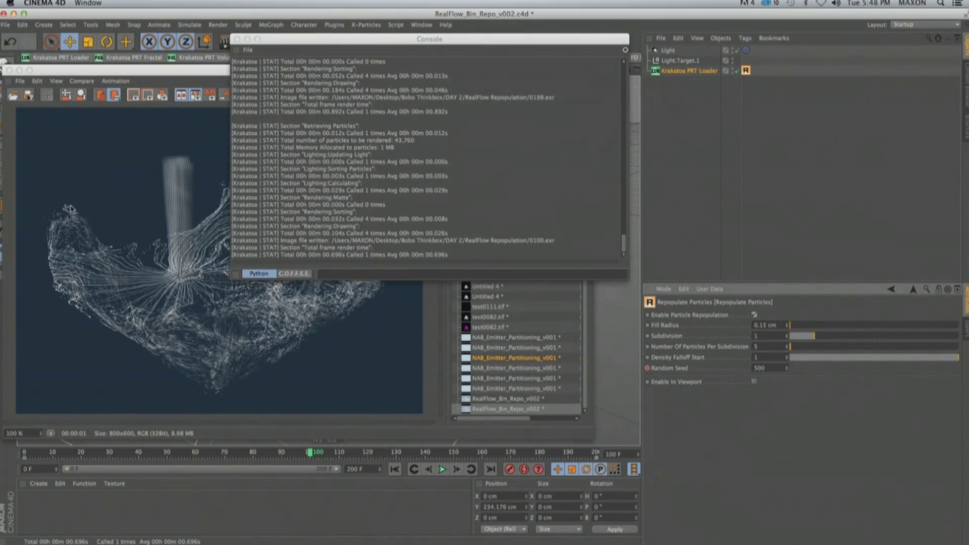
drag(172, 71, 242, 83)
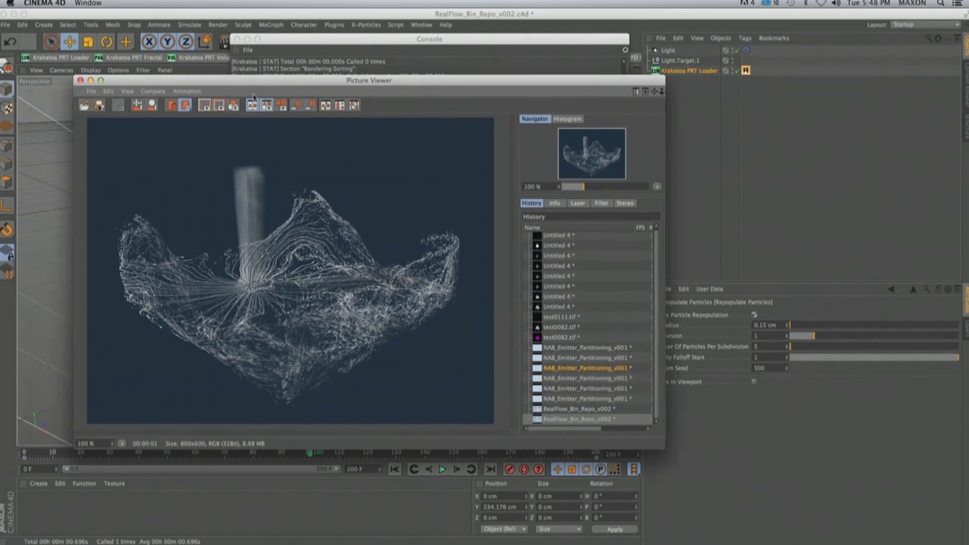
drag(465, 84, 447, 84)
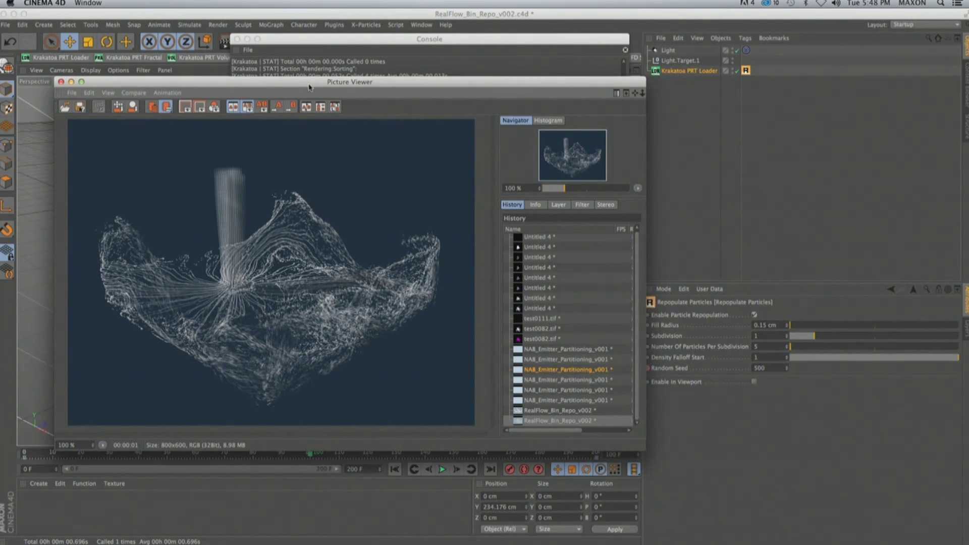
mouse_move(309, 87)
mouse_down()
mouse_move(428, 90)
mouse_move(319, 85)
mouse_up()
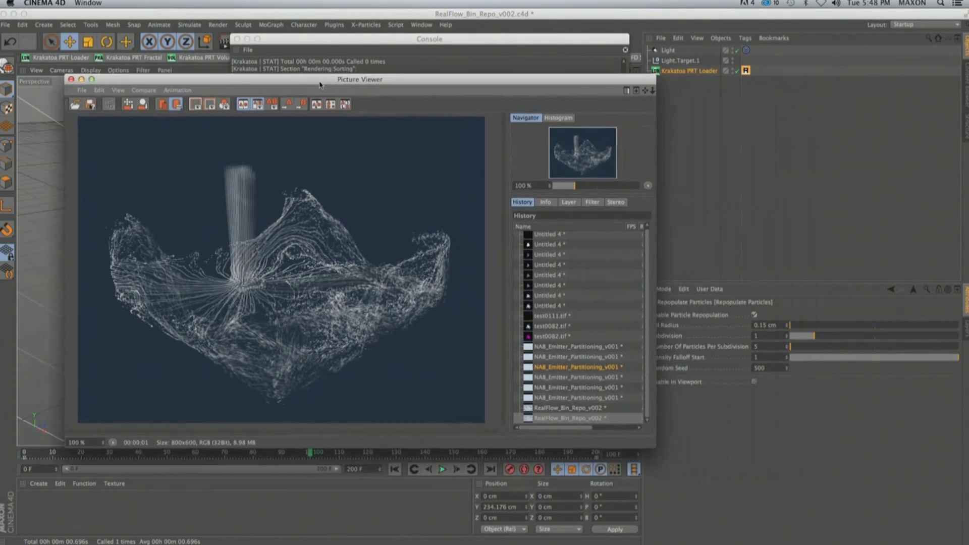
click(237, 39)
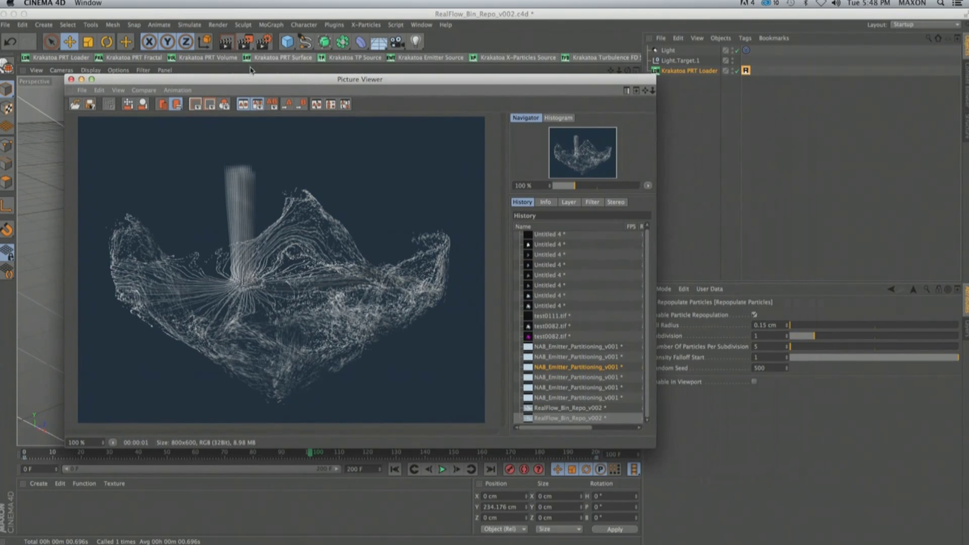
drag(251, 80, 245, 100)
click(245, 42)
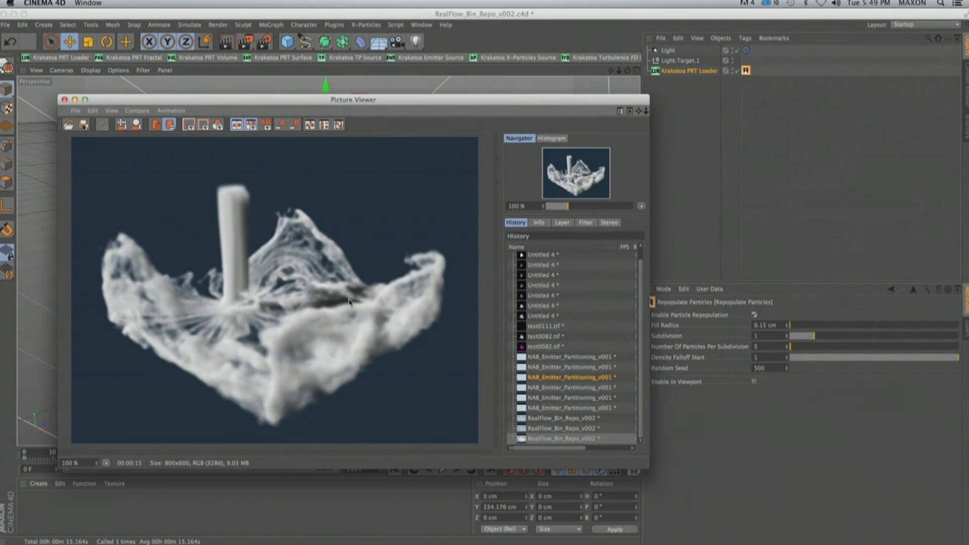
Go to frame 200 and render the repopulated RealFlow splash.
drag(454, 103, 448, 57)
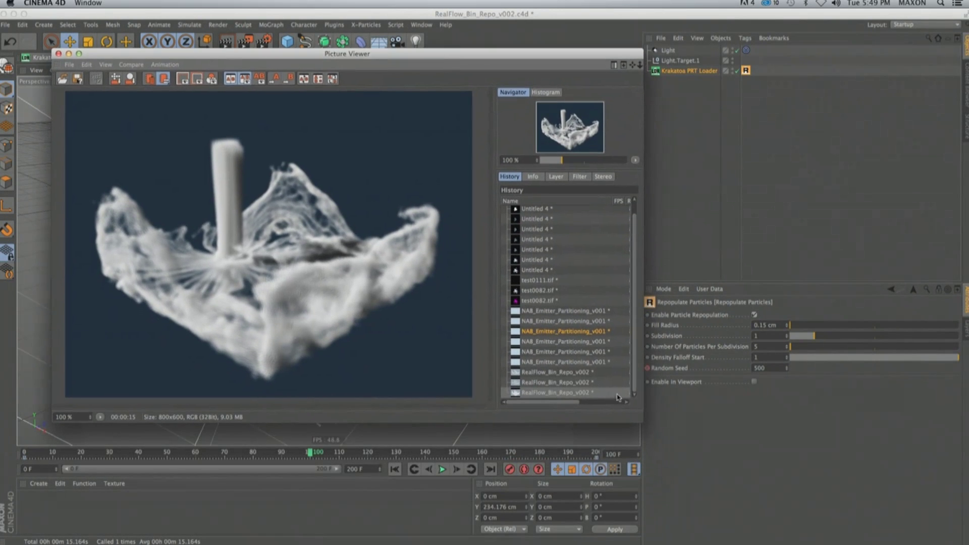
click(596, 457)
click(596, 455)
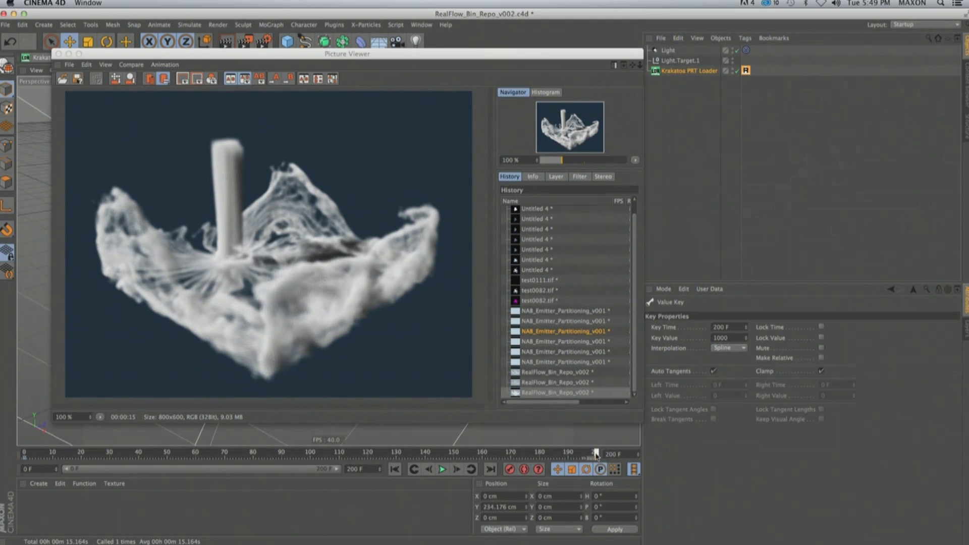
click(299, 251)
key(shift+r)
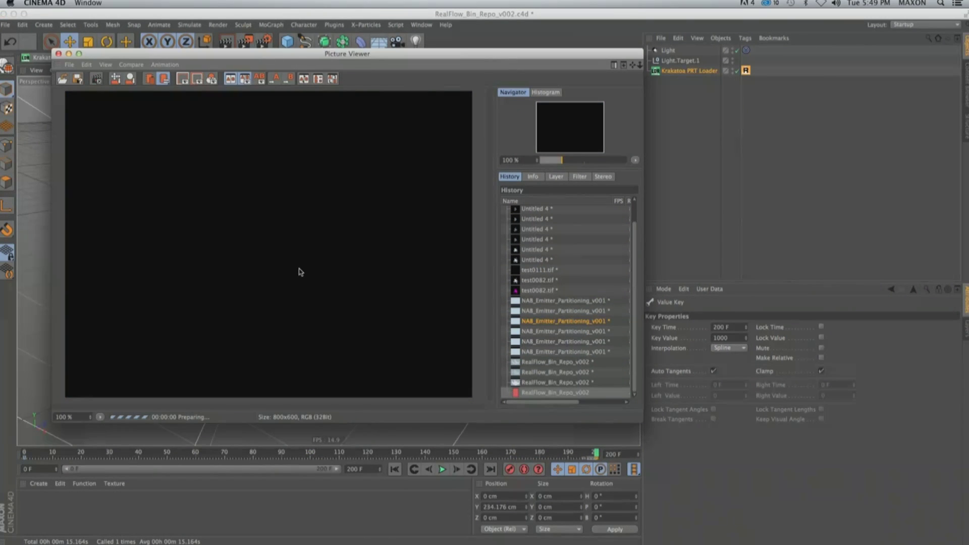
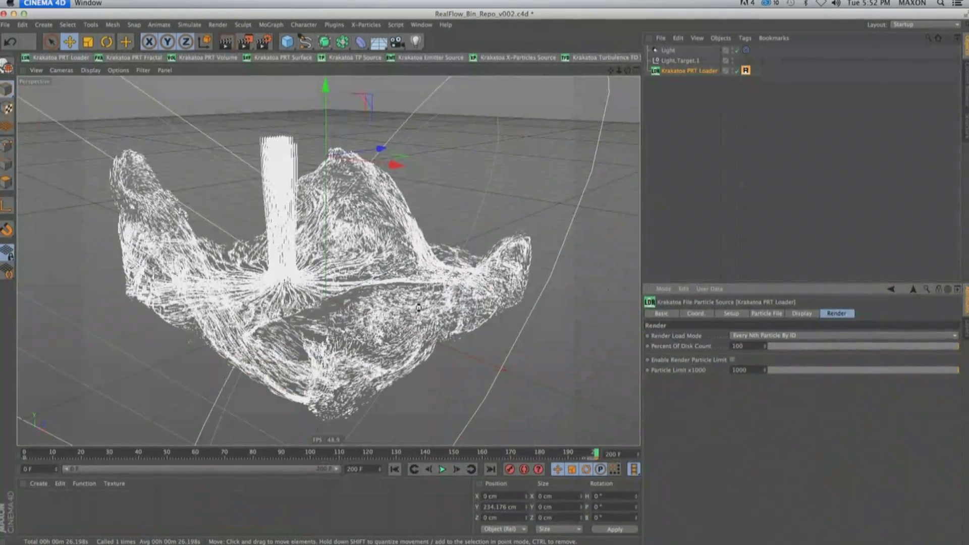
Quit Cinema 4D without saving the RealFlow project and dismiss the error and crash report dialogs.
key(super+q)
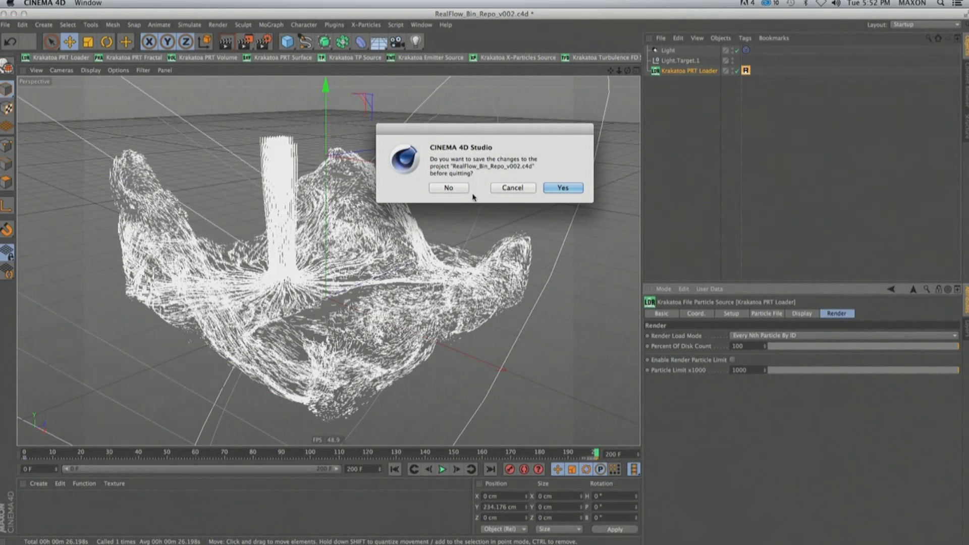
click(448, 188)
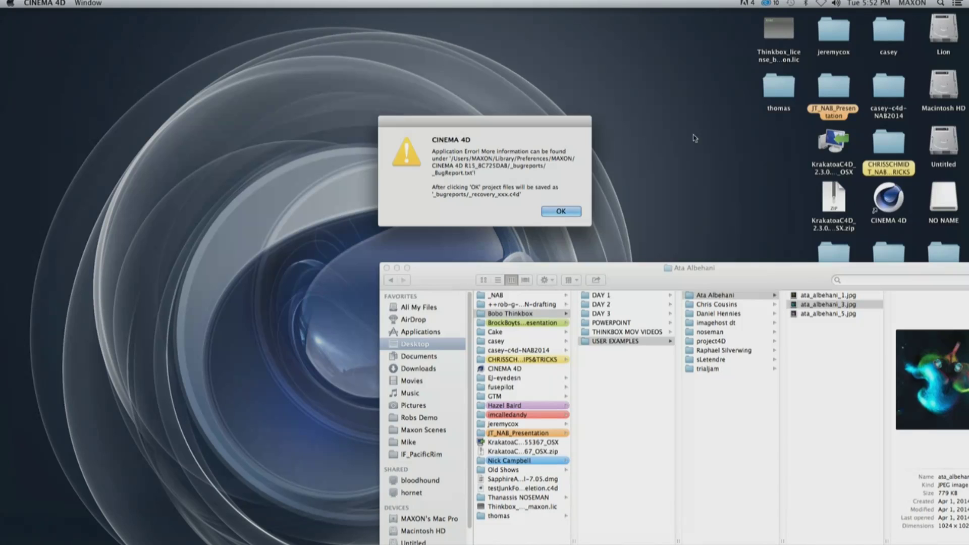
click(561, 211)
mouse_move(558, 539)
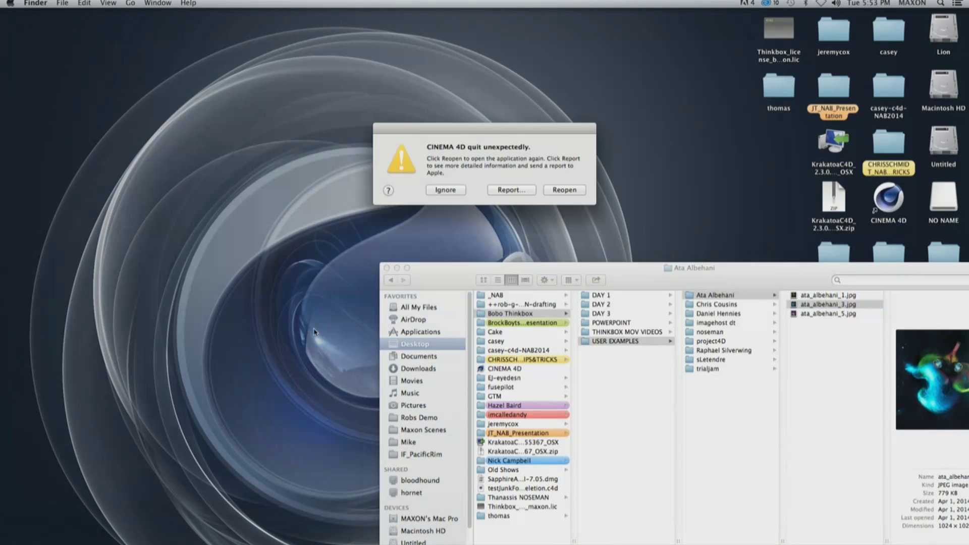
click(451, 191)
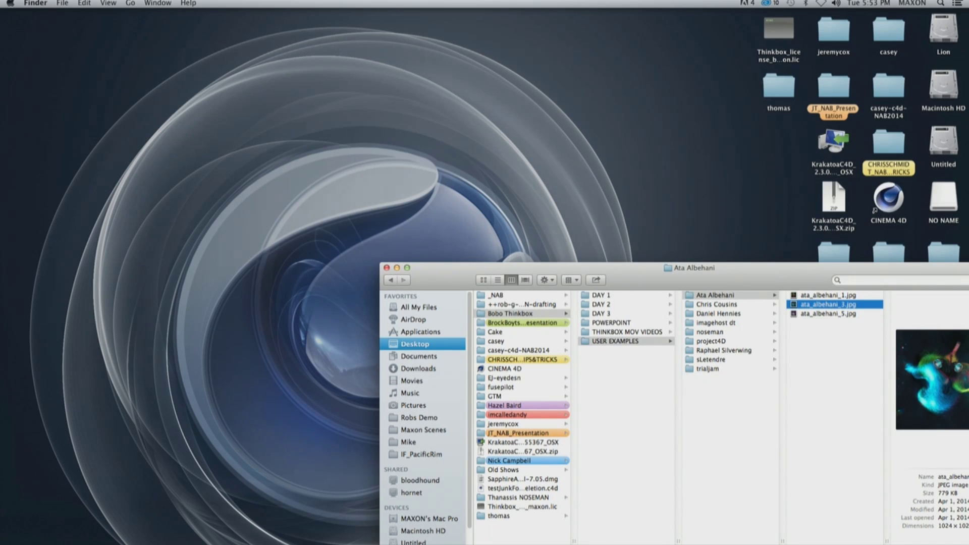
Relaunch Cinema 4D and open KMX_BunnyHair_v002.c4d from the DAY 2 KMX Hair folder.
click(567, 534)
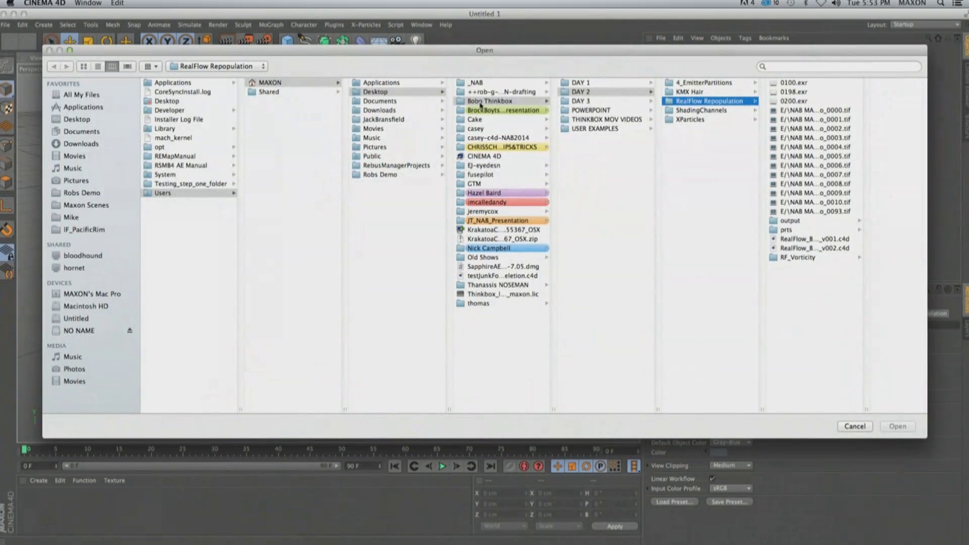
click(588, 94)
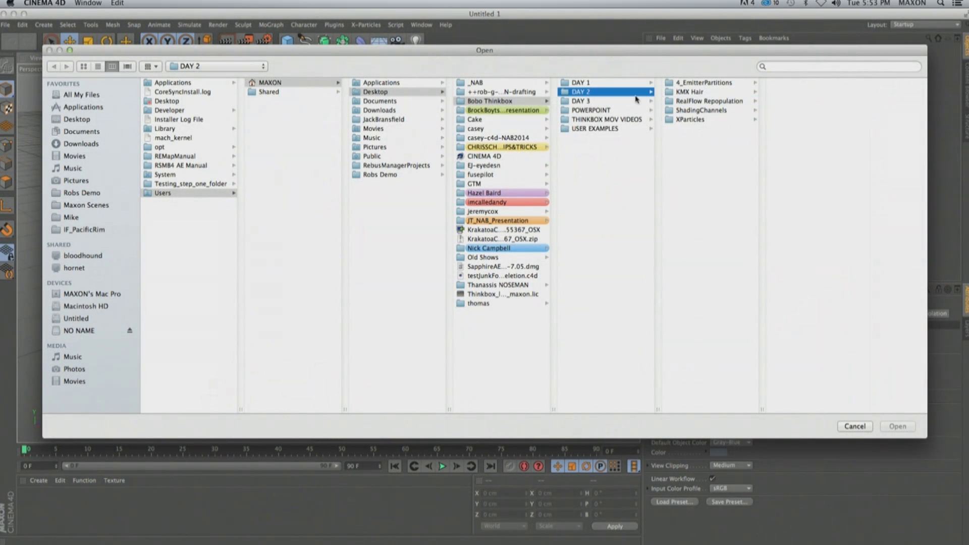
click(693, 94)
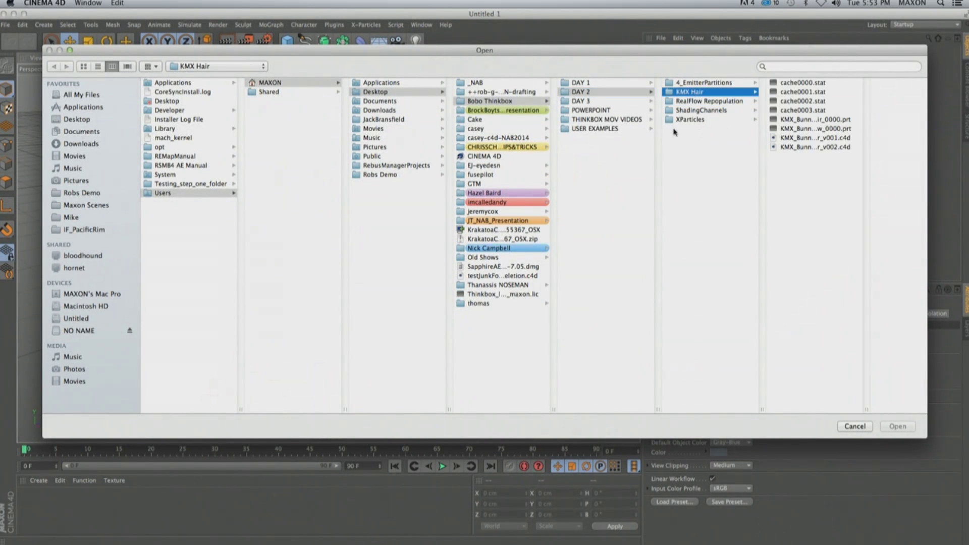
click(810, 147)
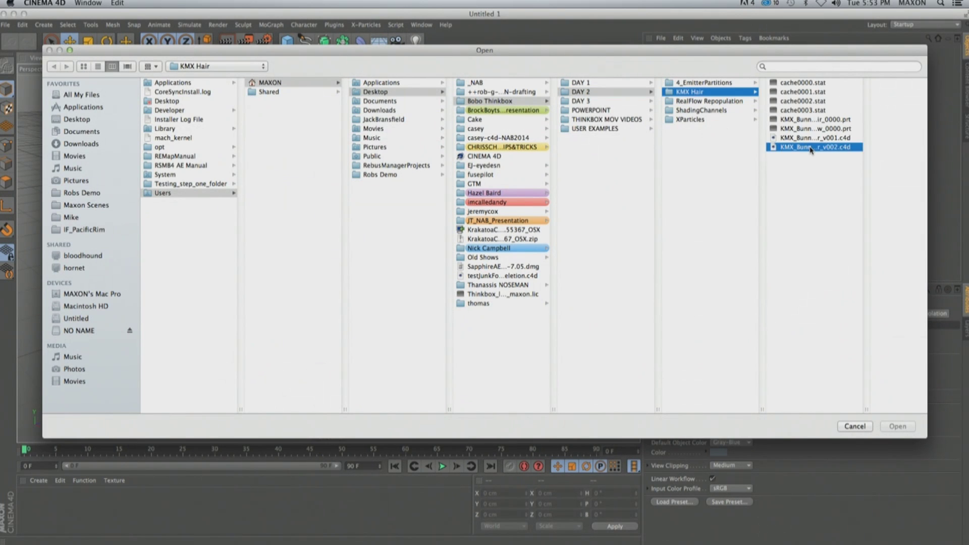
key(Return)
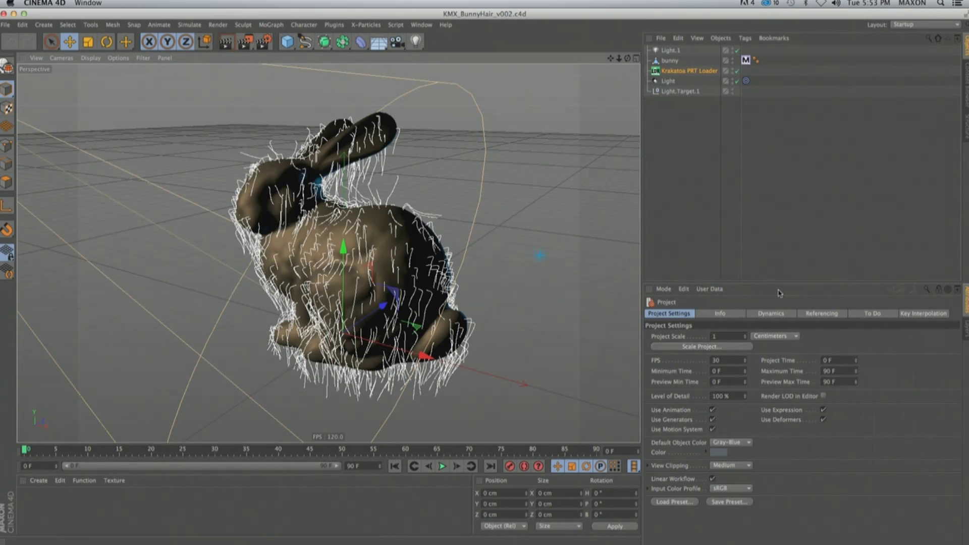
Select the Krakatoa PRT Loader, render the bunny hair to the Picture Viewer and check its particle statistics in the console.
click(687, 74)
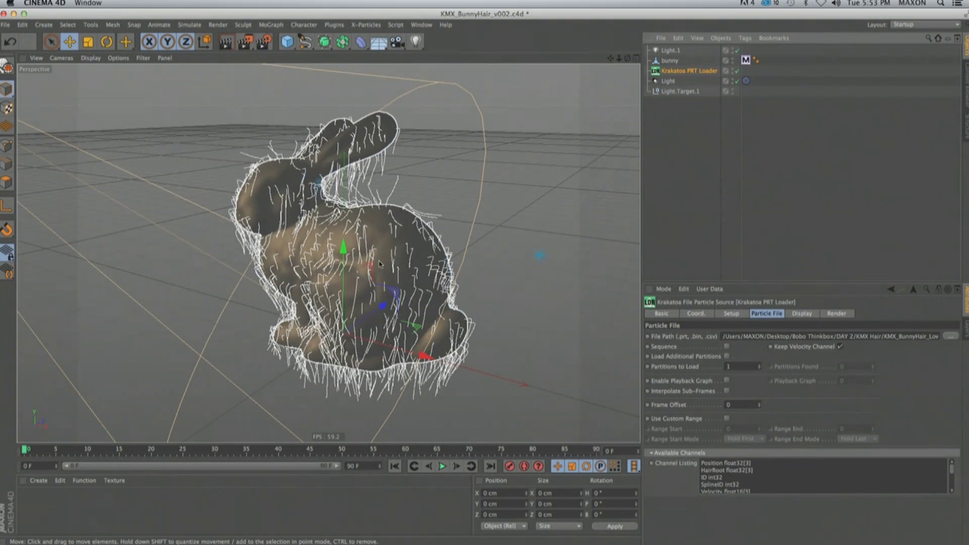
click(244, 41)
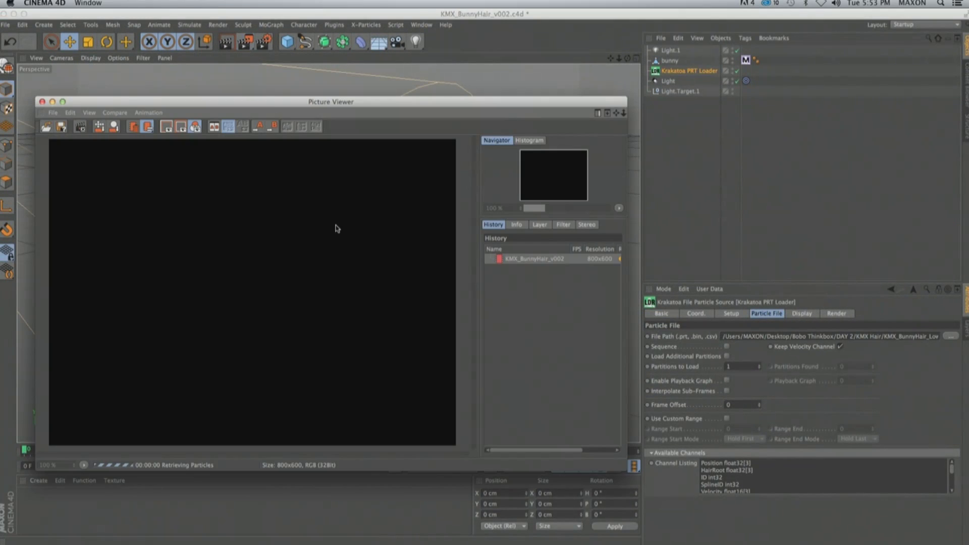
click(421, 25)
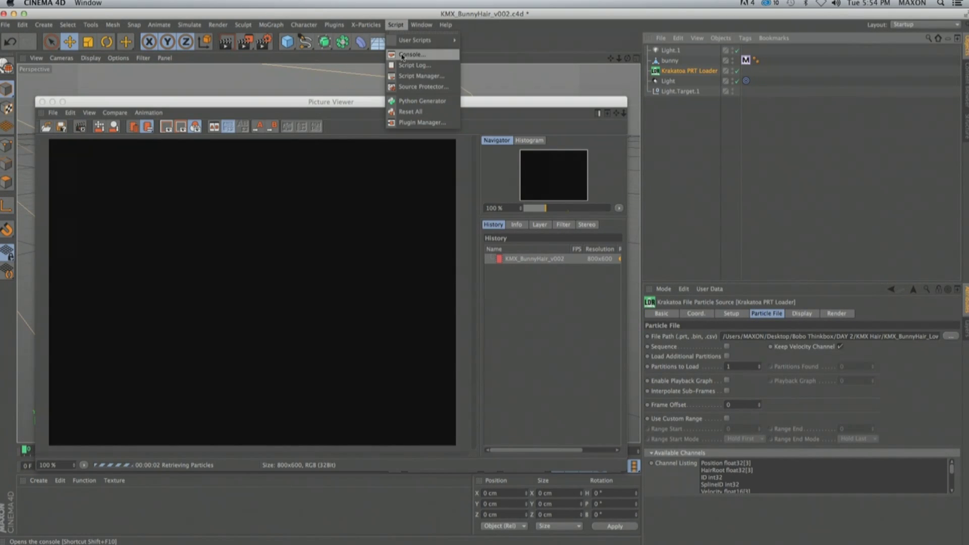
click(404, 57)
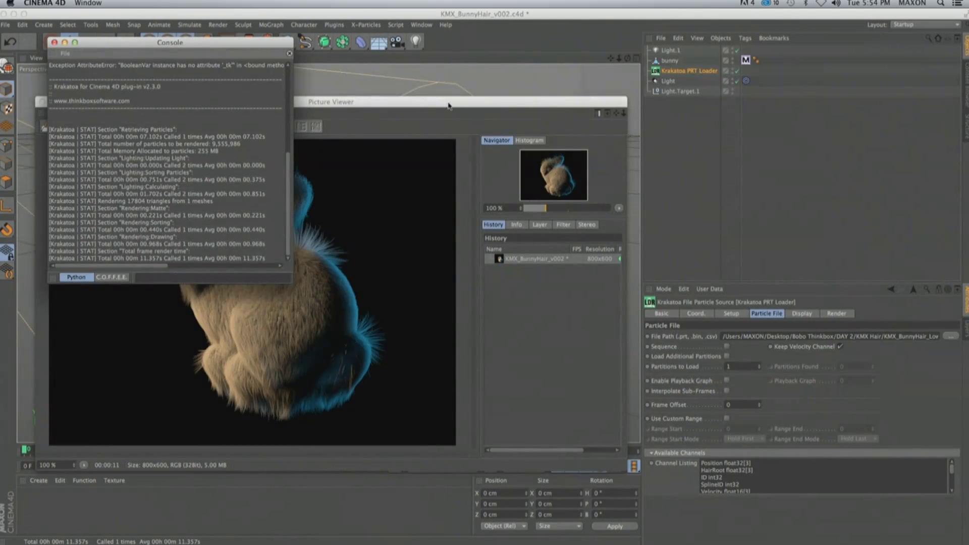
drag(448, 105, 453, 91)
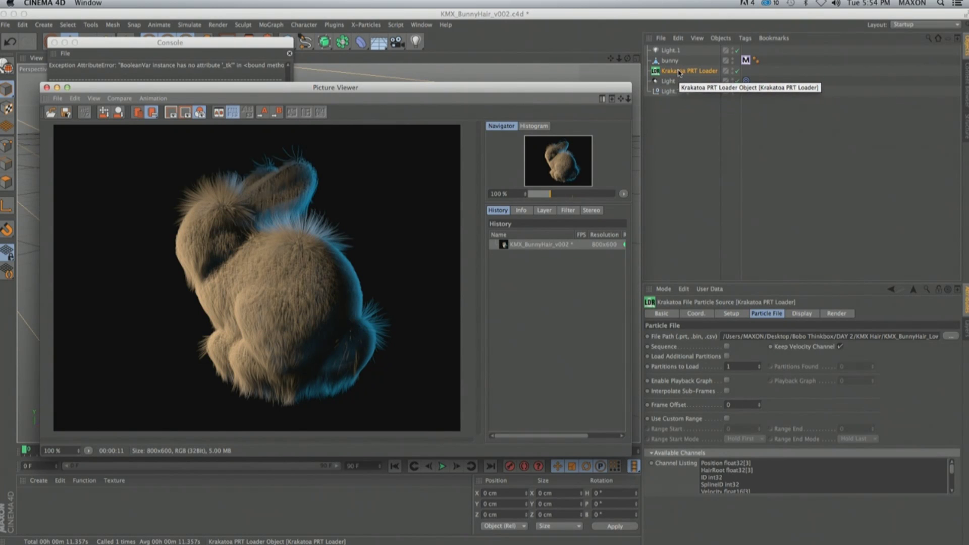
click(272, 43)
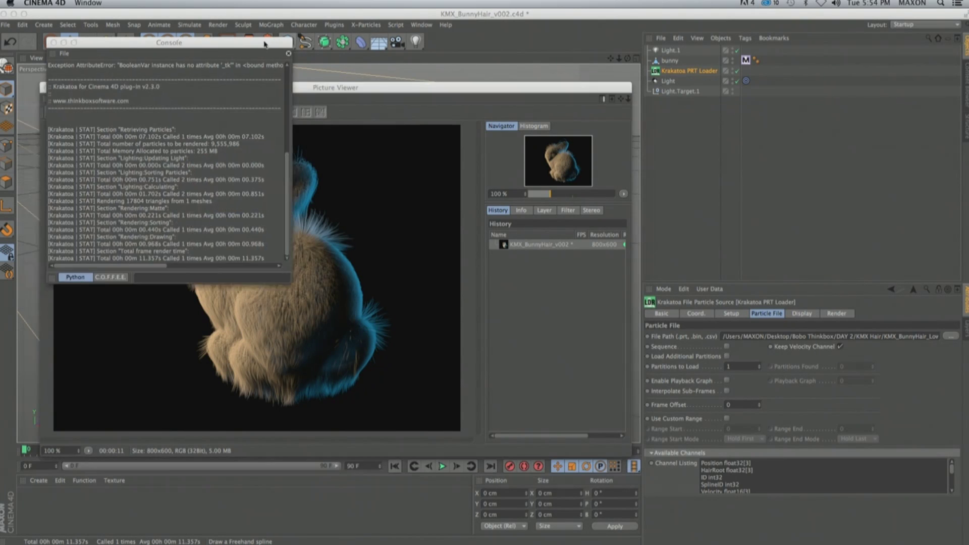
Open Krakatoa's Shader options in the render settings, move the window clear of the bunny render and close the console.
key(super+b)
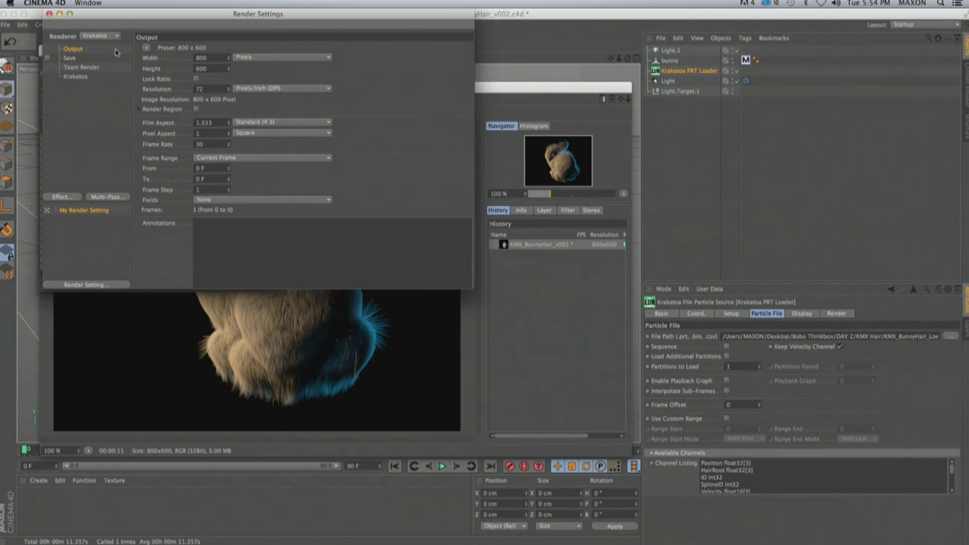
click(79, 77)
click(211, 49)
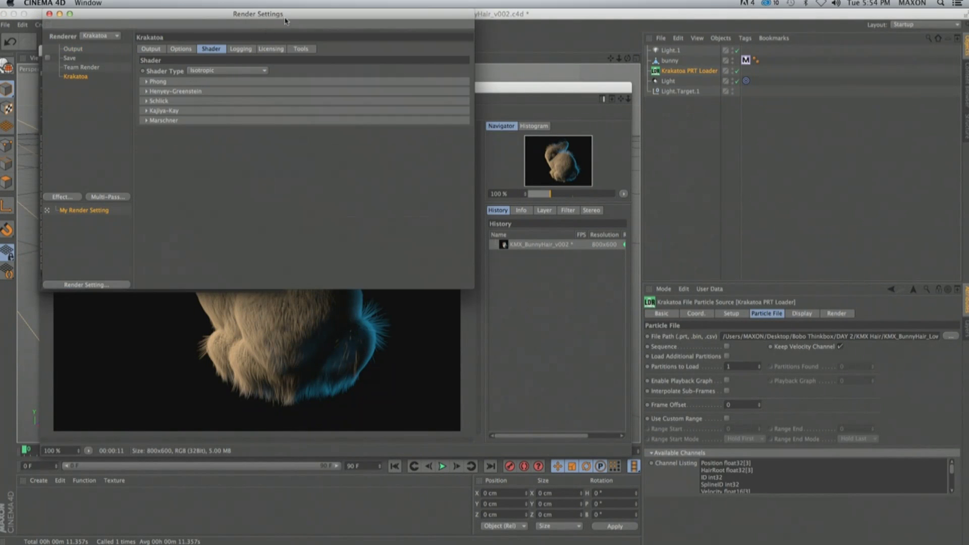
drag(284, 23, 644, 58)
click(46, 51)
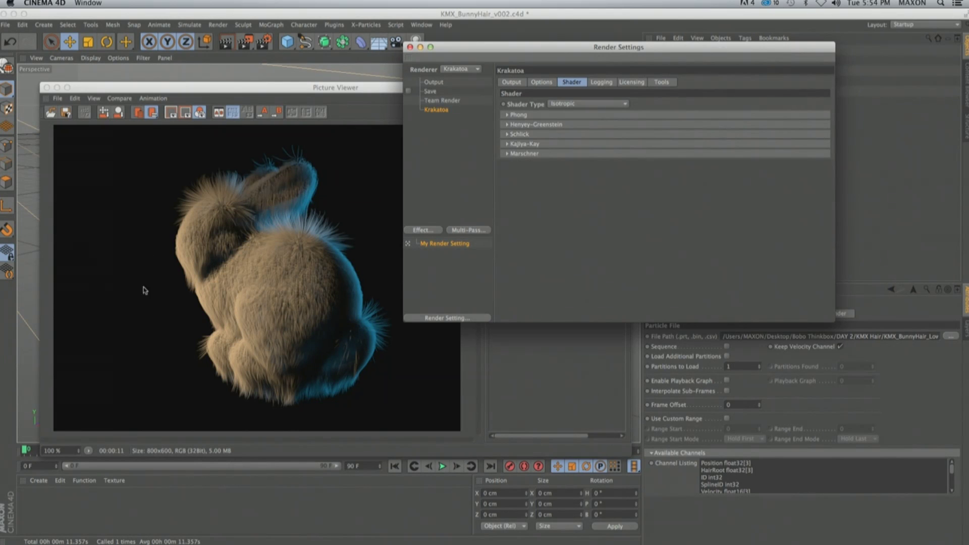
Set the Krakatoa shader type to Kajiya-Kay, render the bunny and compare it with the previous render.
click(564, 104)
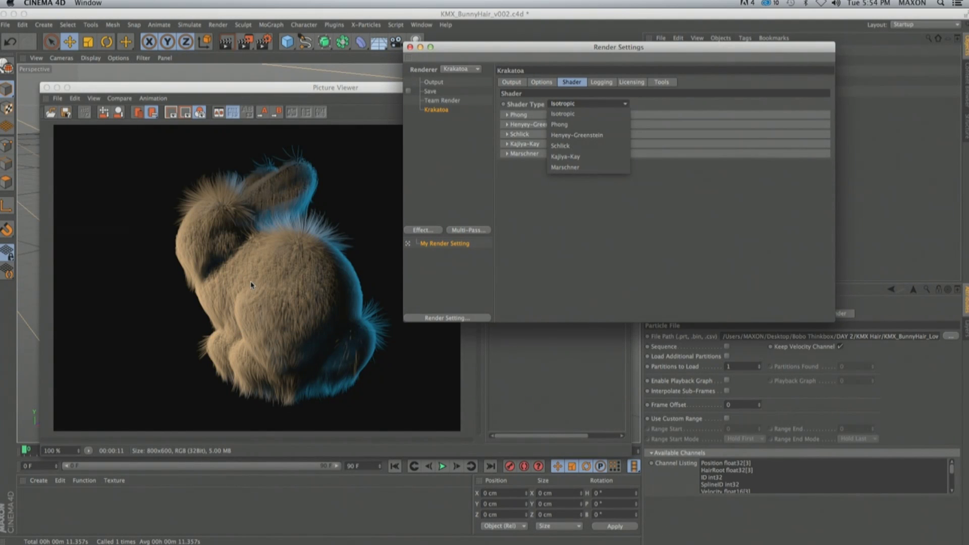
click(573, 157)
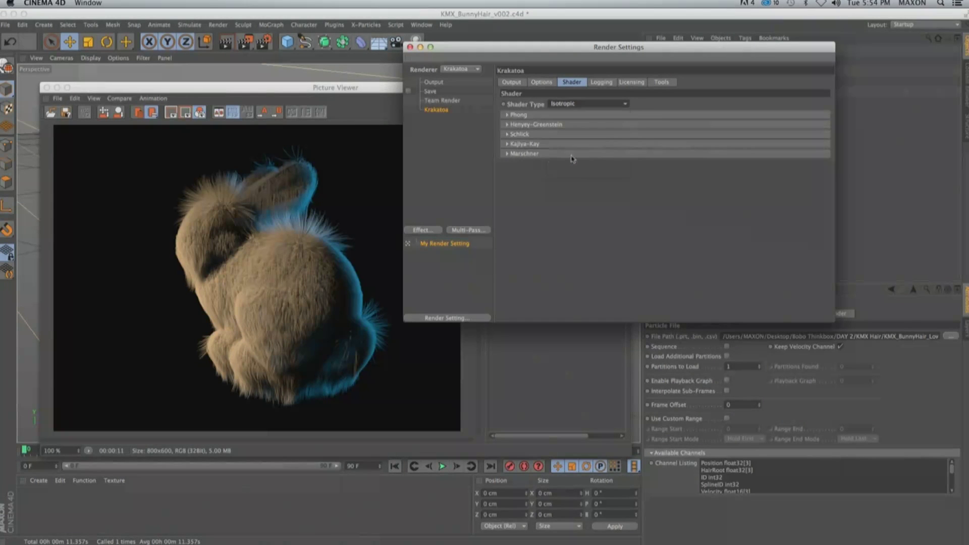
click(545, 147)
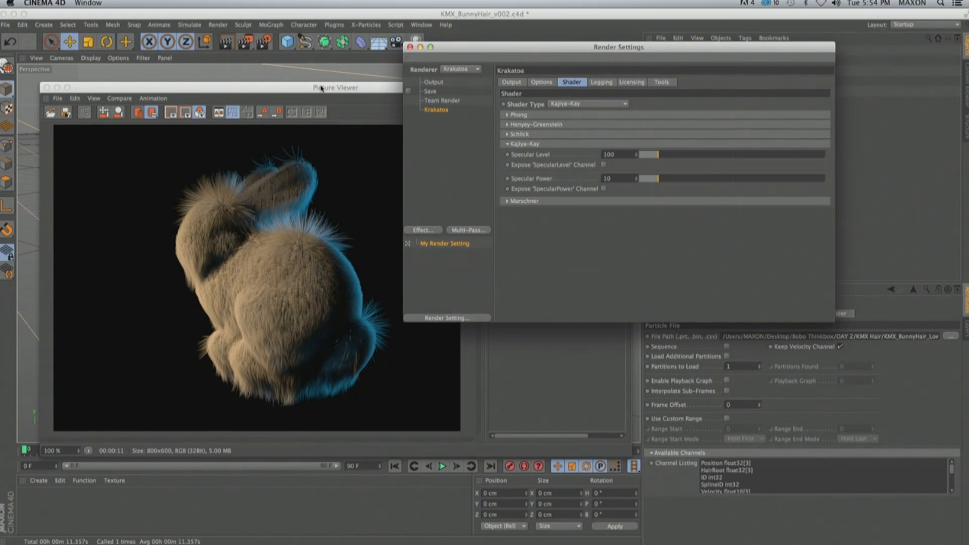
key(shift+r)
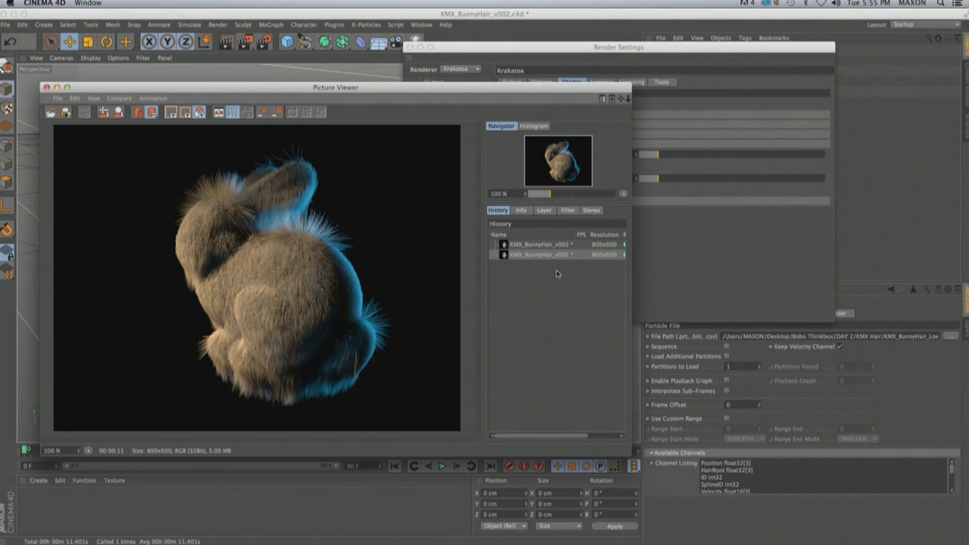
click(532, 245)
click(532, 255)
Set the Krakatoa shader type to Marschner, expand its parameters and render the bunny with it.
click(703, 249)
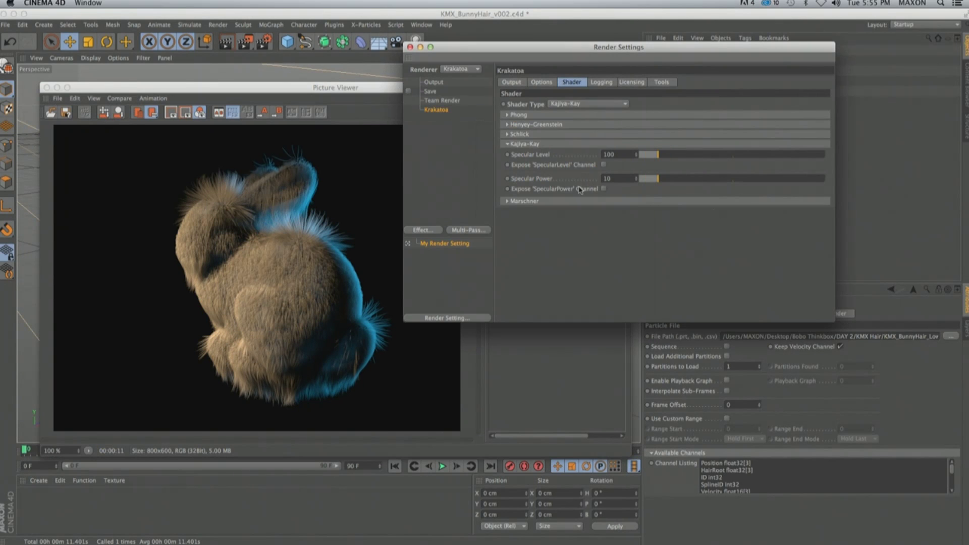
click(566, 103)
click(569, 171)
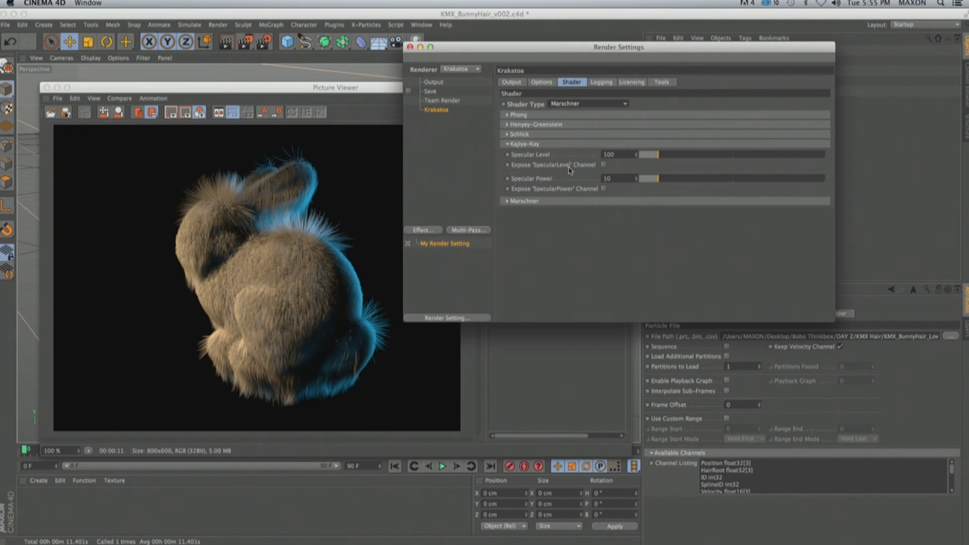
click(564, 155)
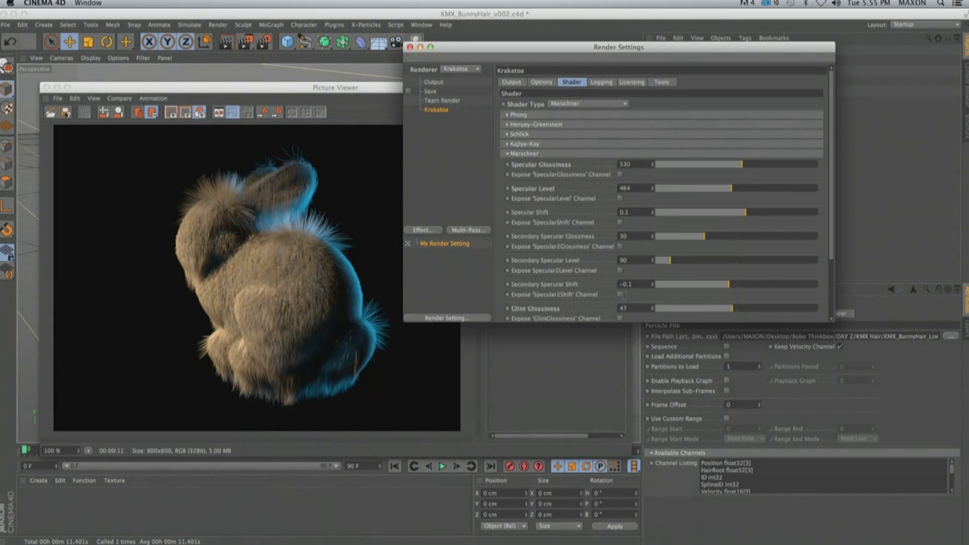
drag(628, 323, 629, 380)
click(246, 42)
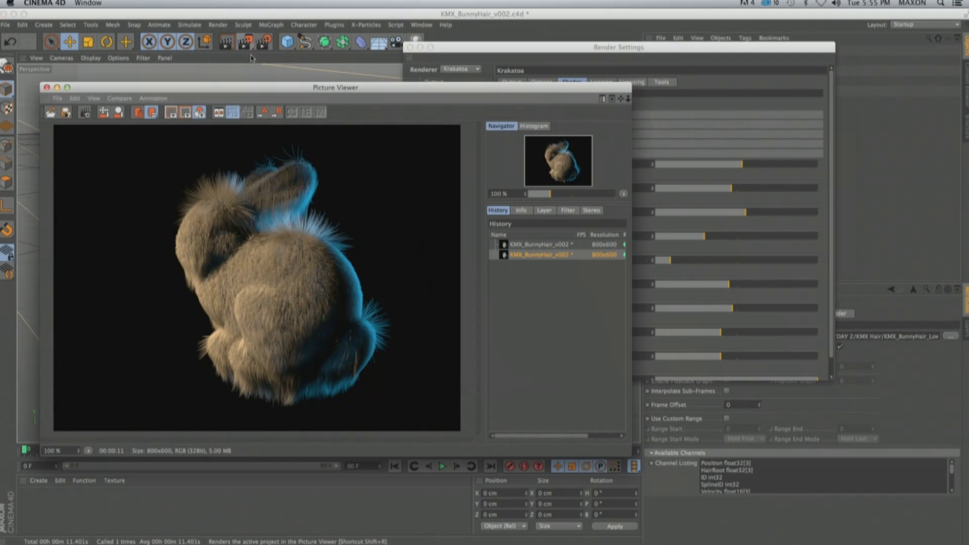
Compare the particle memory allocation of the bunny renders in the console statistics.
click(629, 52)
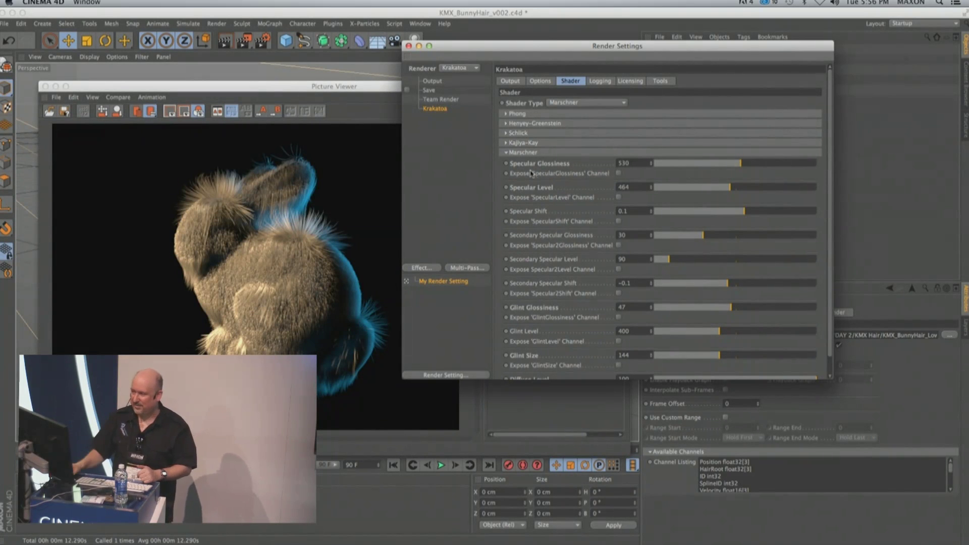
click(397, 24)
click(407, 53)
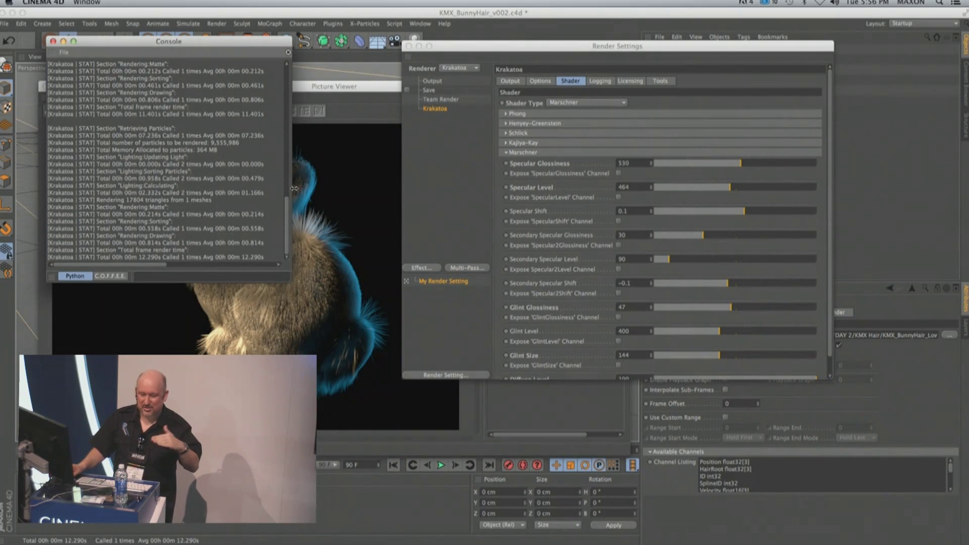
mouse_move(288, 210)
mouse_down()
mouse_move(288, 126)
mouse_move(289, 192)
mouse_up()
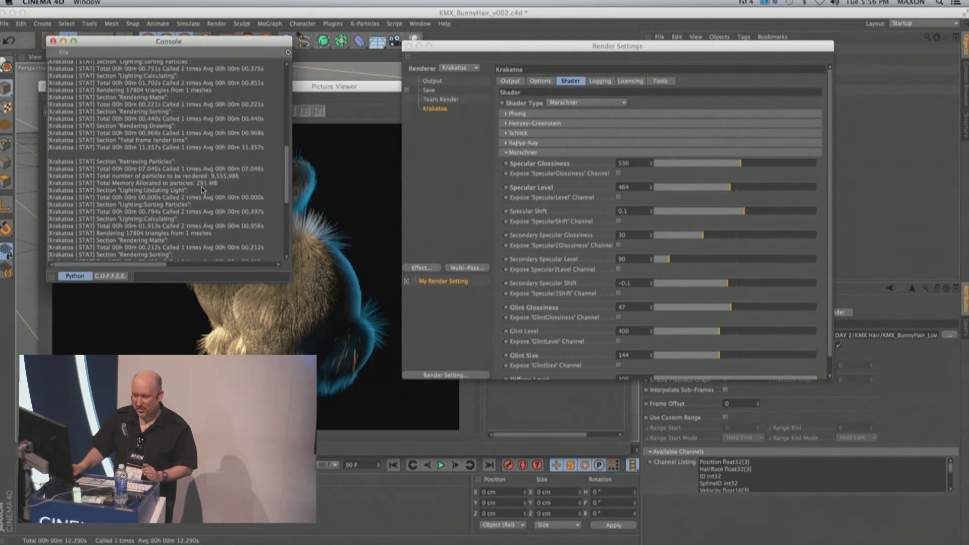
drag(286, 189, 286, 233)
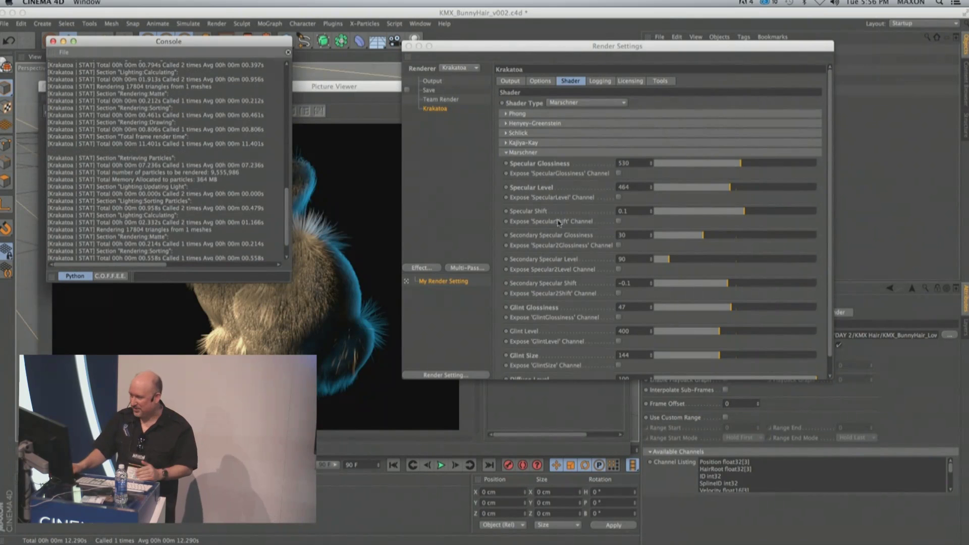
Expose the Marschner shader's glossiness, level and shift channels for both the primary and secondary specular.
click(618, 173)
click(625, 198)
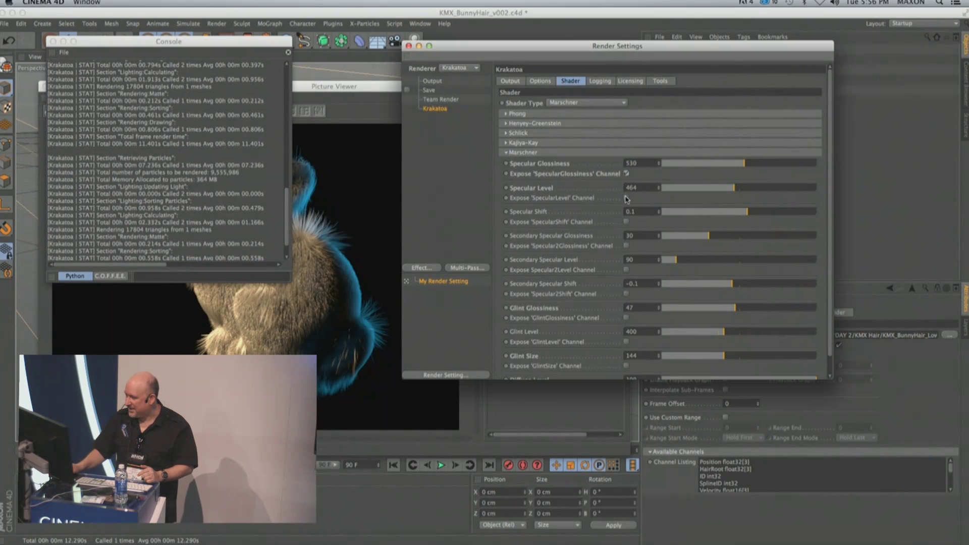
click(626, 223)
click(626, 246)
click(627, 270)
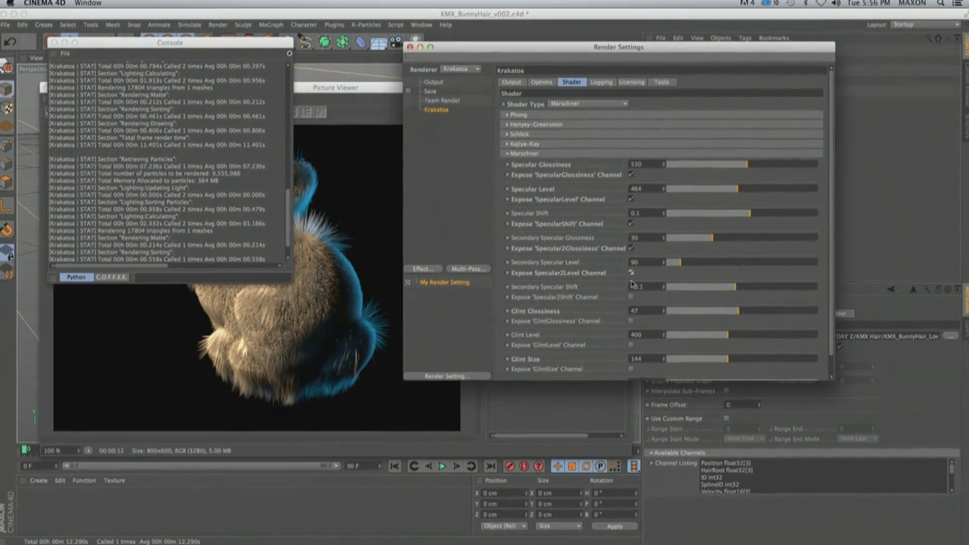
click(631, 297)
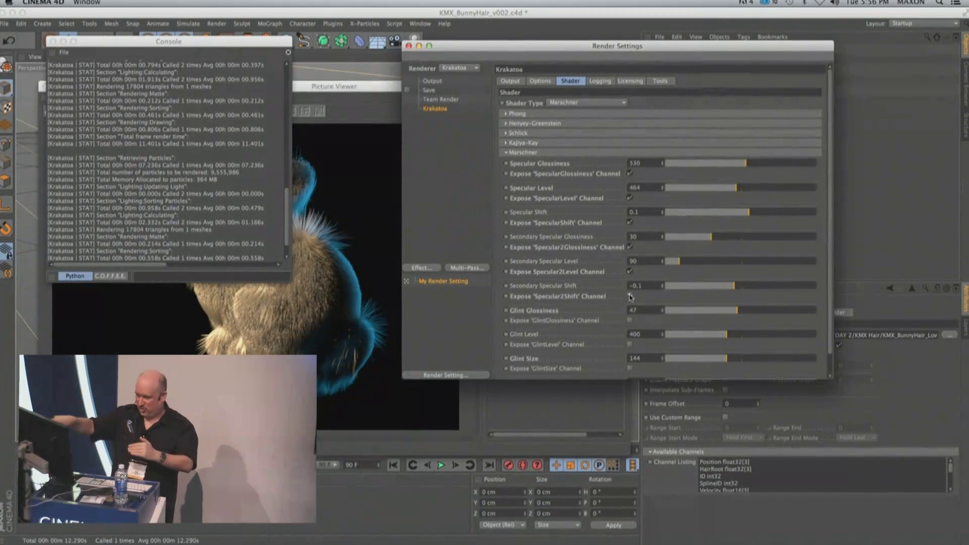
click(630, 296)
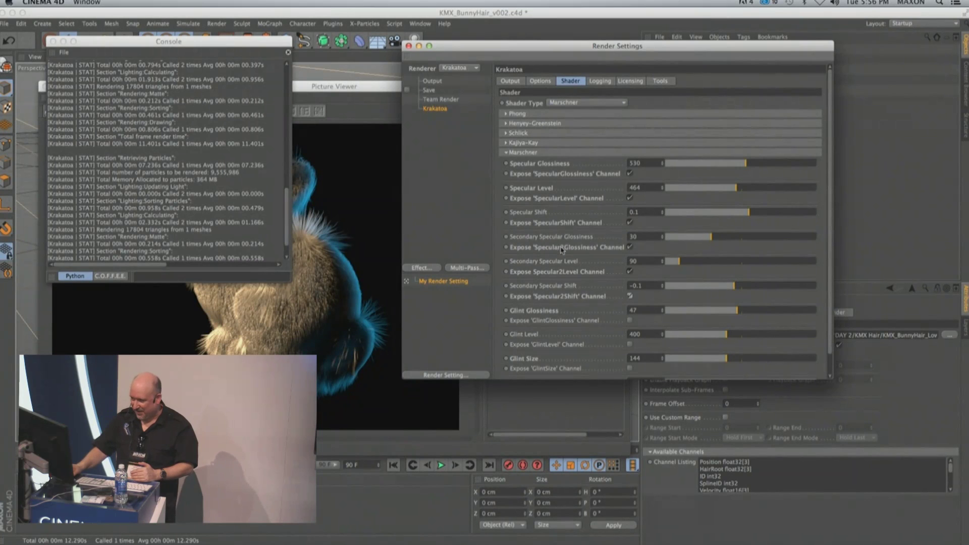
Expose the Marschner shader's glint glossiness, glint level, glint size and diffuse level channels.
click(631, 322)
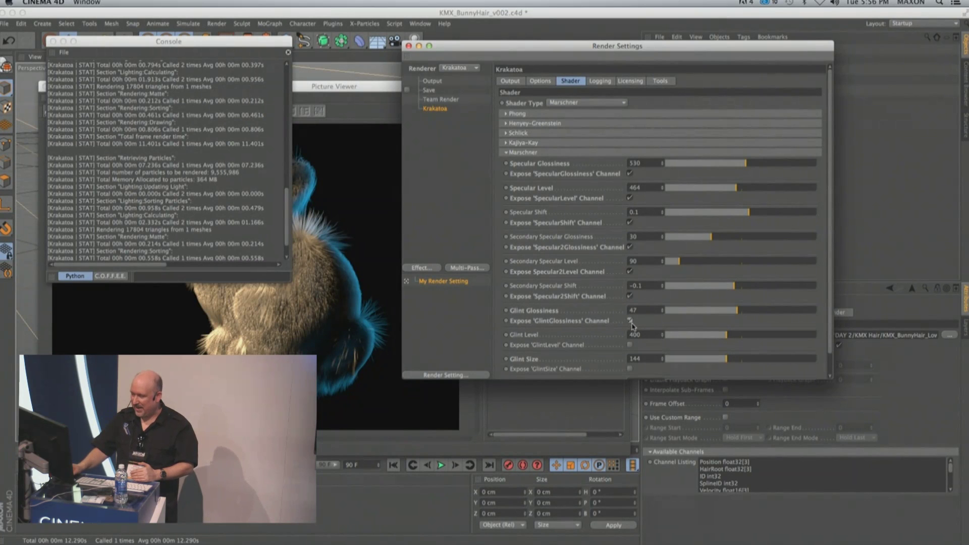
click(629, 344)
click(630, 369)
scroll(660, 372, down, 1)
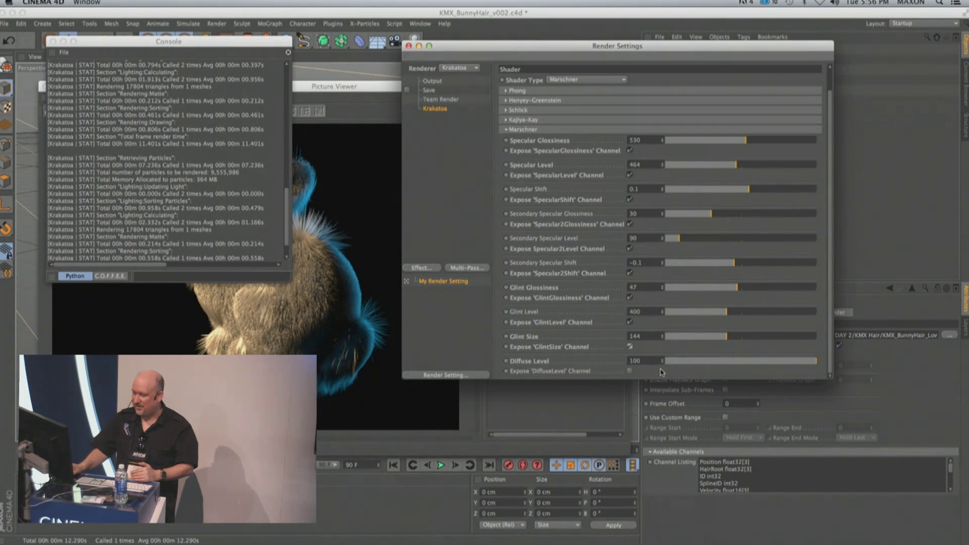
click(630, 371)
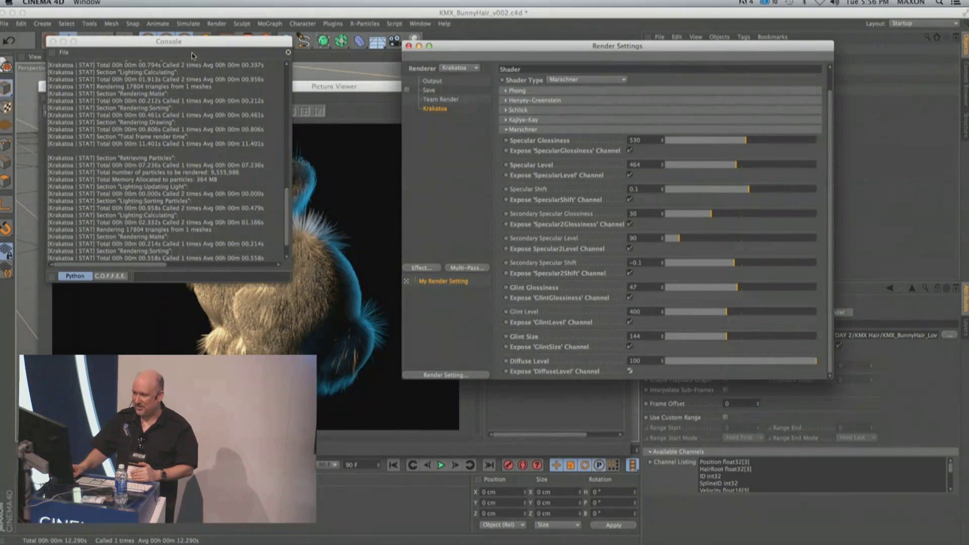
Render the bunny with all Marschner channels exposed and check its particle memory allocation in the console statistics.
drag(240, 42, 233, 69)
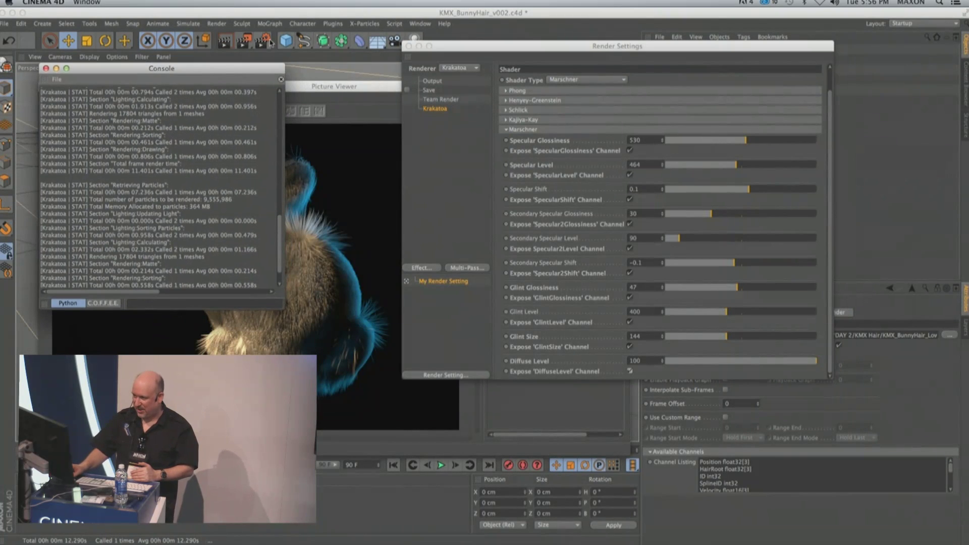
click(246, 40)
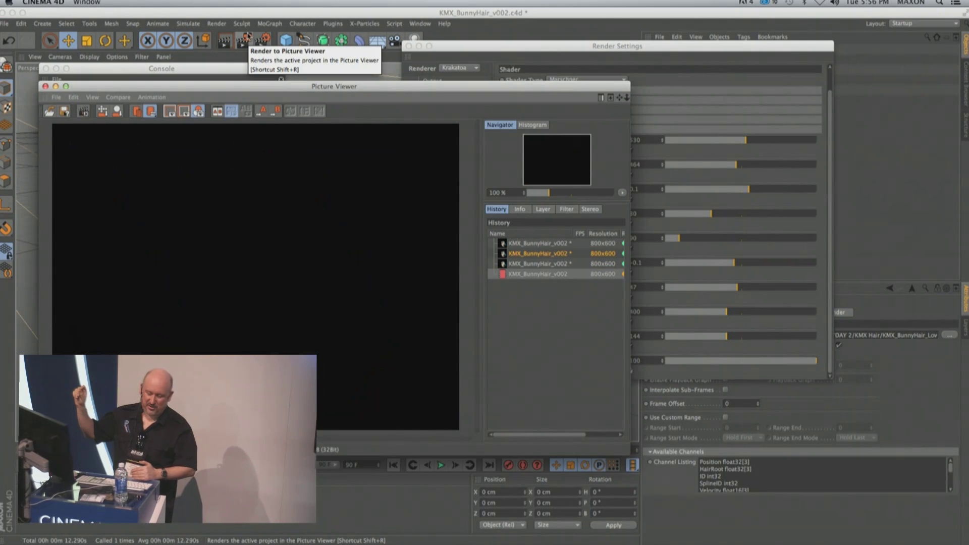
click(202, 69)
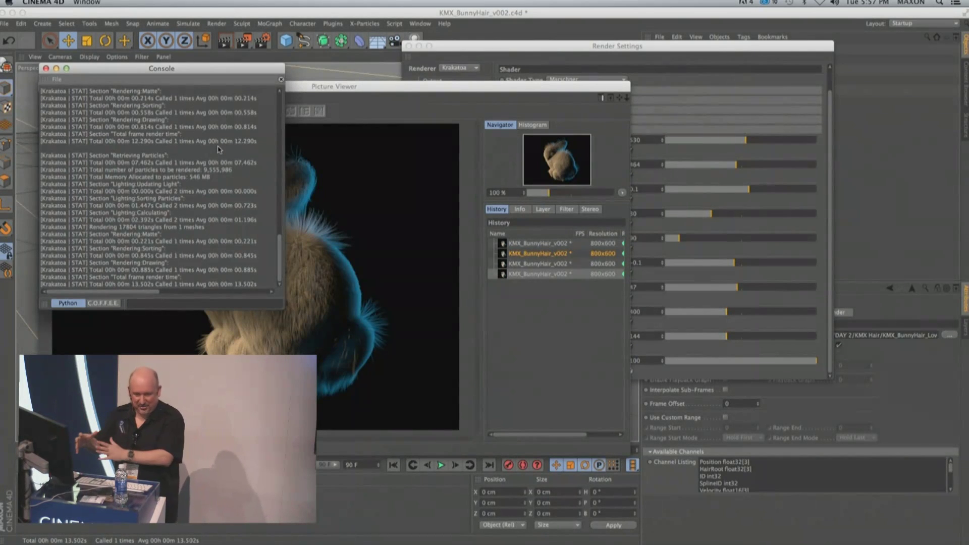
Open KC4D_ShadingChannels_v001.c4d from the ShadingChannels folder, clearing away the render settings, Picture Viewer and console windows.
click(702, 50)
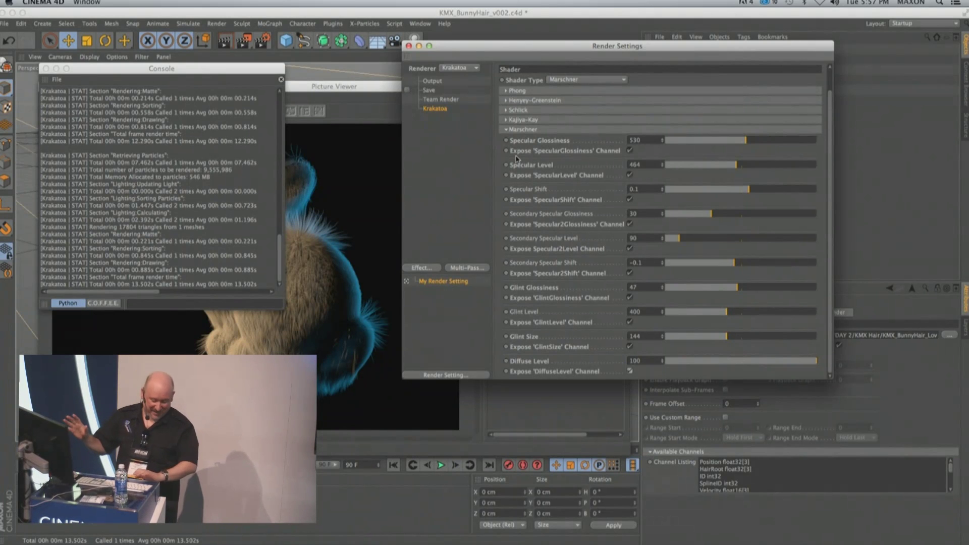
click(409, 45)
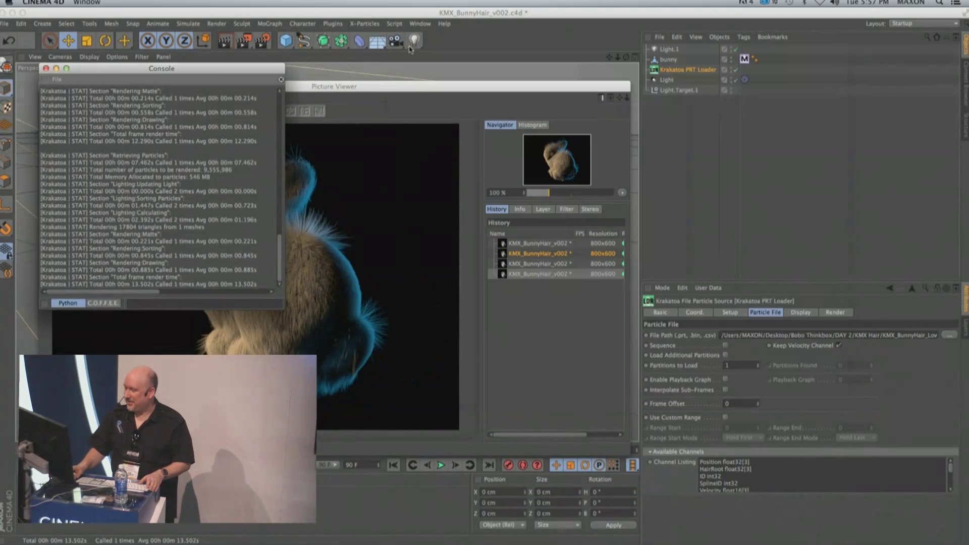
click(4, 23)
click(25, 51)
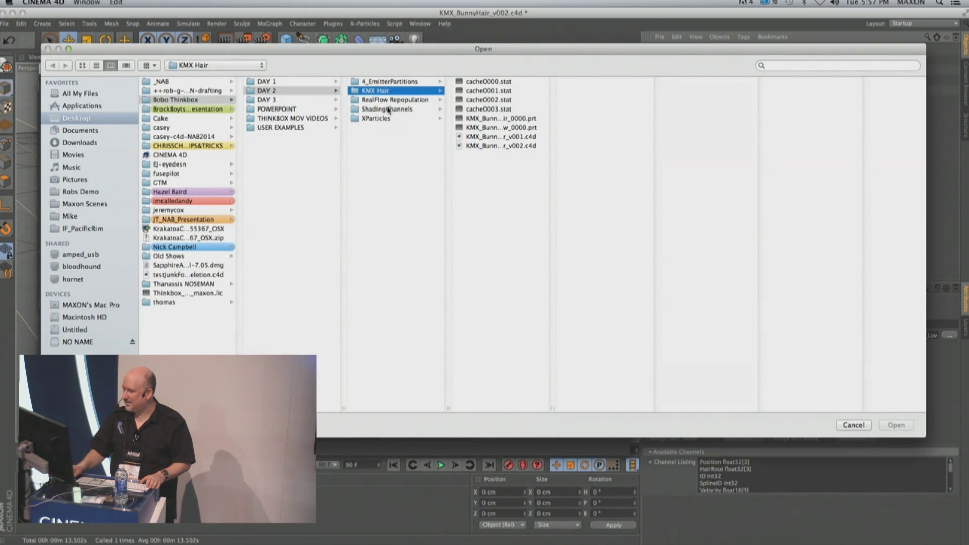
click(391, 110)
click(476, 82)
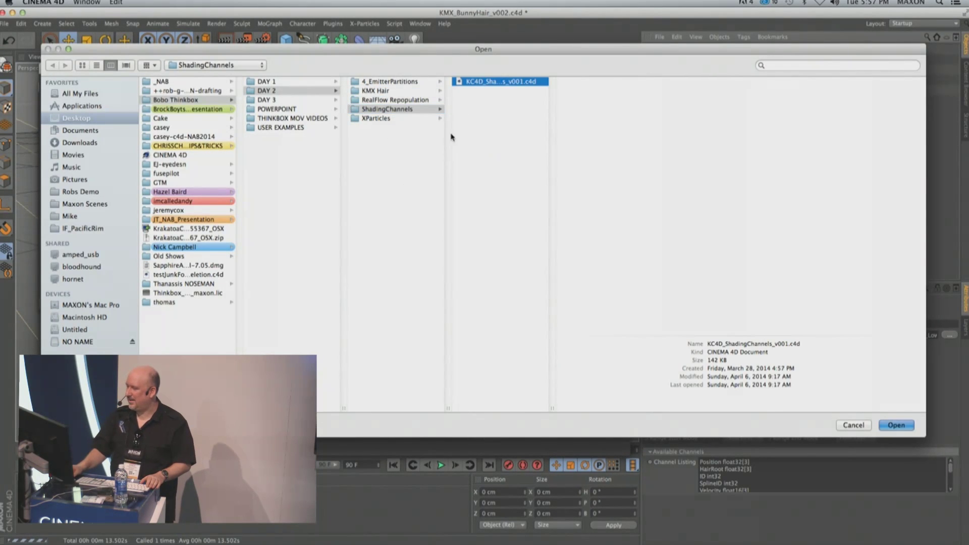
key(Return)
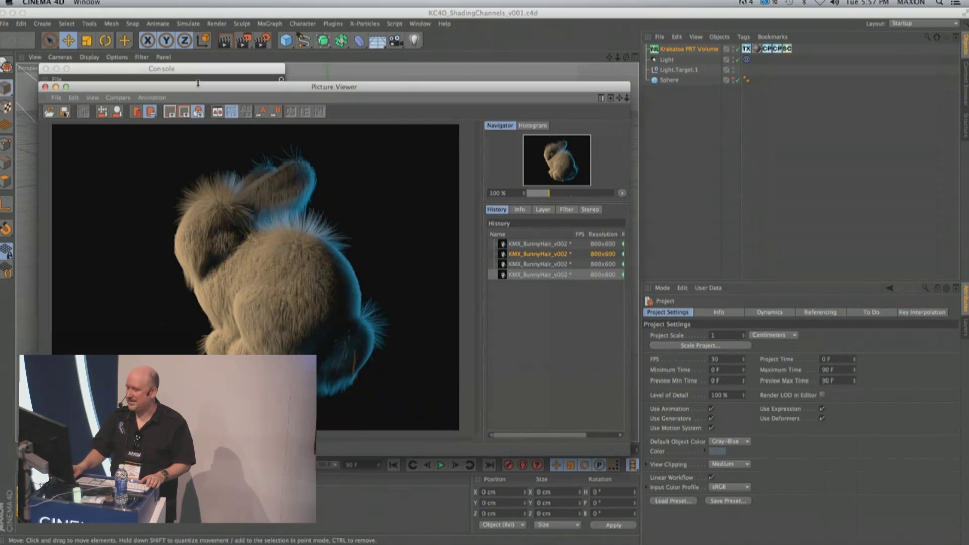
click(45, 87)
click(46, 68)
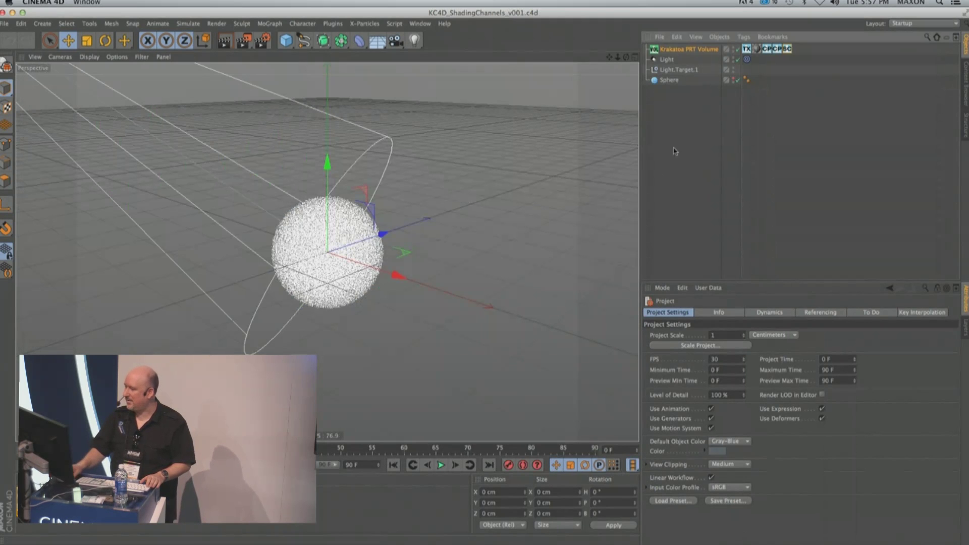
Inspect the texture tag on the Krakatoa PRT Volume and the color texture of its material.
click(757, 50)
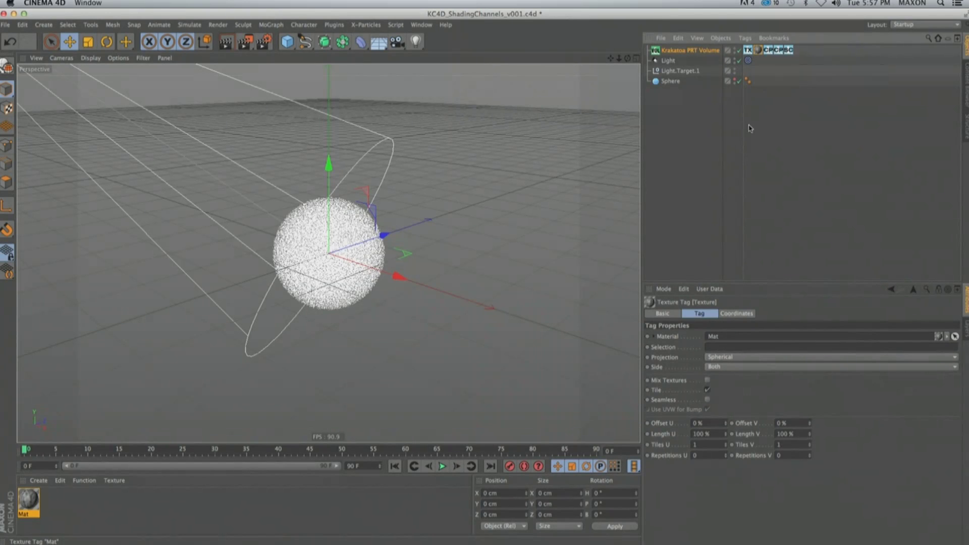
click(654, 337)
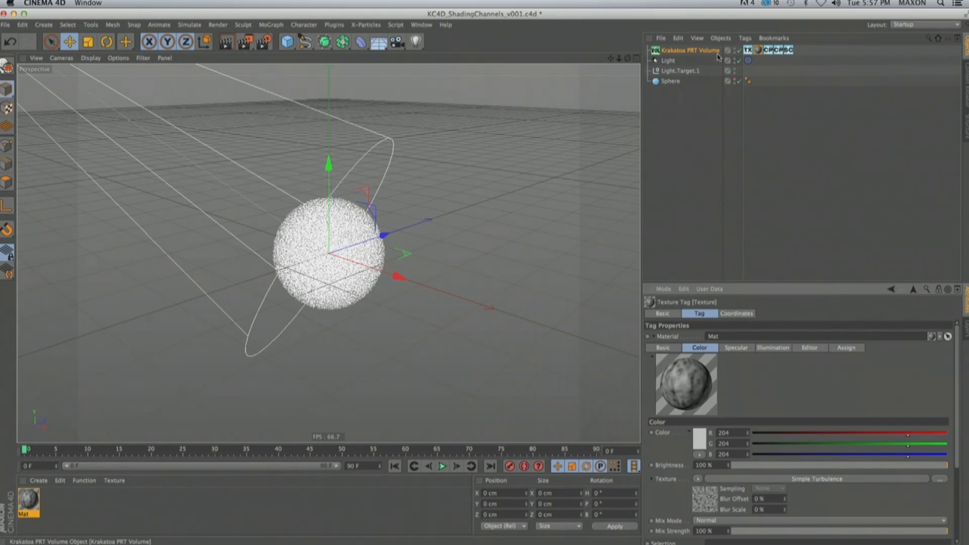
click(768, 50)
click(756, 51)
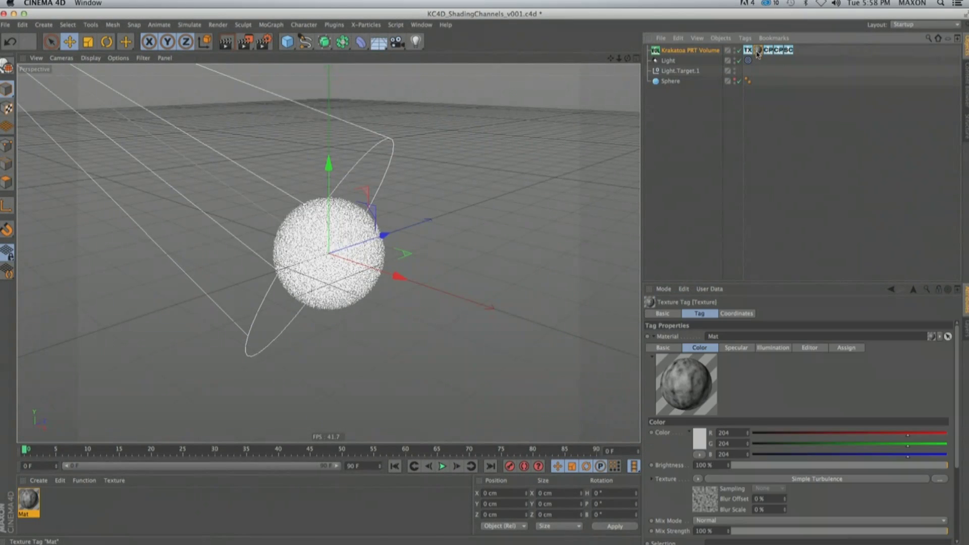
Review the output shader channels of the PRT Volume's Texture Channel Override tag, including the output color channel name.
click(746, 50)
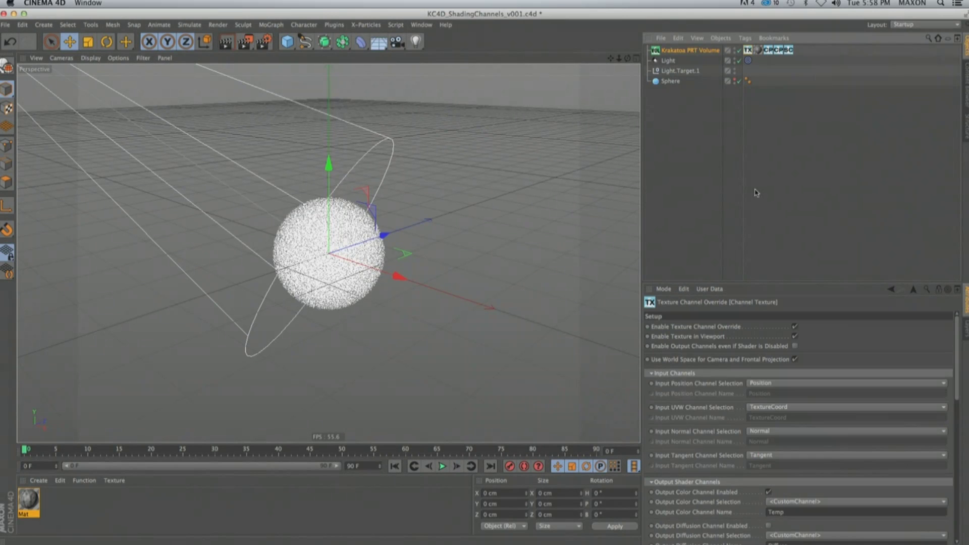
drag(958, 358, 964, 399)
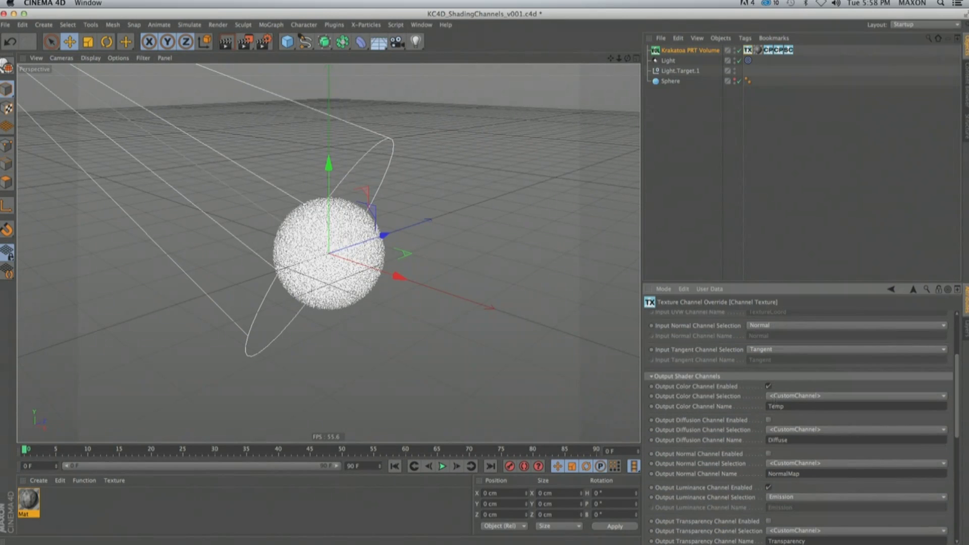
click(792, 407)
click(792, 406)
Review the source and destination channels of both Channel Copy tags and the settings of the Channel Scale tag.
click(767, 50)
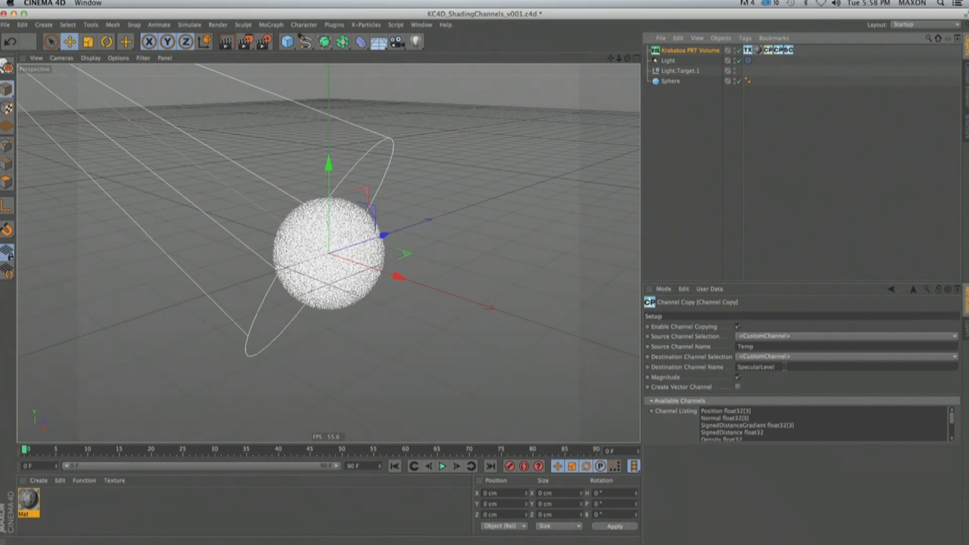
click(779, 50)
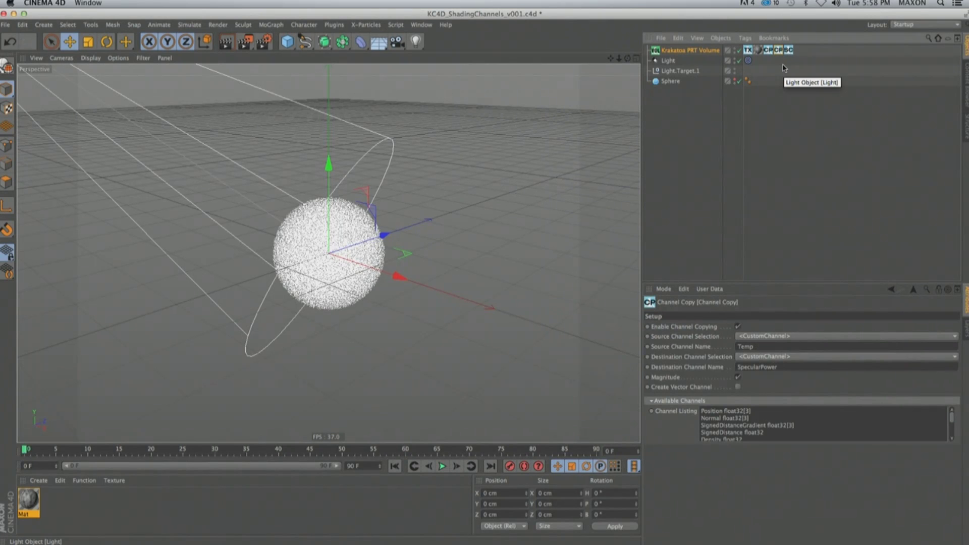
click(789, 50)
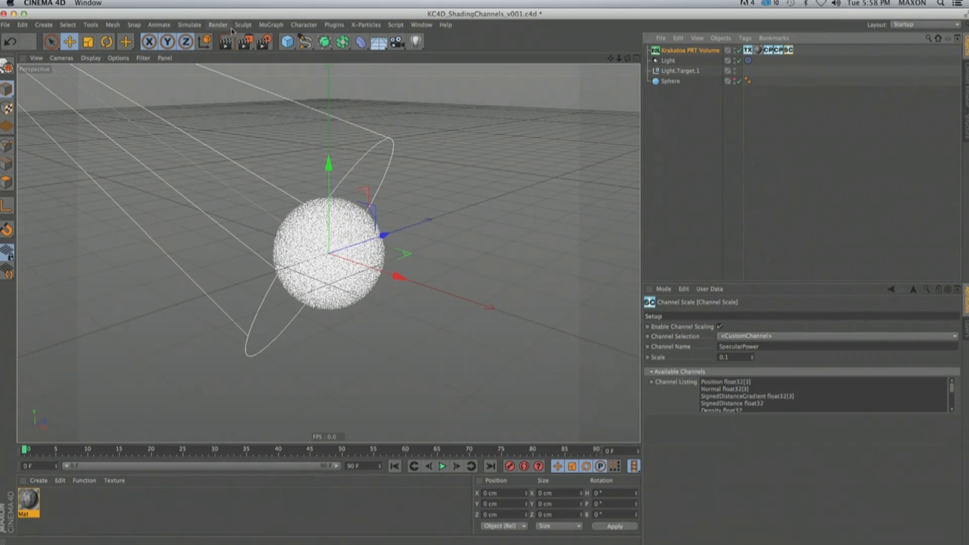
Collapse the Marschner parameters, expand the Phong ones and render the sphere without exposed specular channels.
click(264, 42)
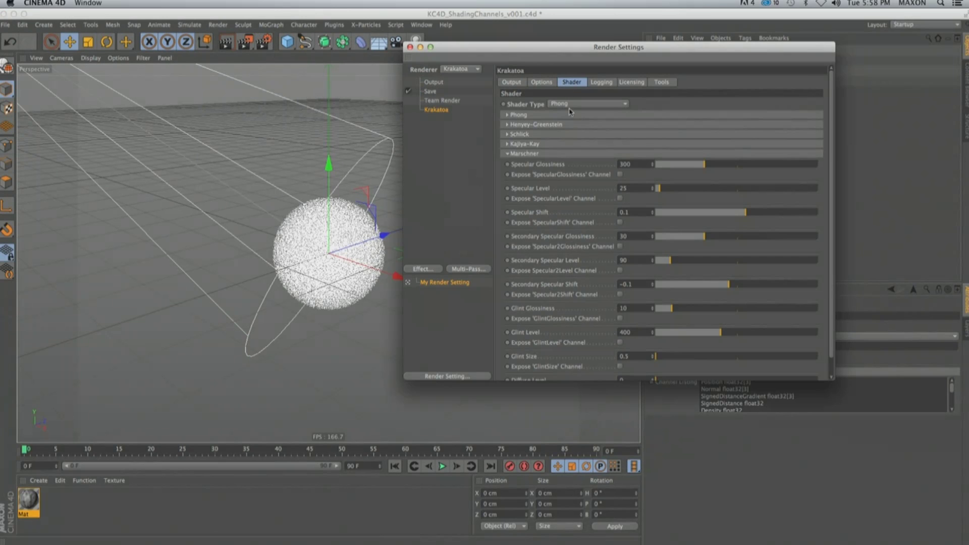
click(525, 154)
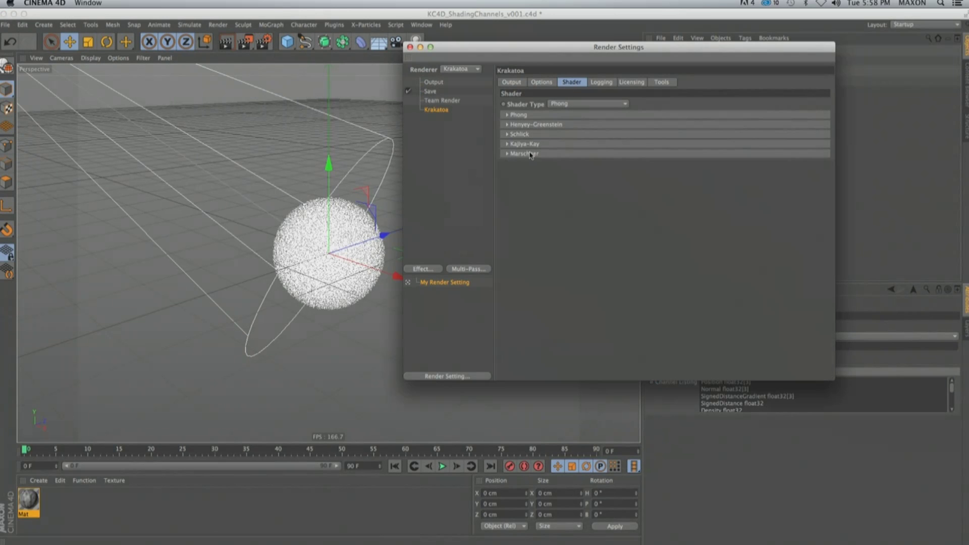
click(528, 116)
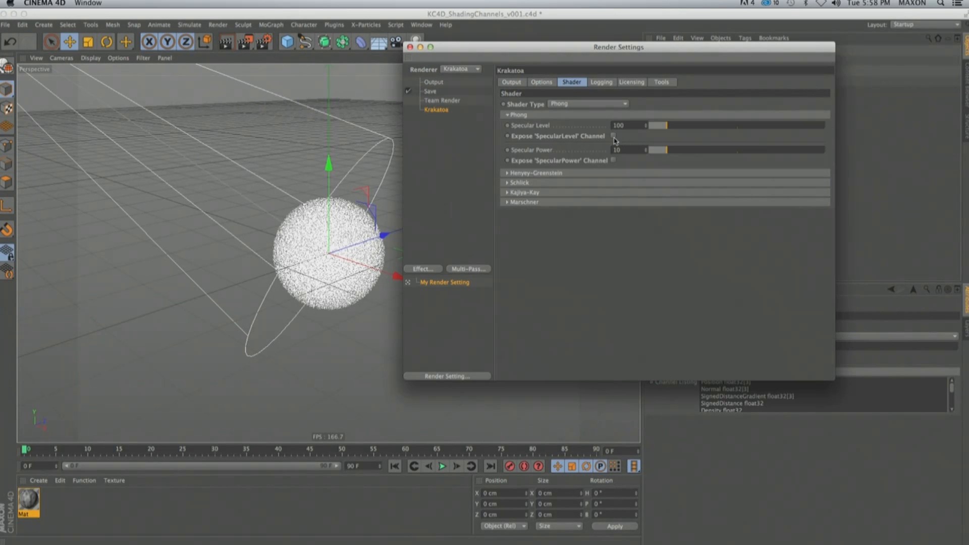
click(246, 42)
Expose the Phong shader's SpecularLevel channel, then render the sphere and compare it with the previous render.
click(629, 136)
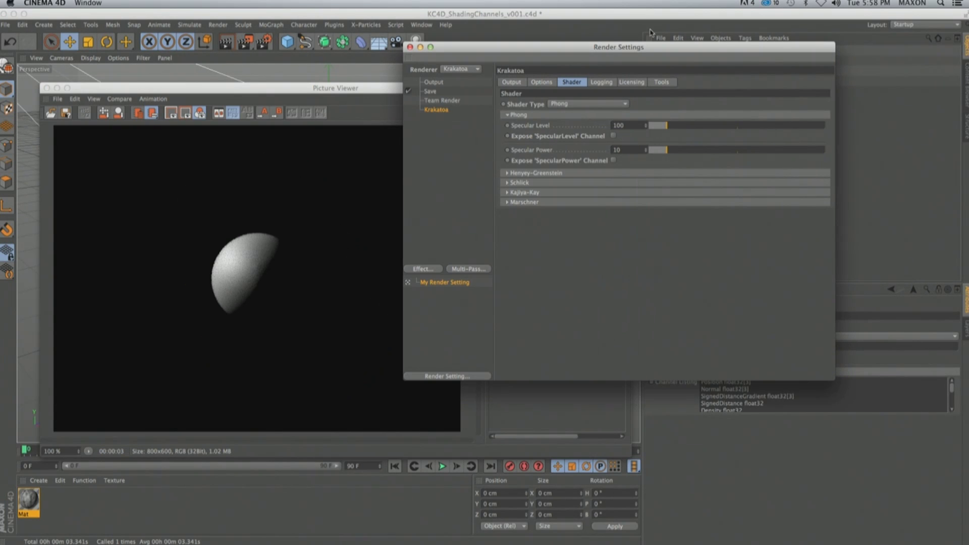
click(614, 136)
click(247, 44)
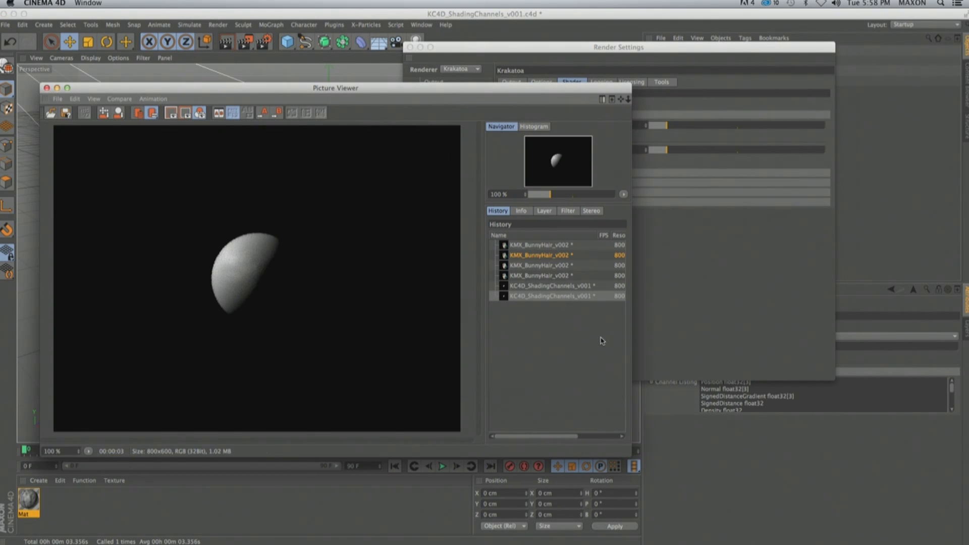
click(550, 286)
click(548, 297)
click(548, 289)
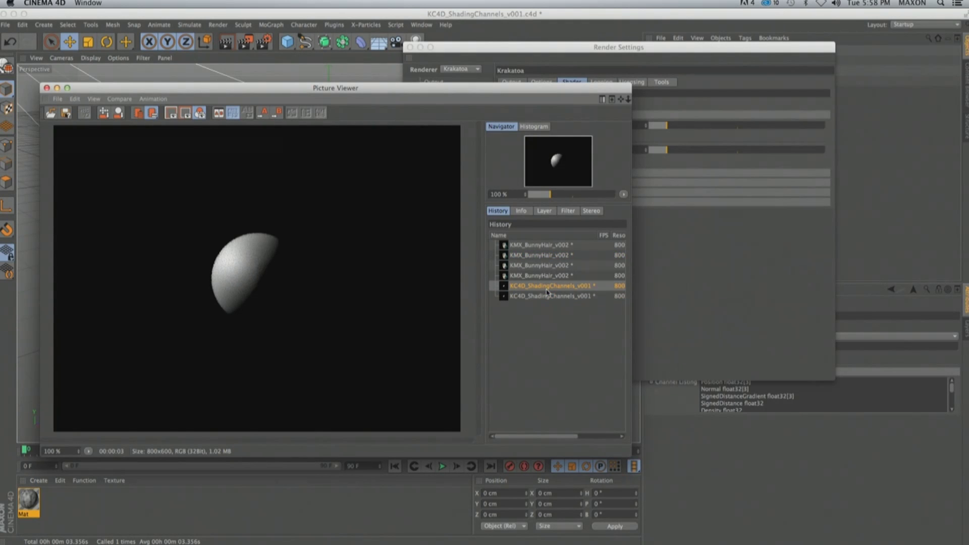
click(547, 297)
Expose the Phong shader's SpecularPower channel as well, rendering the sphere and comparing it with the SpecularLevel-only render.
click(656, 176)
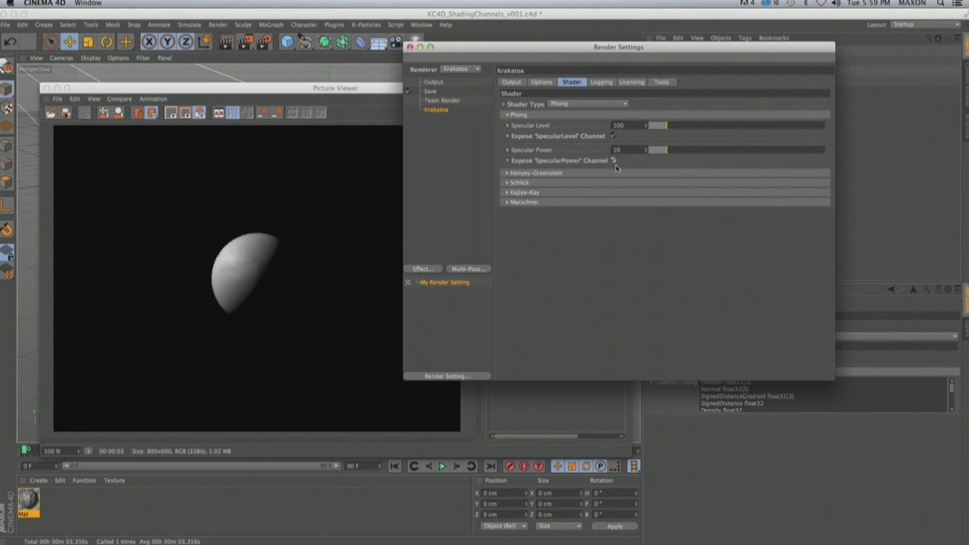
click(614, 160)
click(245, 42)
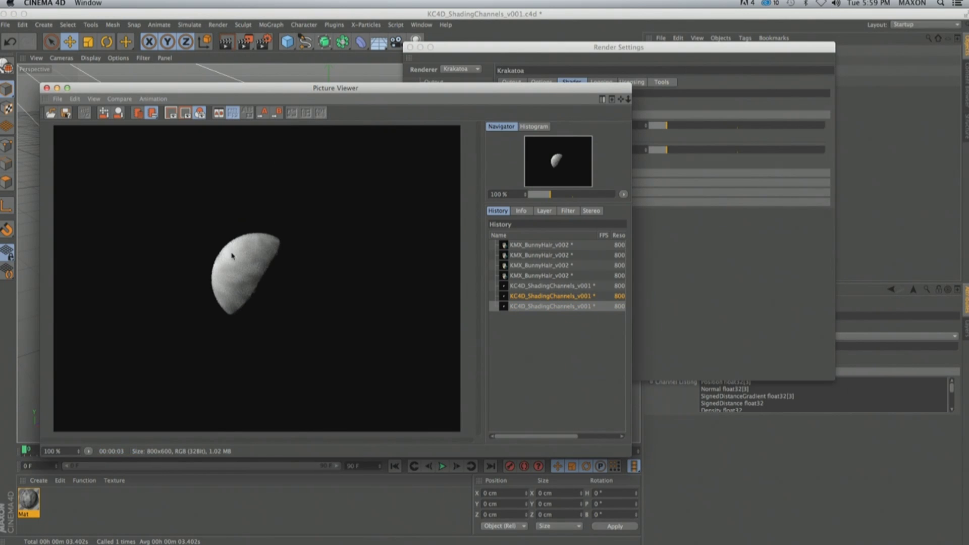
click(534, 296)
click(532, 305)
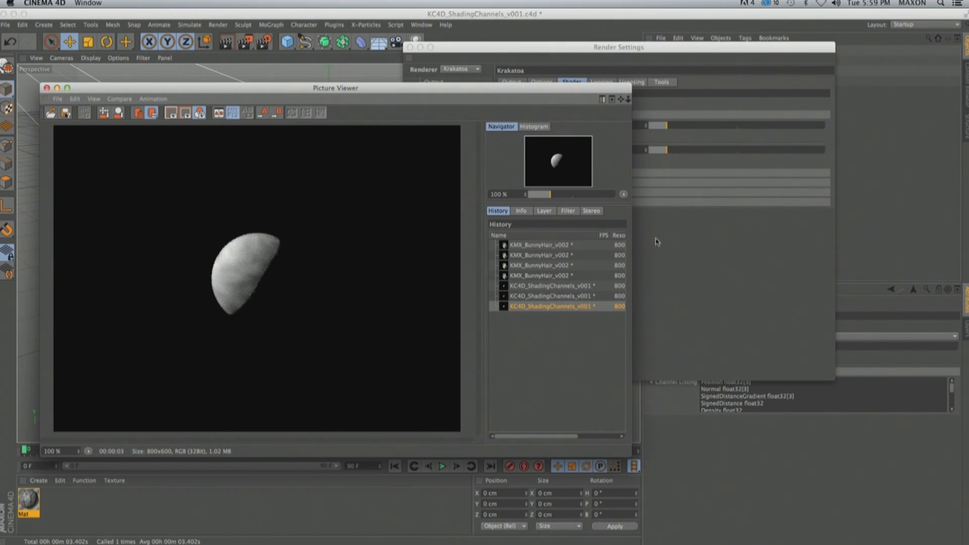
Stop exposing the SpecularLevel channel and render the sphere with only SpecularPower exposed.
click(708, 230)
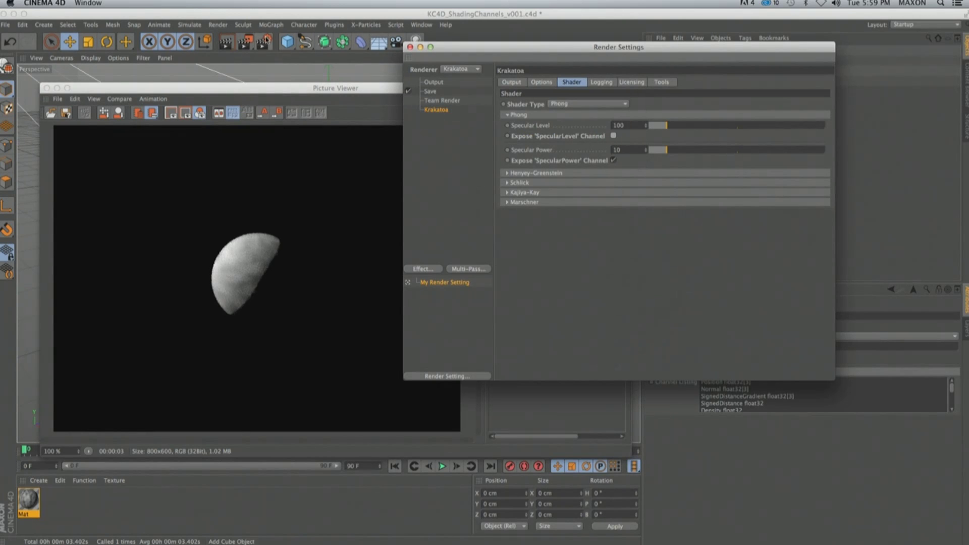
click(330, 207)
key(shift+r)
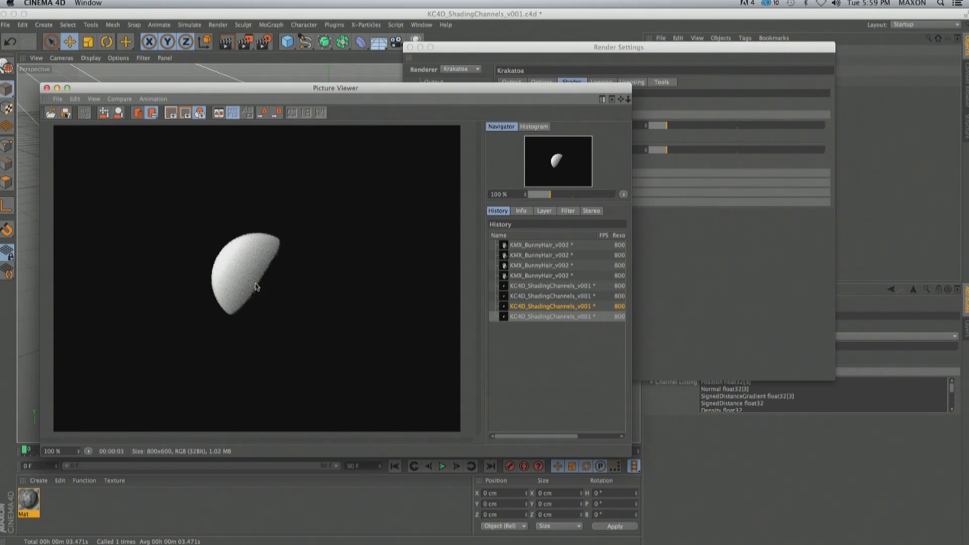
Compare the four sphere renders in the render history to examine the effect of each exposed specular channel.
click(696, 261)
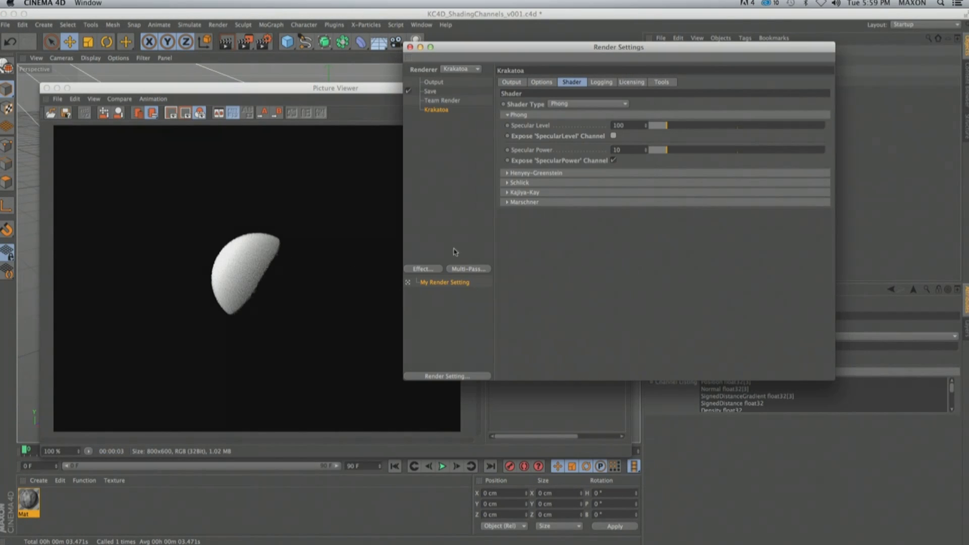
click(529, 417)
click(530, 299)
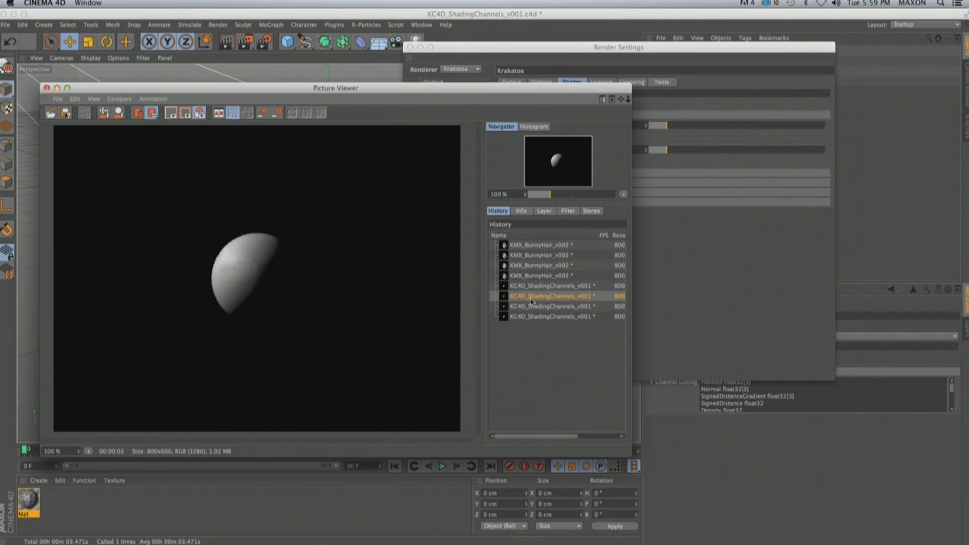
click(534, 286)
click(534, 297)
click(534, 307)
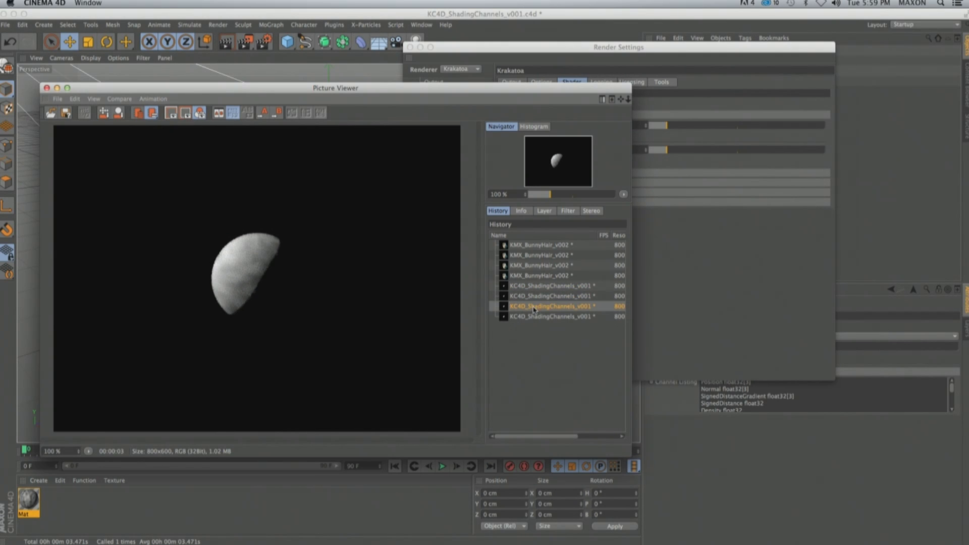
click(534, 317)
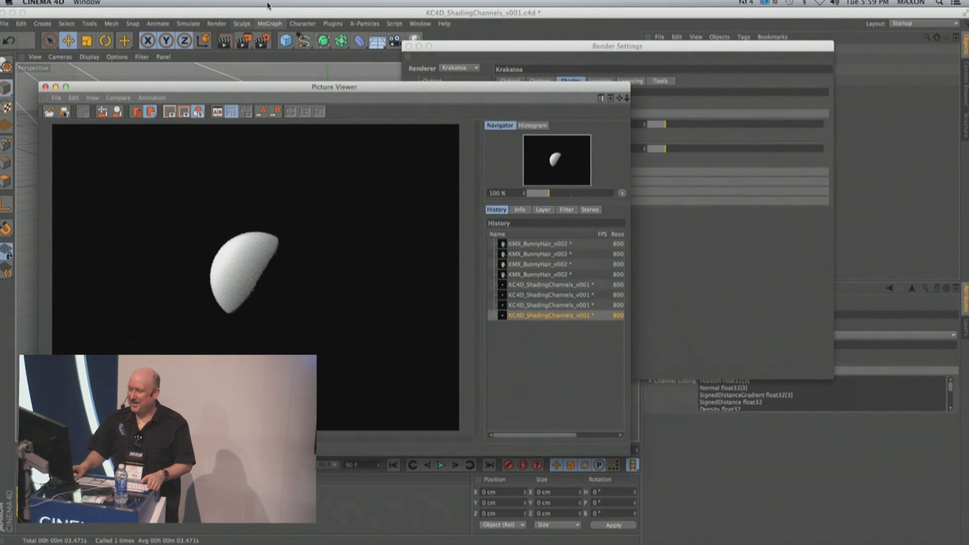
Close the render viewer, switch to Finder and open Twilight_Apparition.mov from the THINKBOX MOV VIDEOS folder.
click(45, 87)
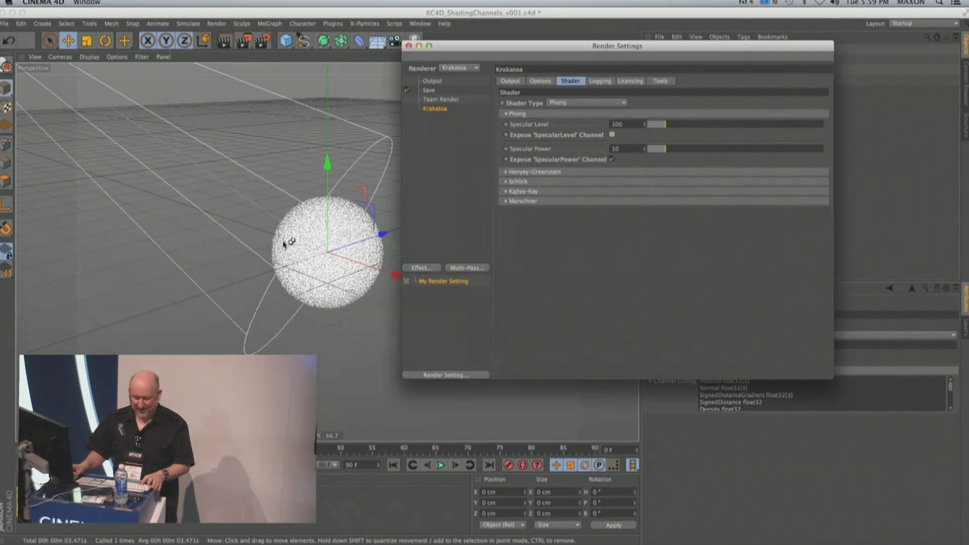
key(super+Tab)
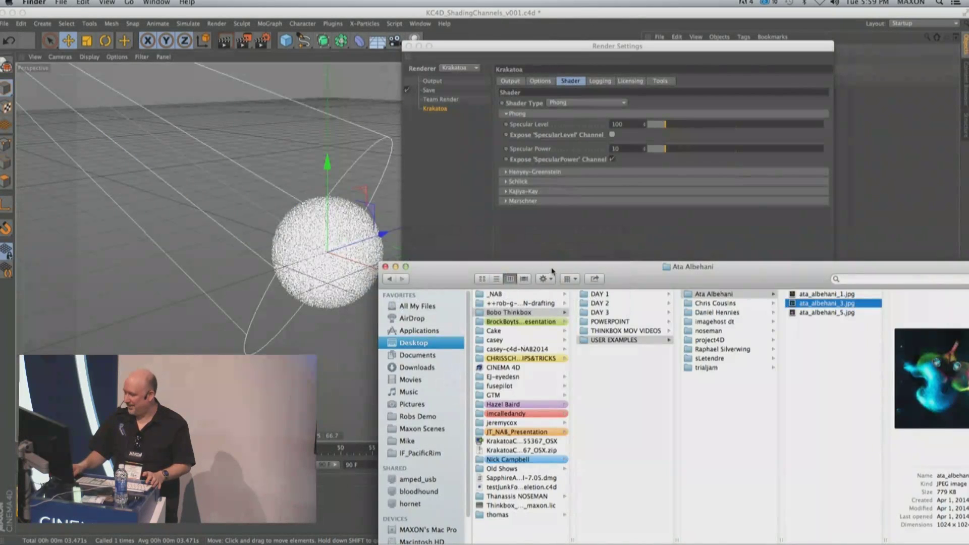
drag(552, 271, 323, 69)
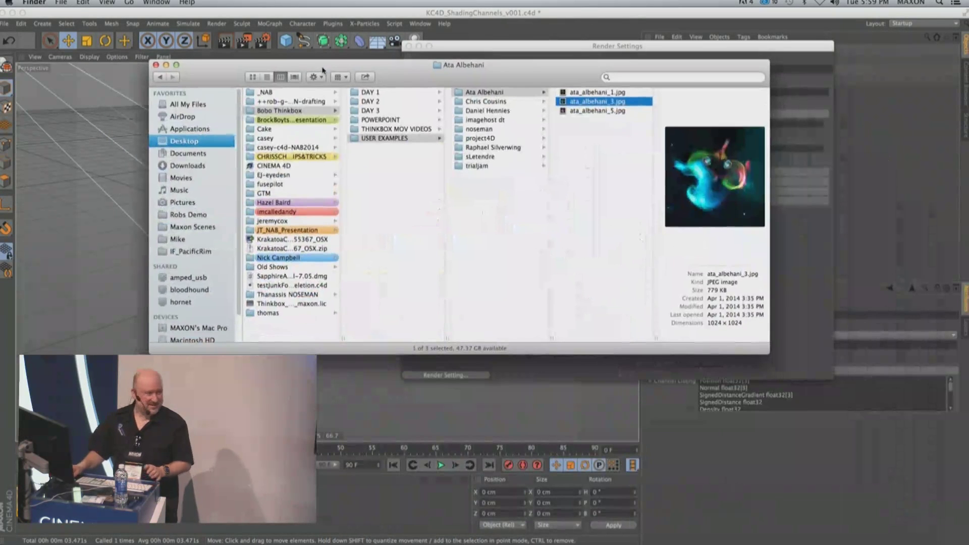
click(397, 130)
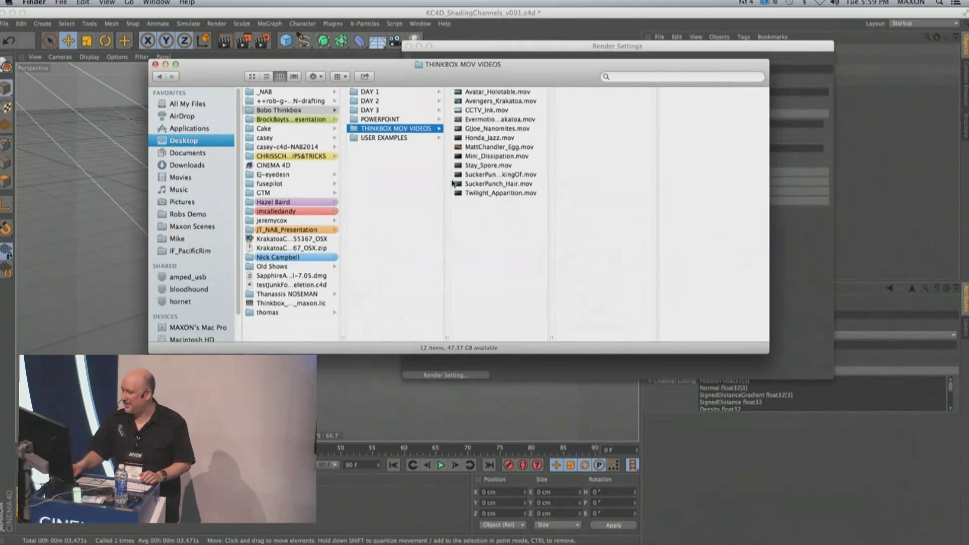
double_click(500, 192)
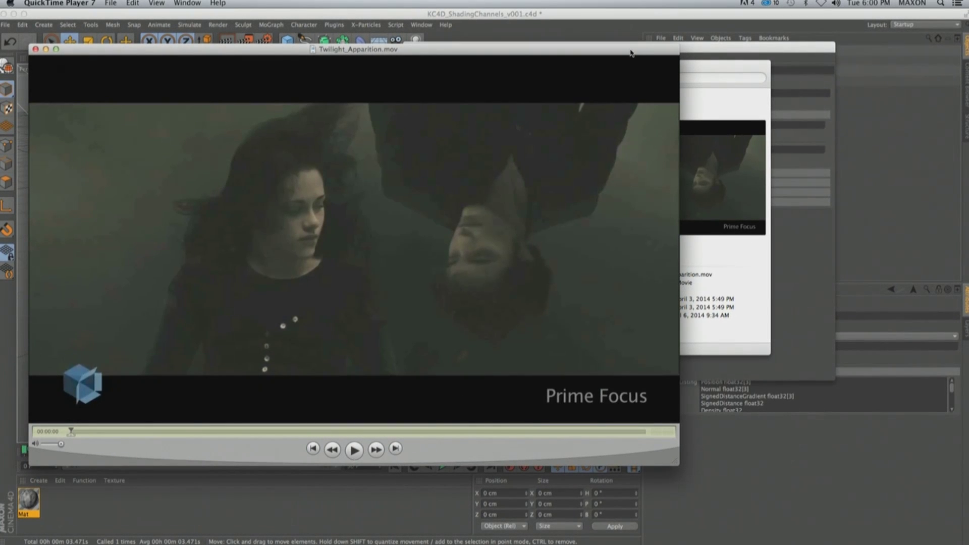
Play Twilight_Apparition.mov to its end and close both it and the CSC_LOCK_ANIM.mov movie window.
click(355, 450)
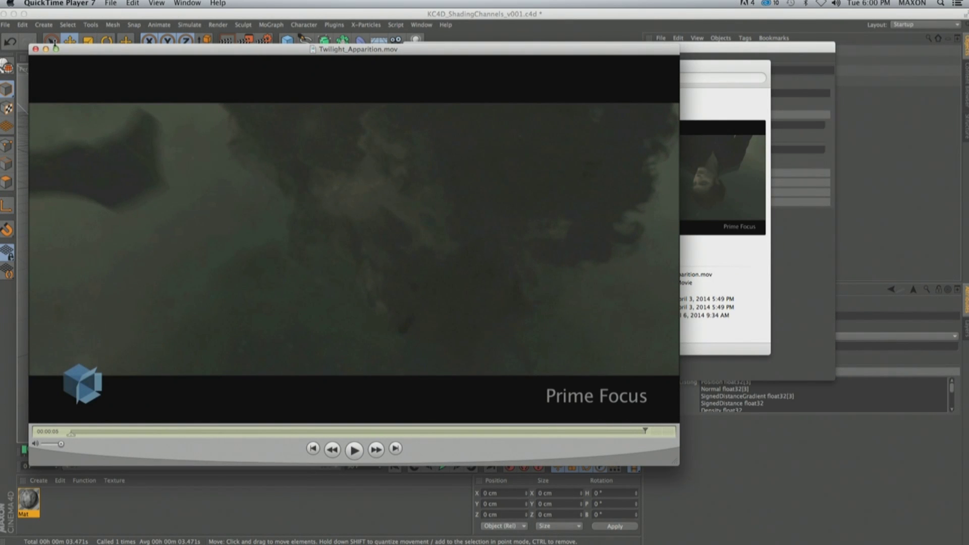
click(36, 49)
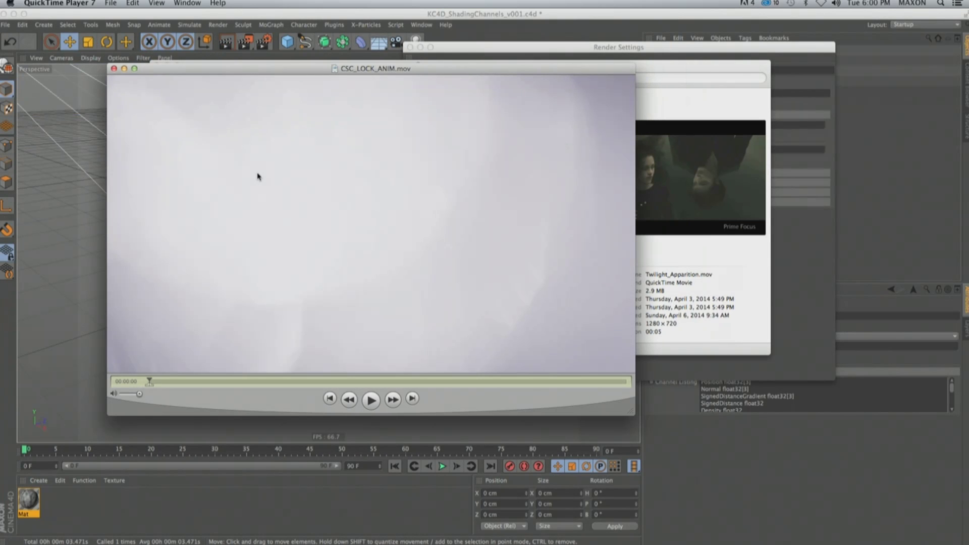
click(114, 68)
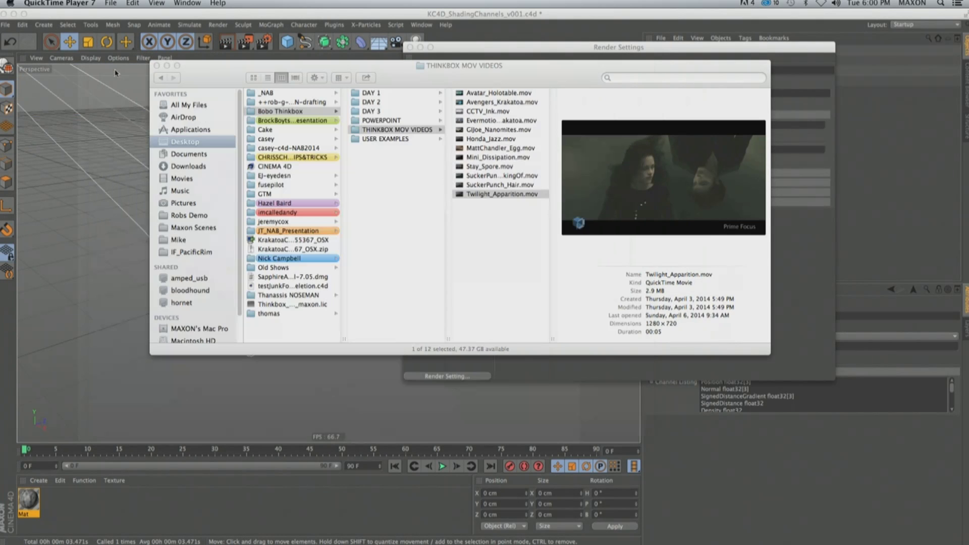